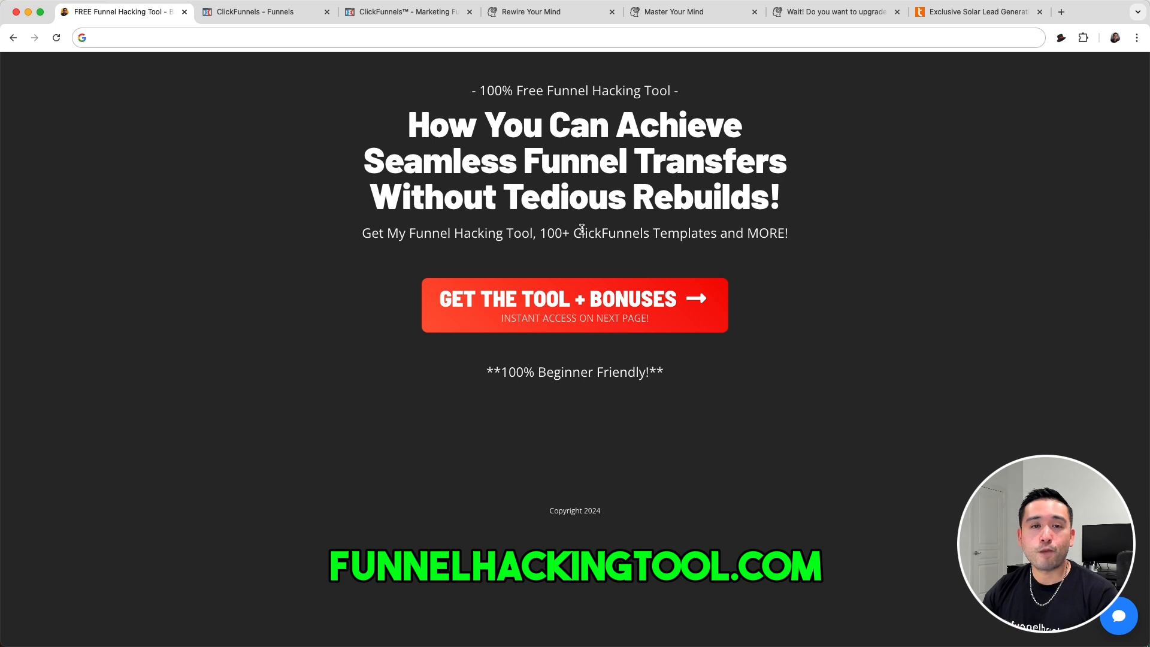
- Review the Squeeze Page overview in the classic funnel and its live opt-in, Master Your Mind sales and upgrade pages
key(super+3)
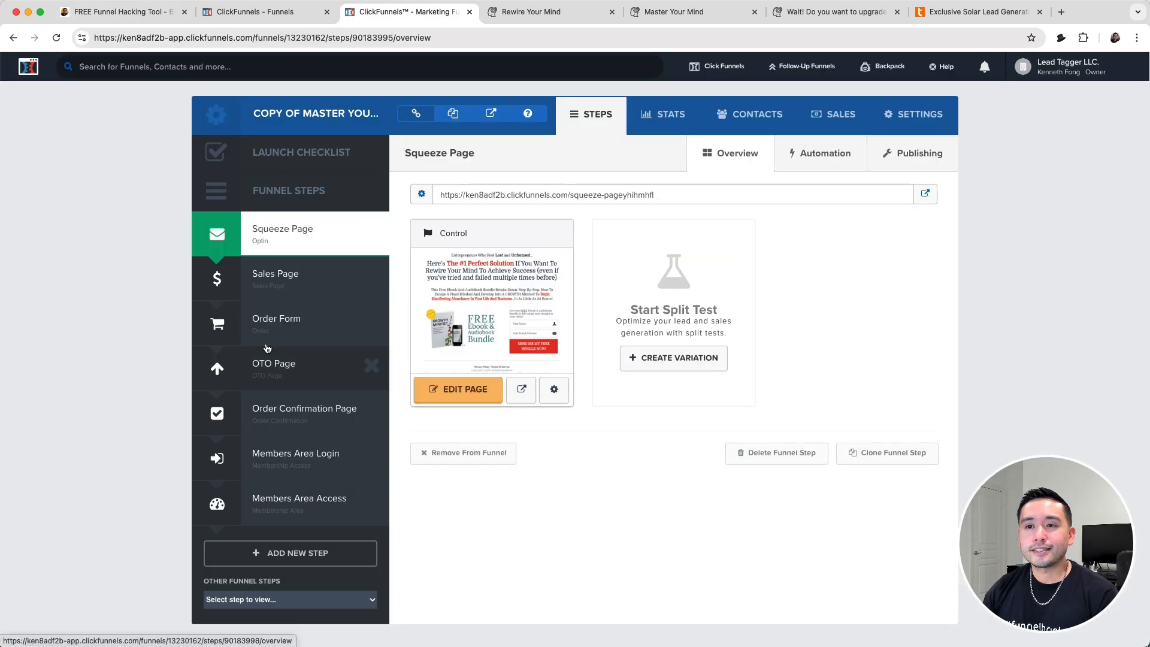
click(566, 12)
click(659, 12)
click(797, 14)
click(674, 12)
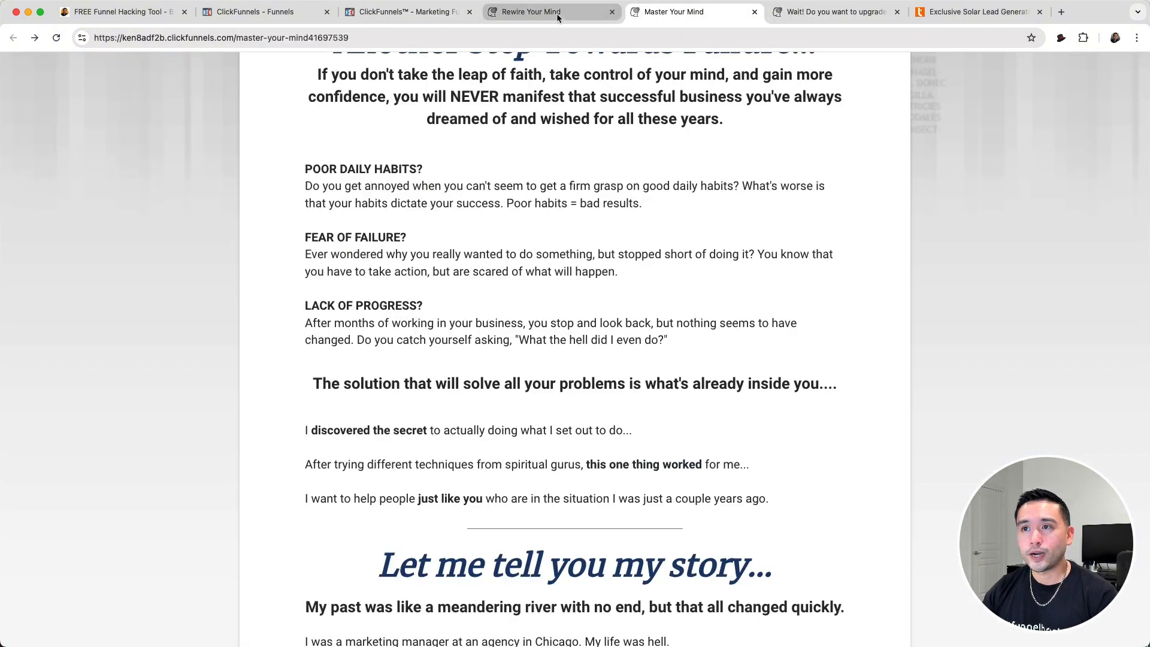
click(555, 13)
click(406, 11)
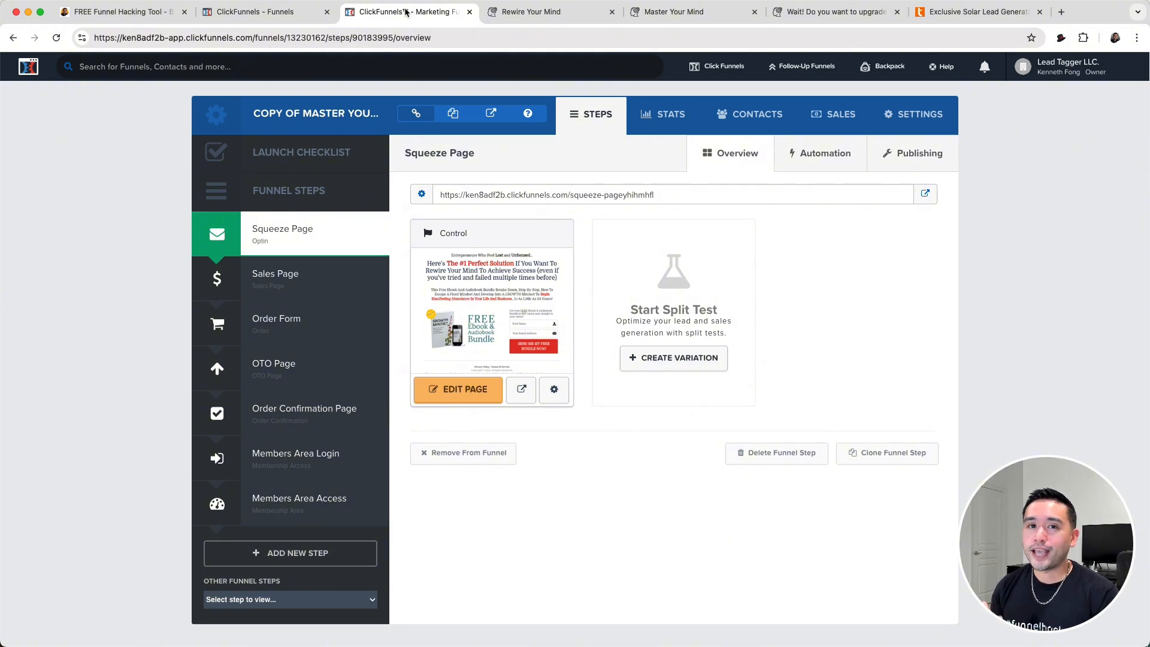
- Save the live Rewire Your Mind opt-in page as a copy with Barnum PT, confirming permission to copy its assets
click(529, 12)
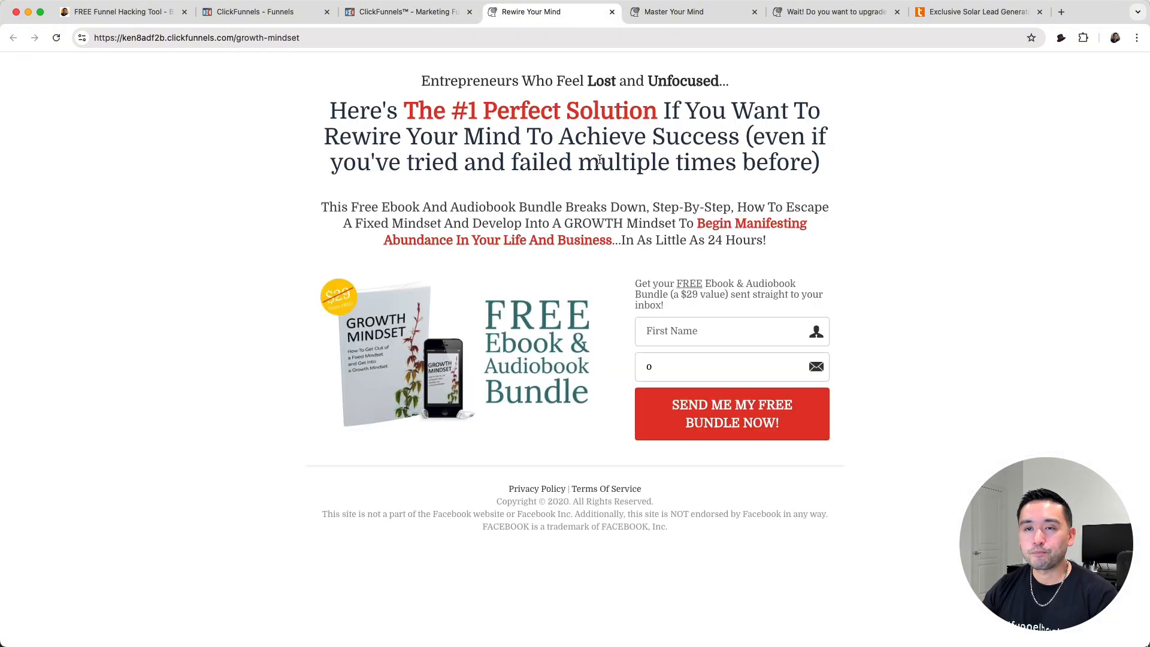
click(1060, 40)
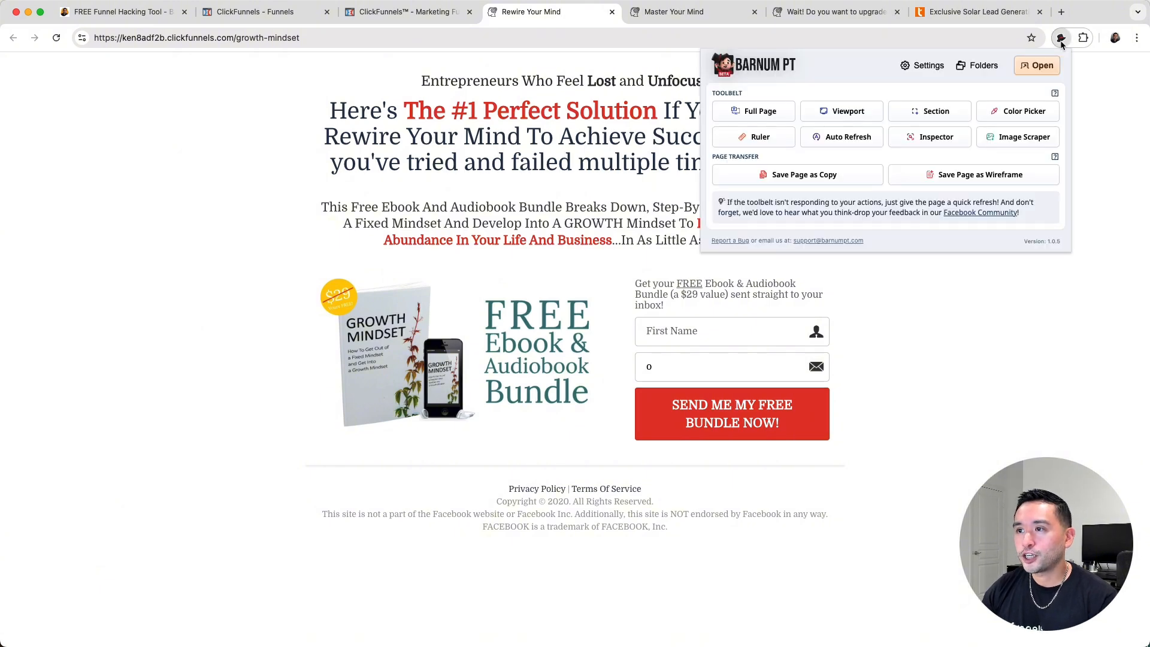
drag(719, 157, 764, 158)
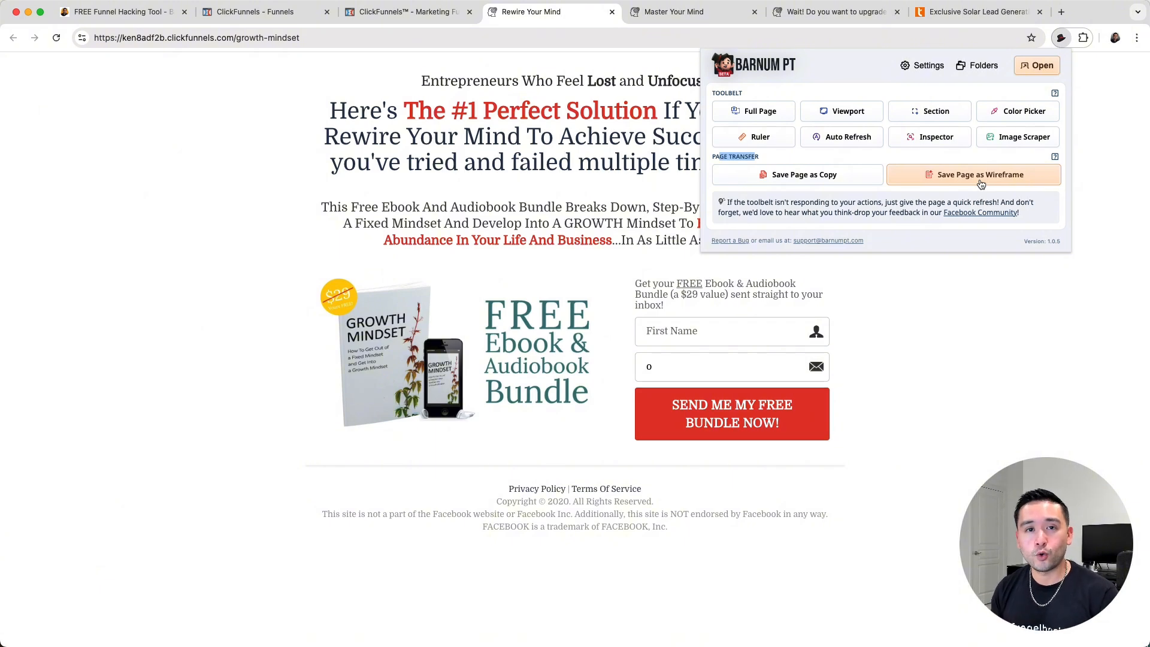
click(806, 177)
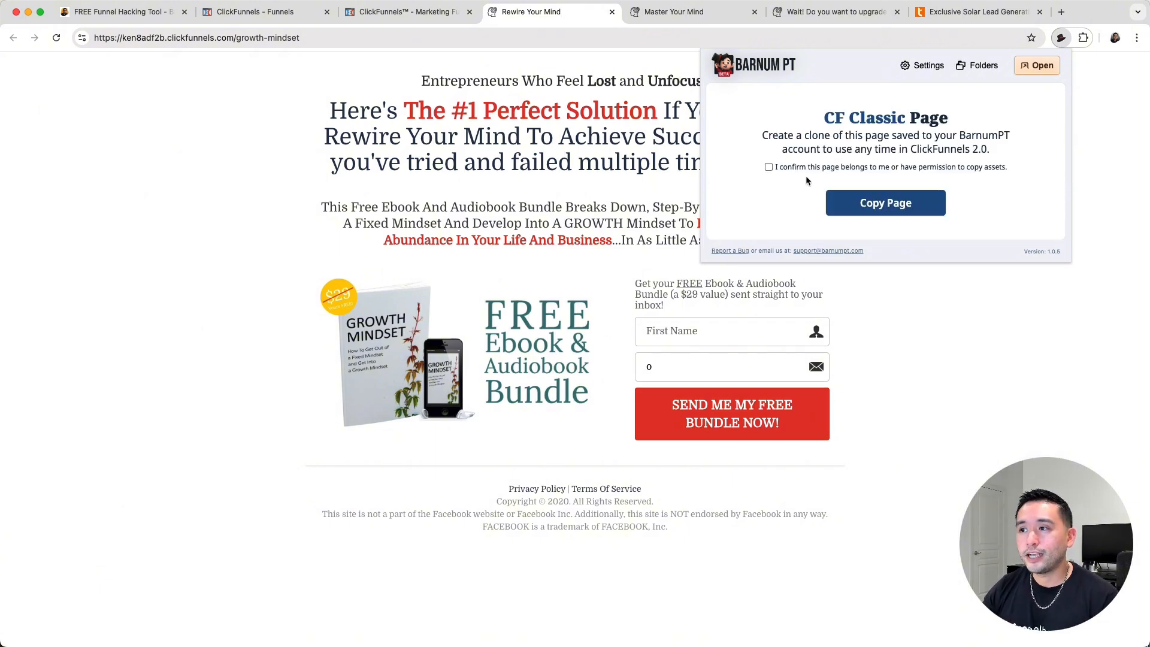
click(768, 167)
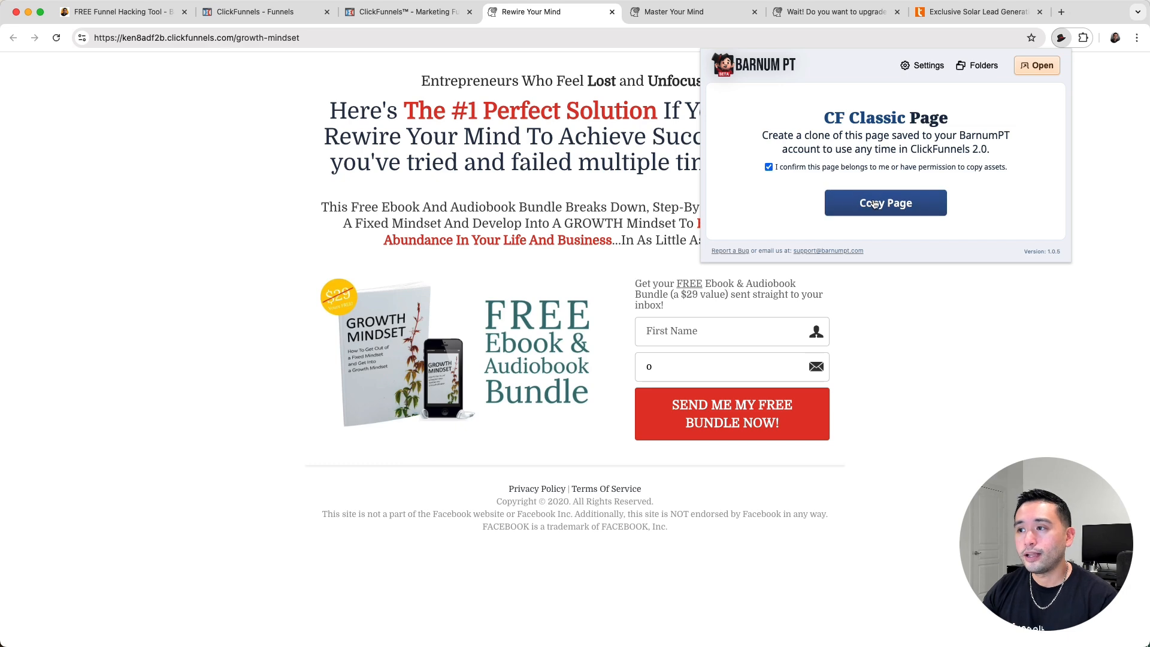
click(848, 207)
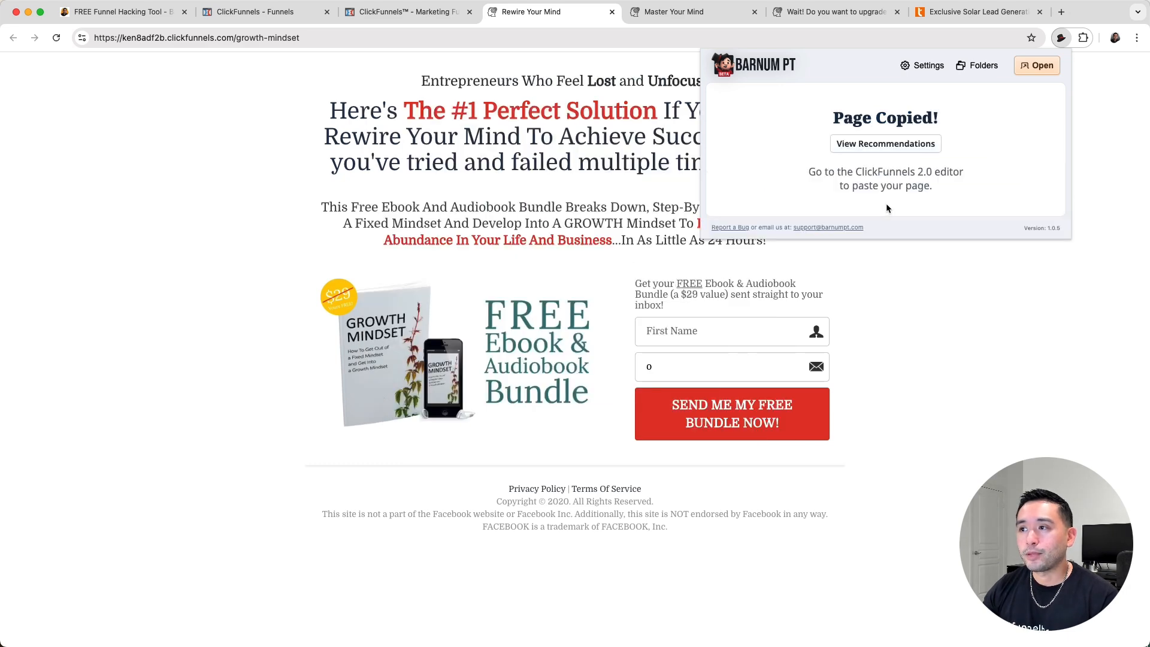
drag(844, 122, 889, 121)
click(887, 122)
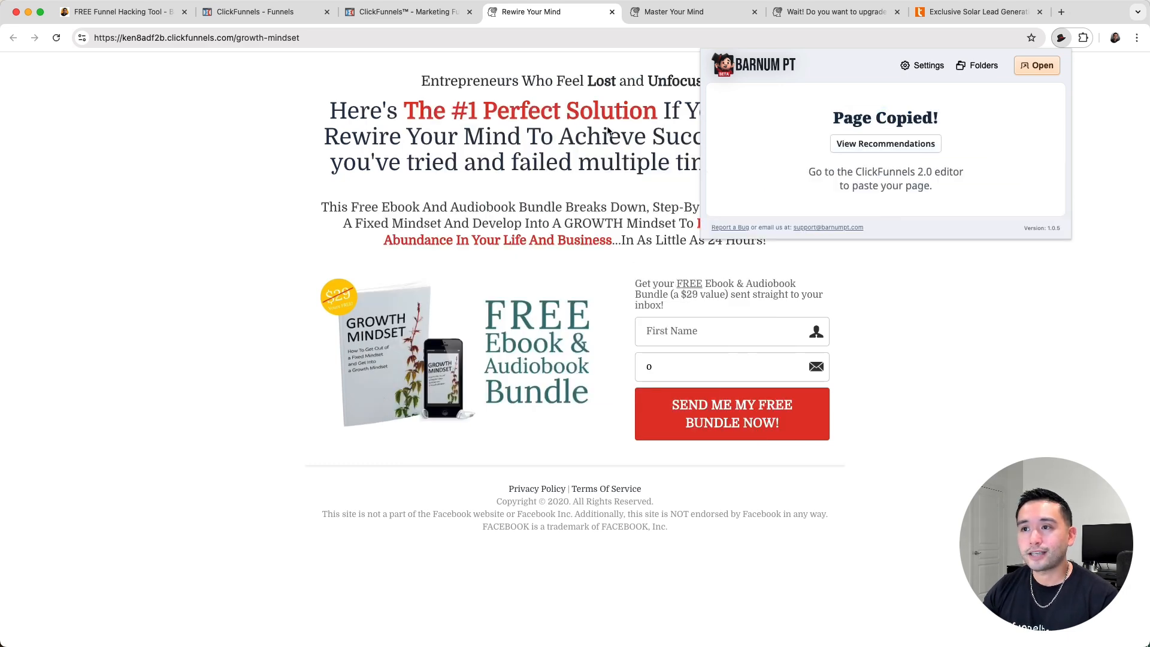
click(532, 136)
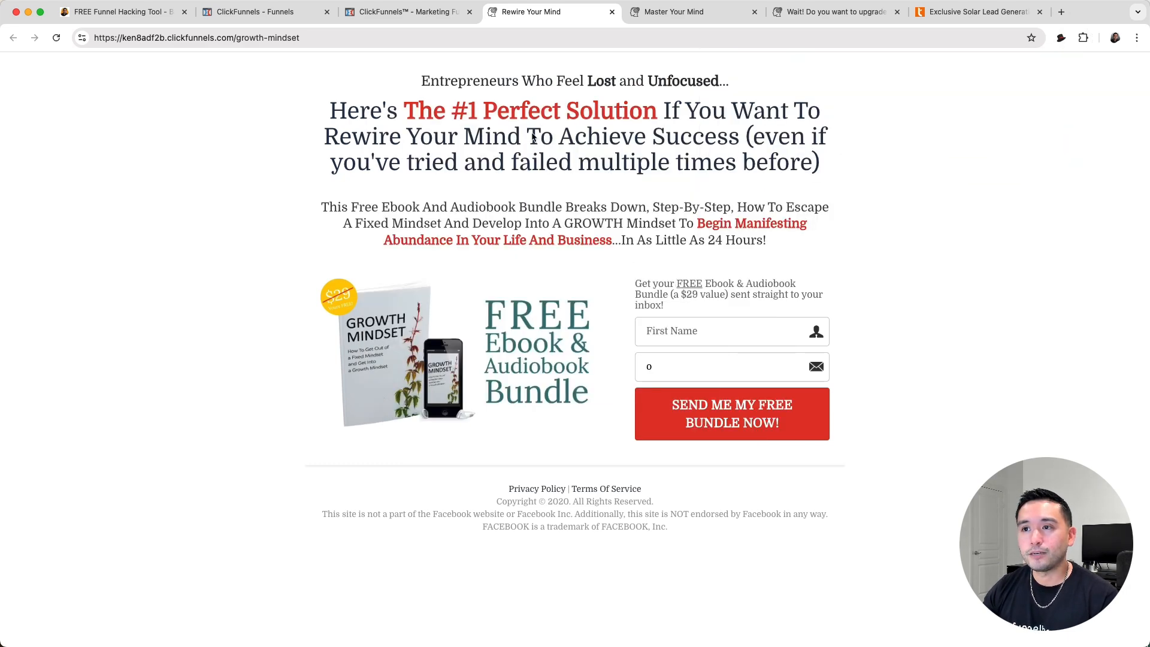
- Import the copied page from Sep 19th, 7:48 pm into the first Page 1 of AI Optin Funnel and compare it with the original
click(273, 13)
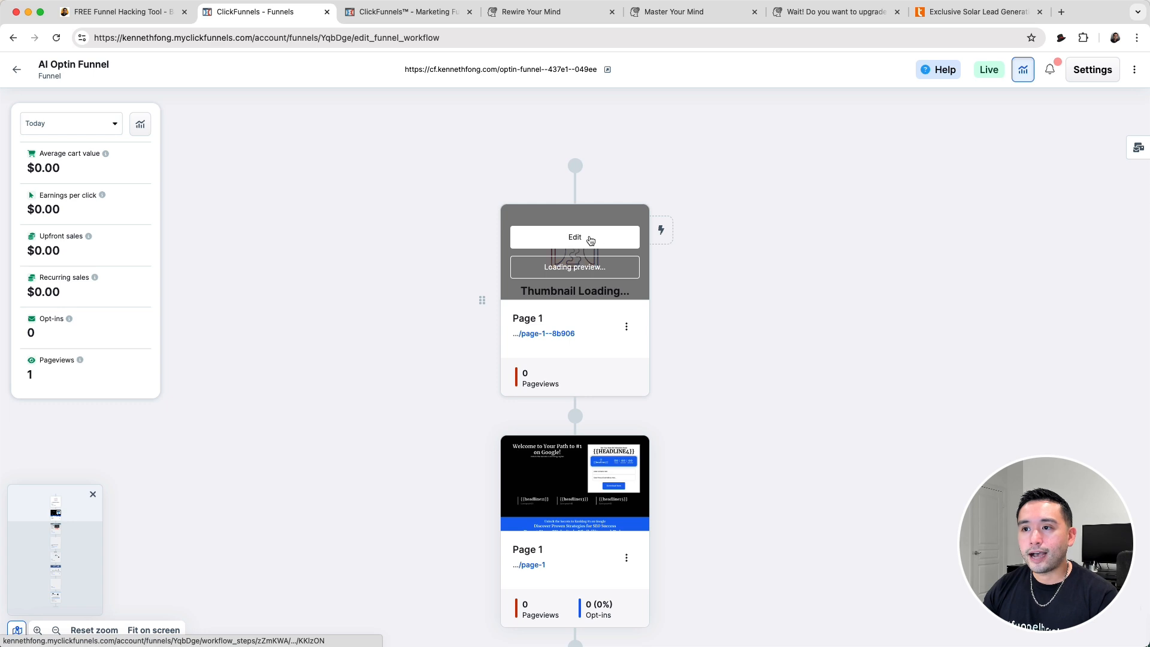
click(574, 238)
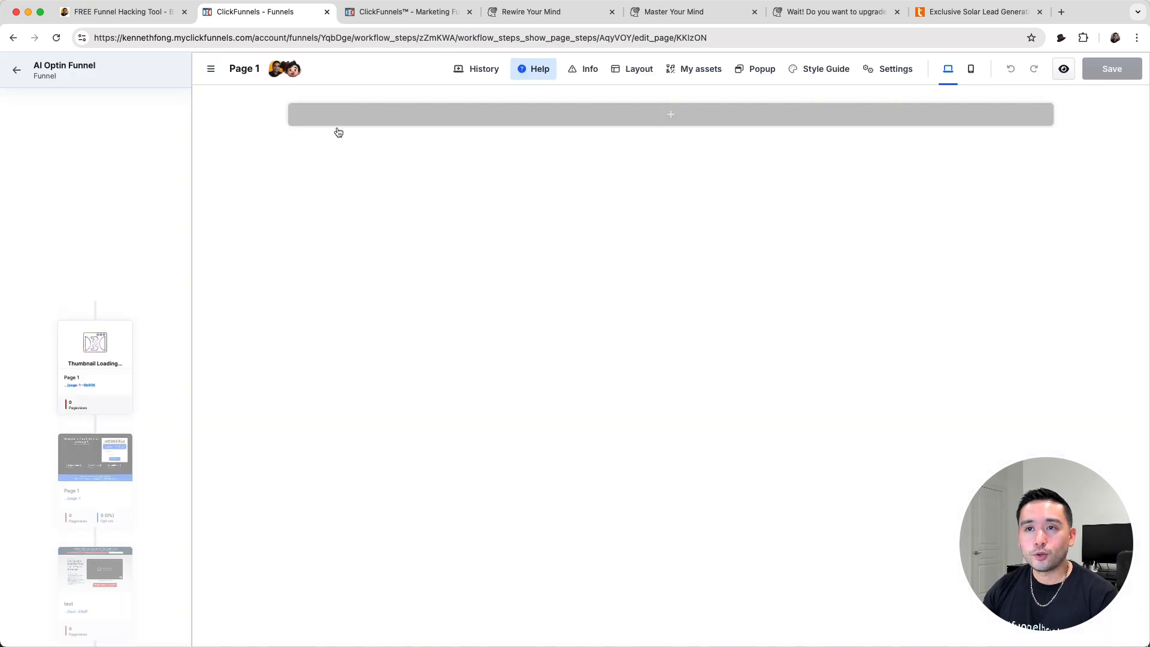
click(296, 73)
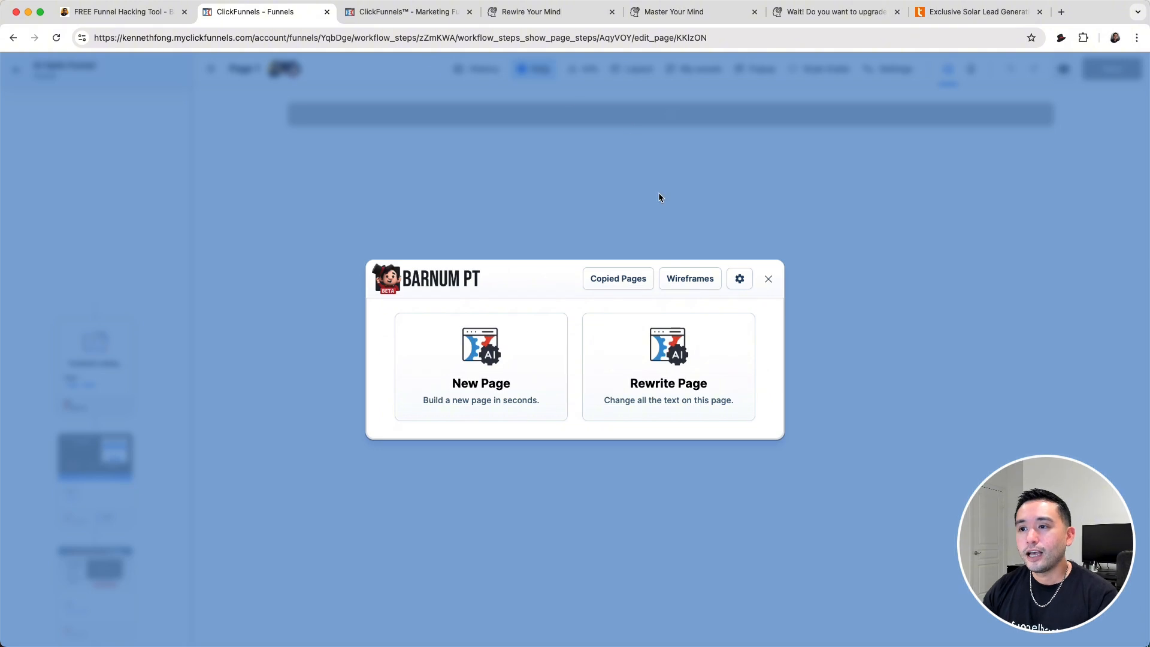
click(615, 280)
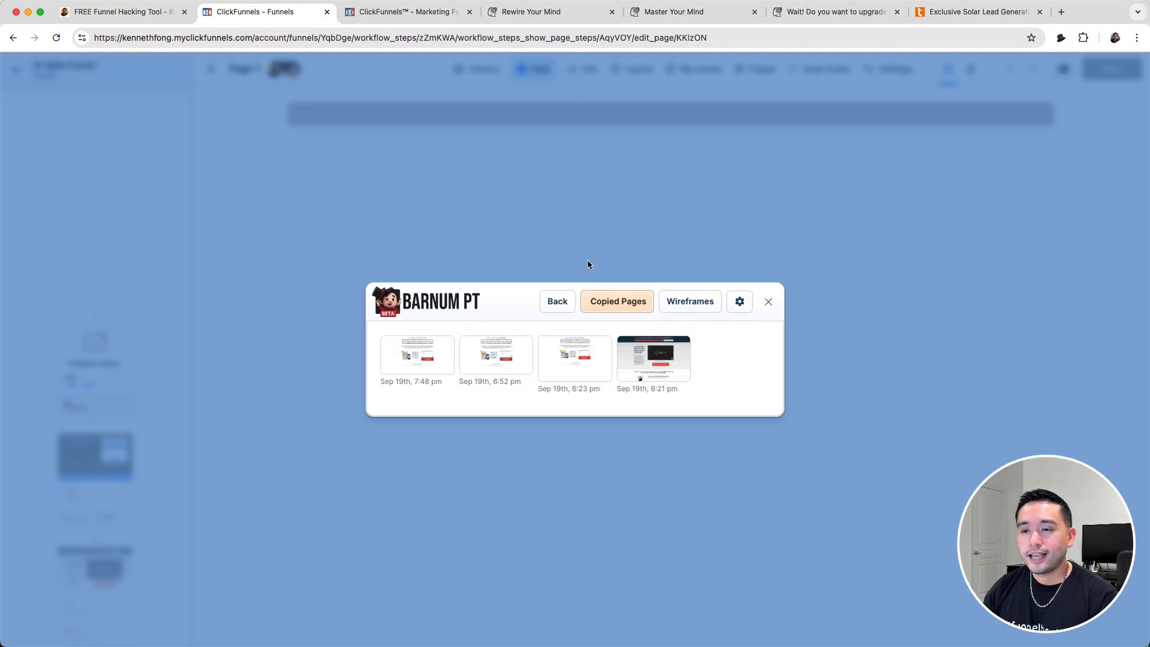
click(403, 355)
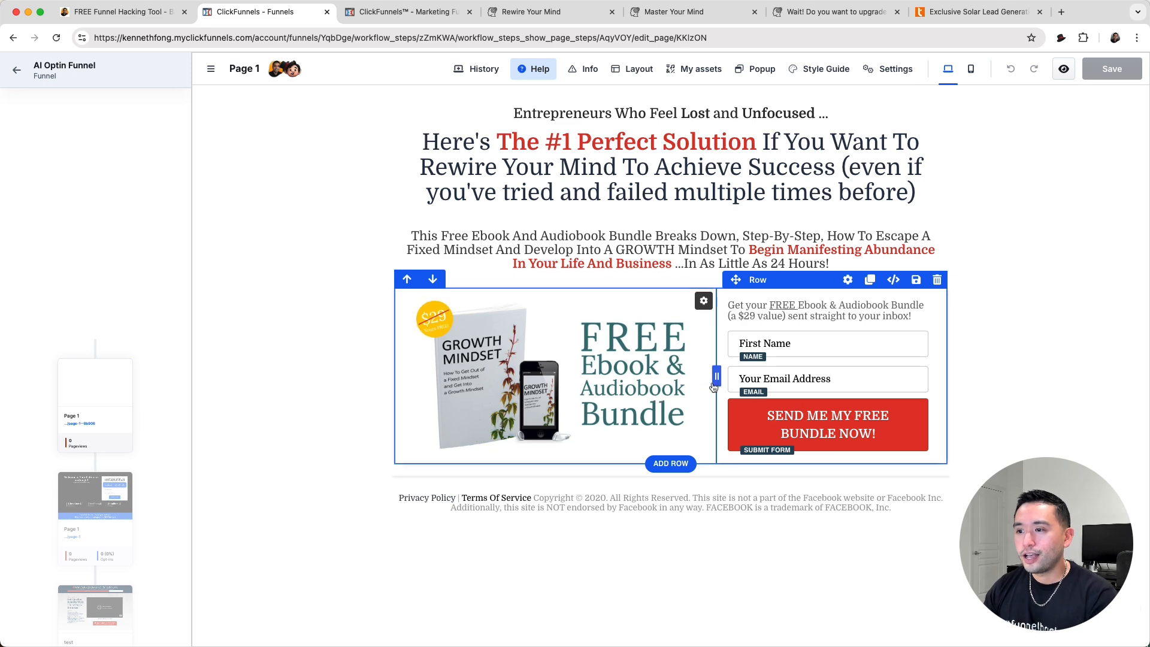
click(578, 12)
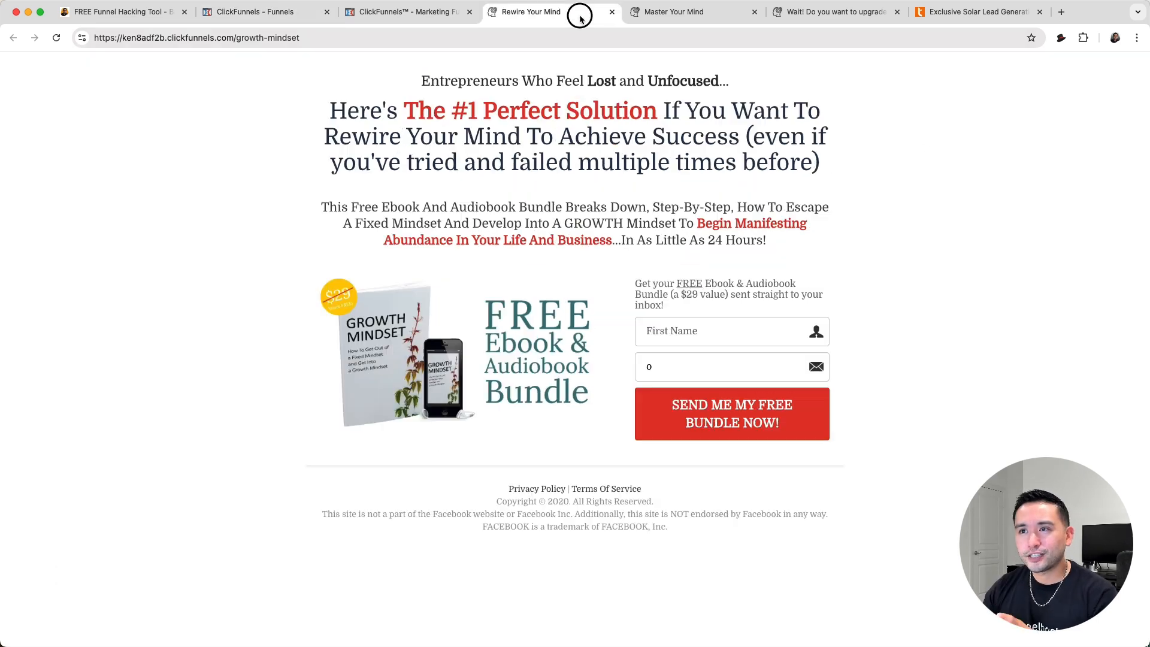
click(285, 18)
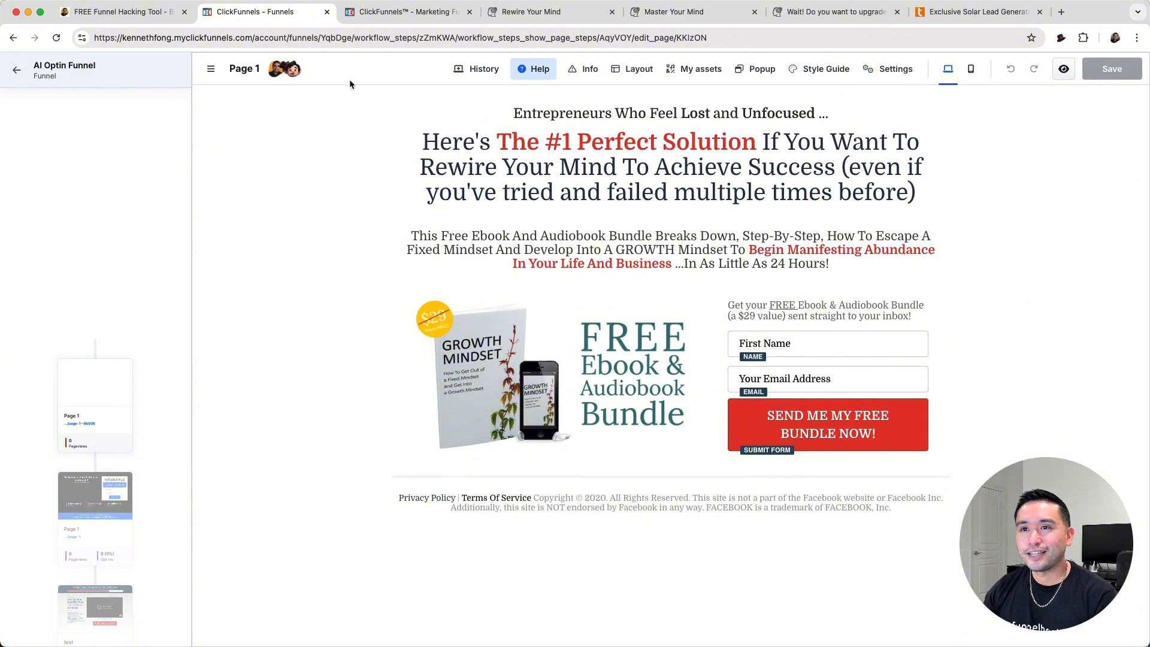
- Save the LeadTagger solar webinar page as a wireframe with Barnum PT
click(673, 12)
click(788, 17)
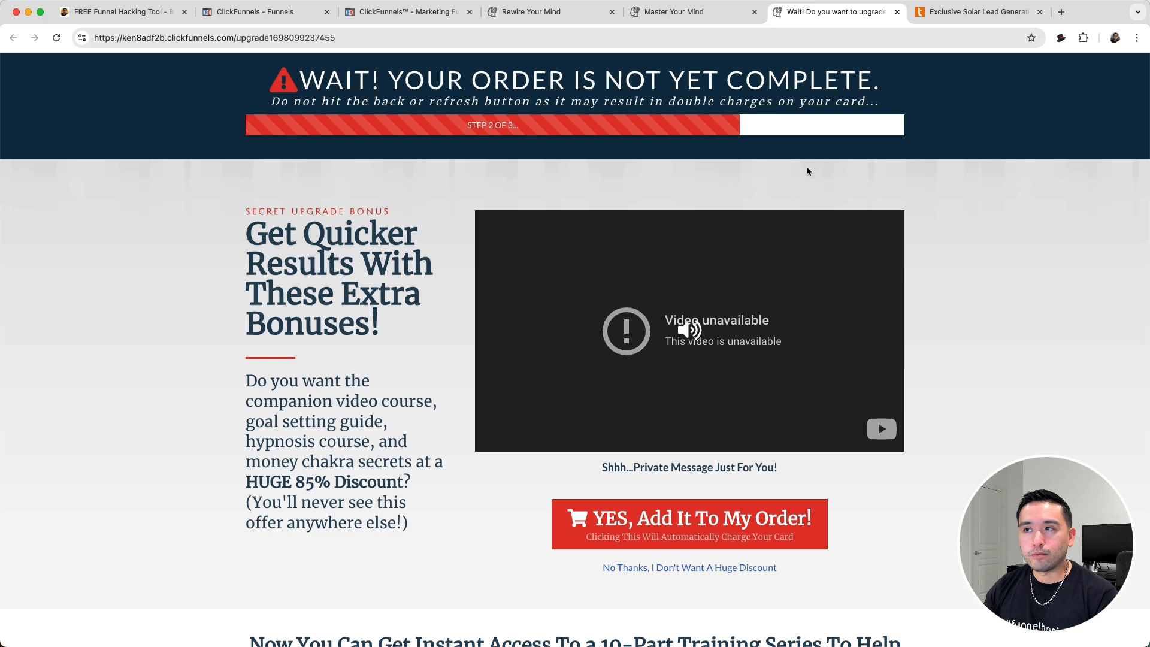
click(948, 13)
scroll(997, 135, up, 1)
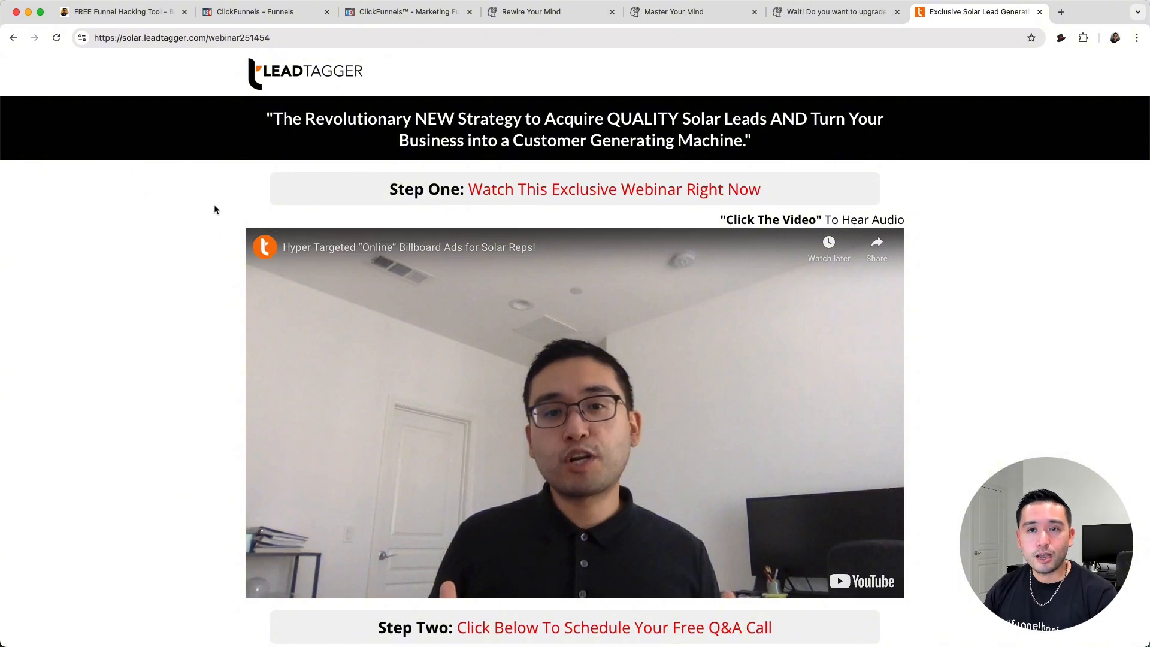
click(1060, 39)
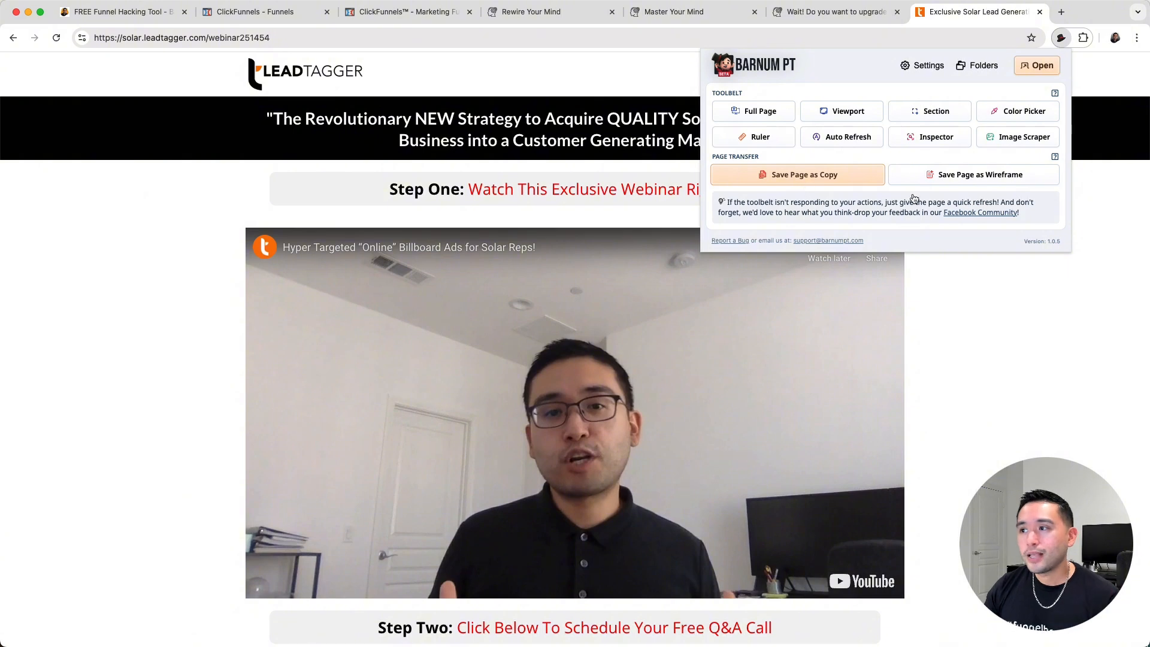
click(969, 180)
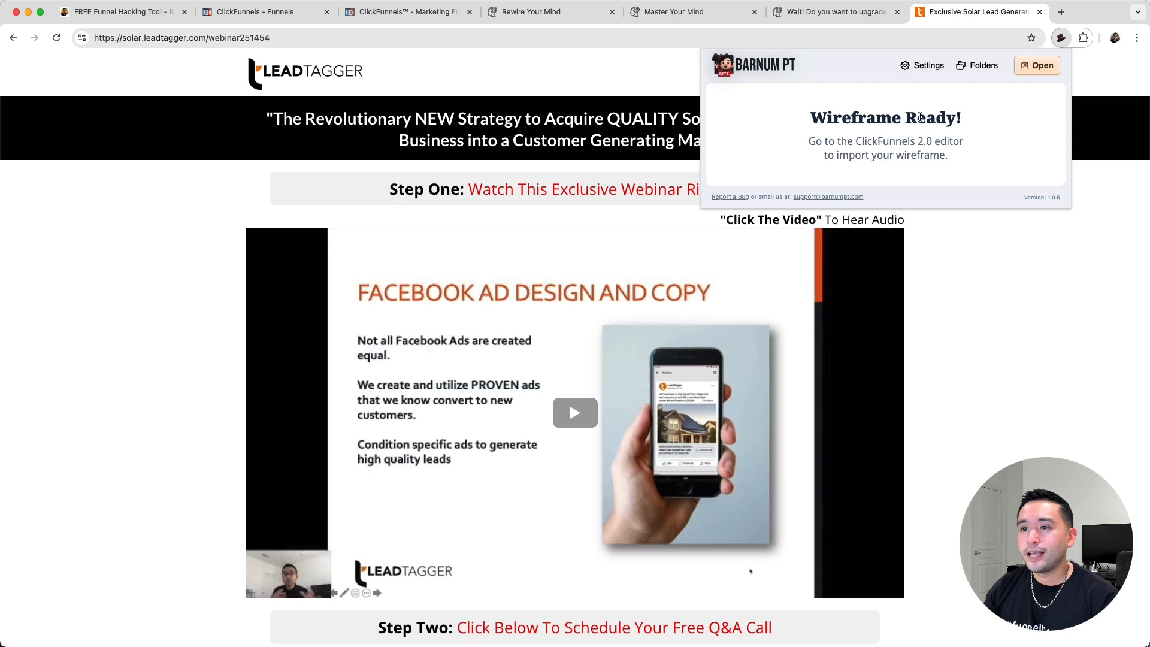
- Import the Barnum PT wireframe from Sep 19th, 7:50 pm into Page 1 of AI Optin Funnel
click(282, 14)
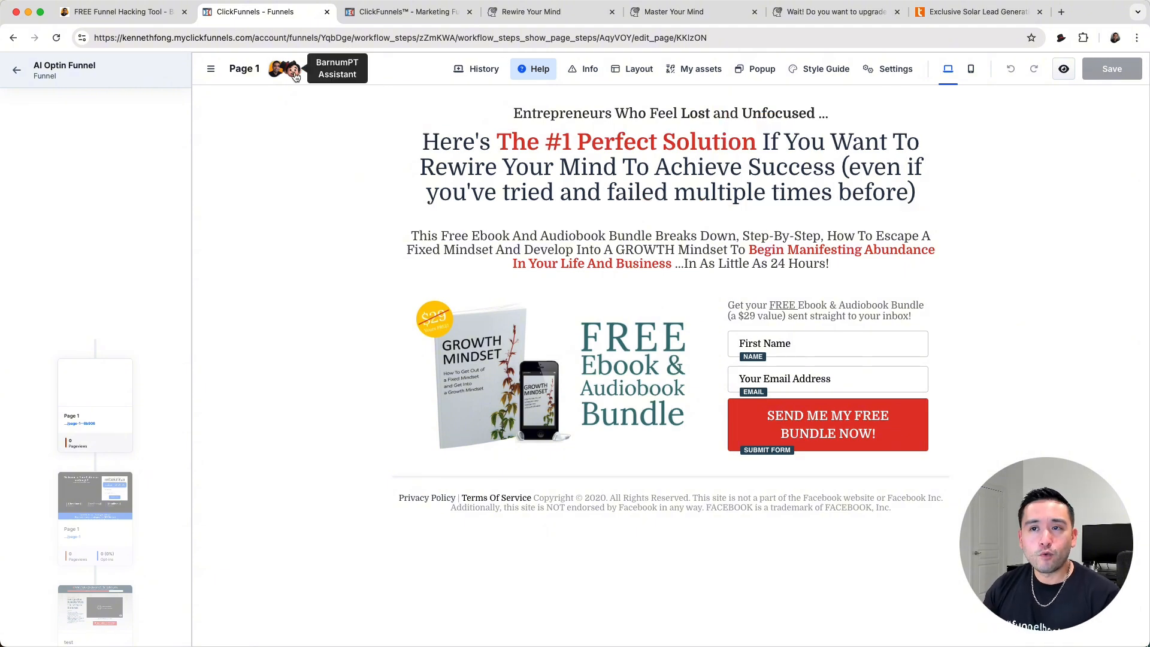
click(293, 71)
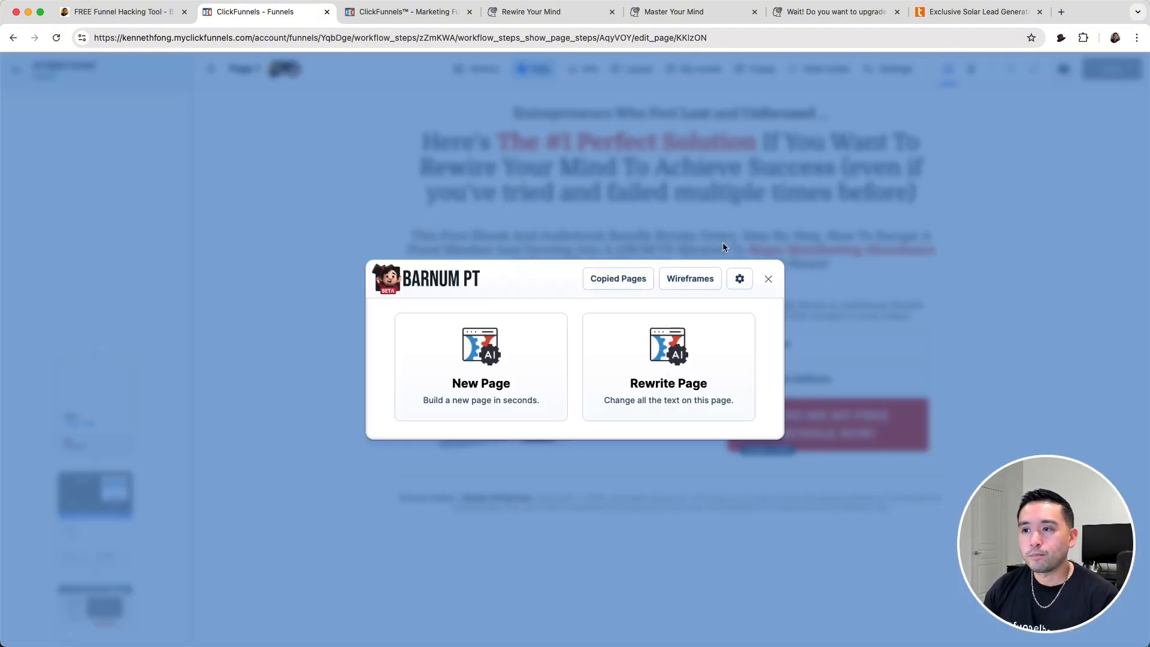
click(690, 278)
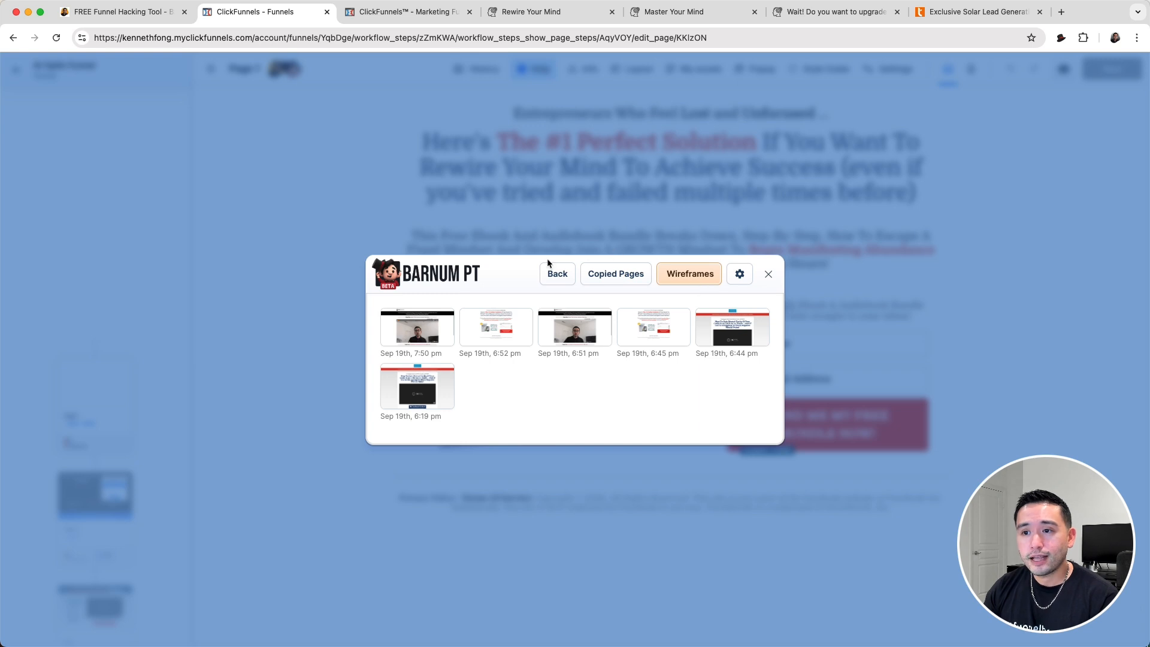
click(409, 328)
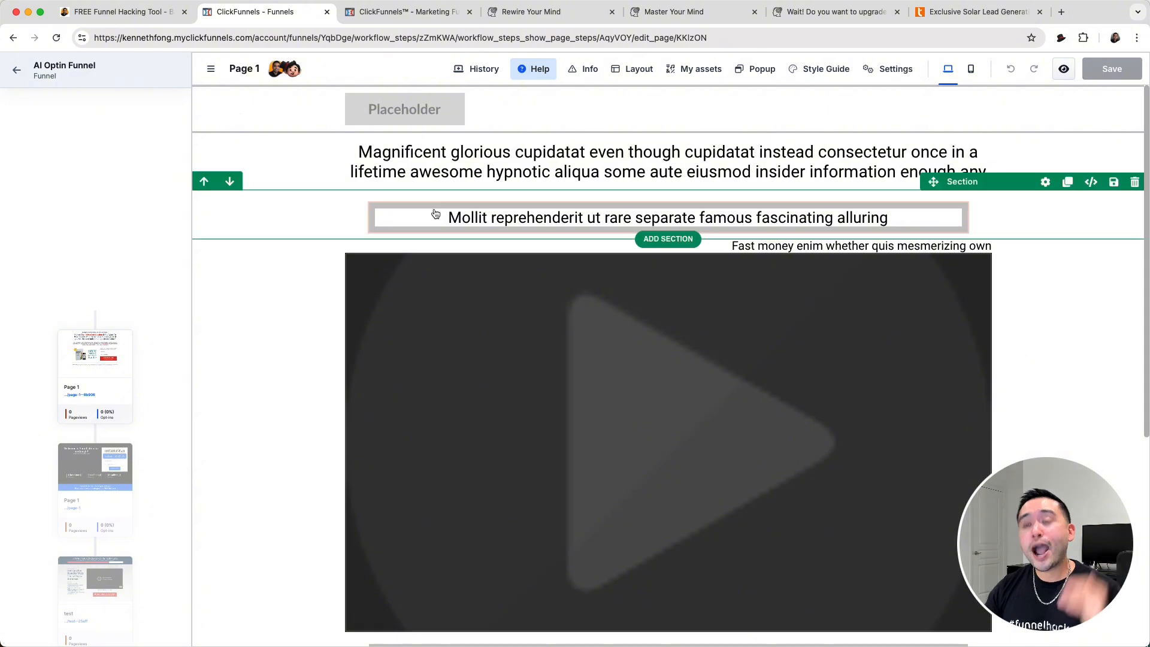
- Compare the imported wireframe with the original solar webinar page, checking its headings, video, text and CTA button sections
click(925, 11)
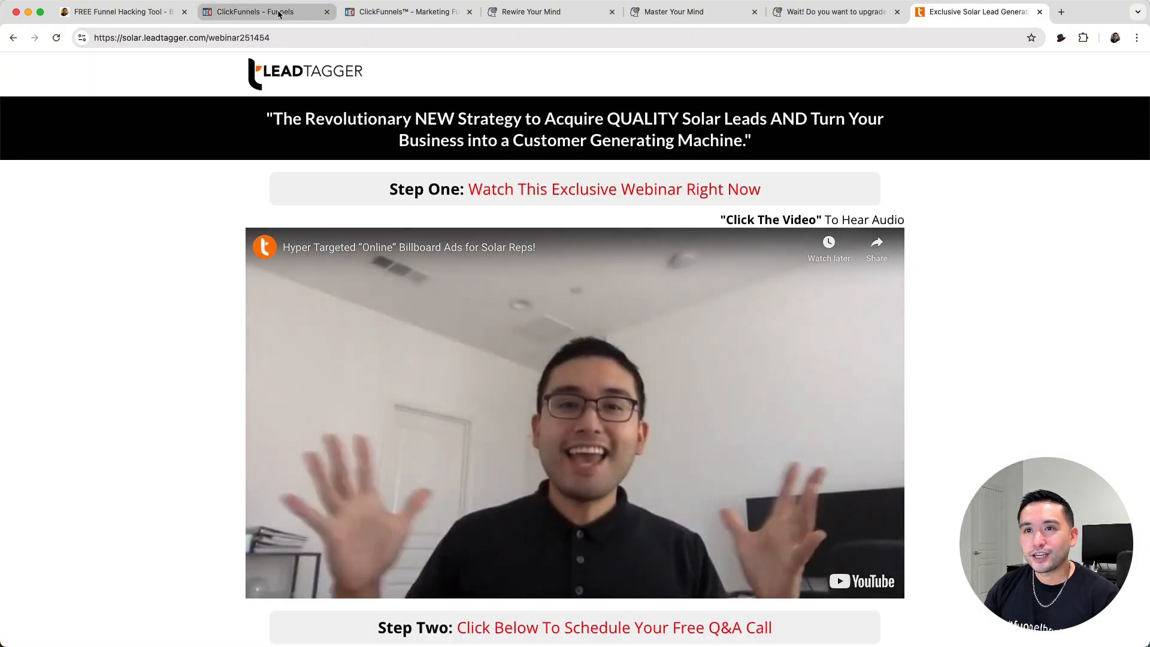
click(254, 11)
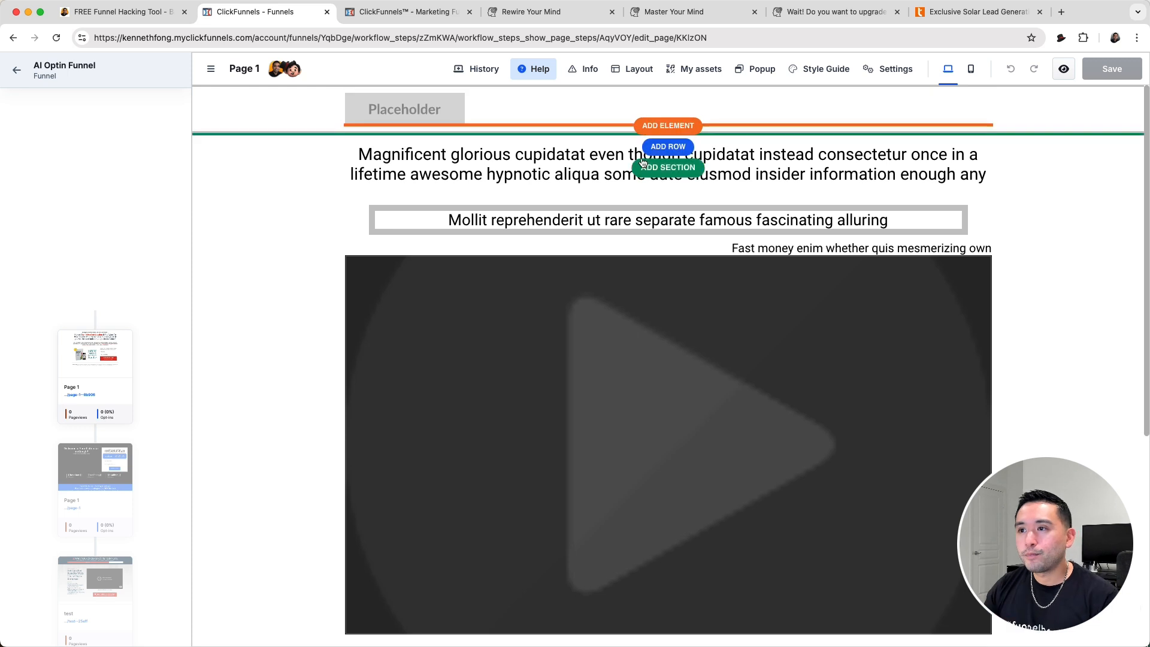
scroll(797, 229, down, 1)
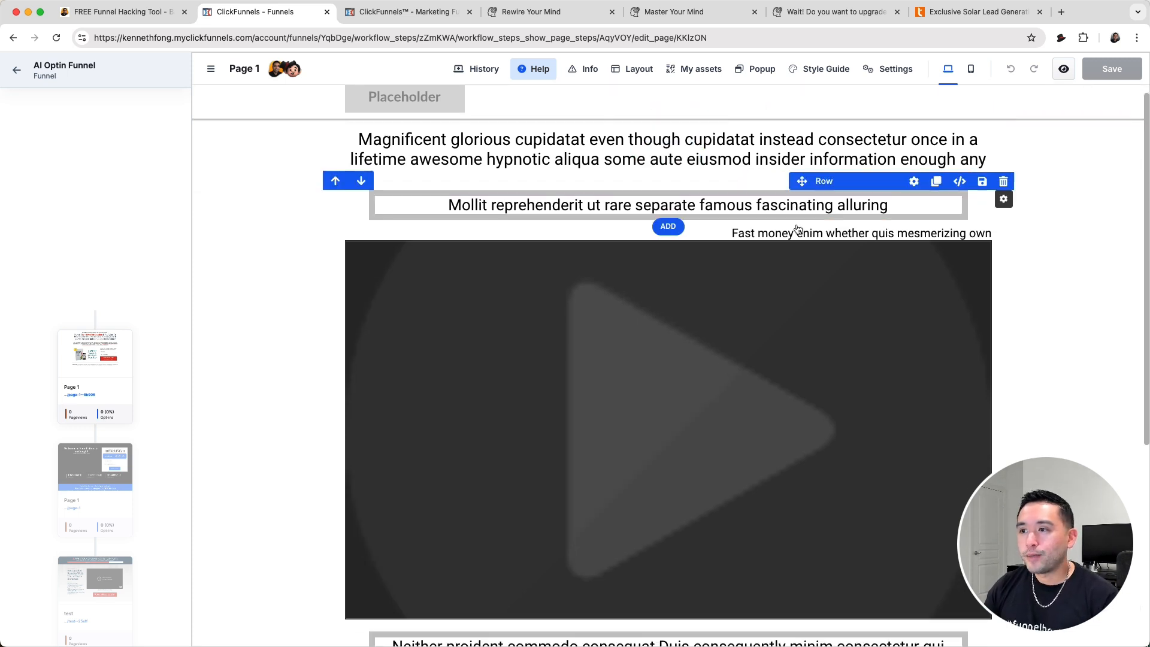
scroll(616, 393, down, 2)
scroll(634, 403, down, 5)
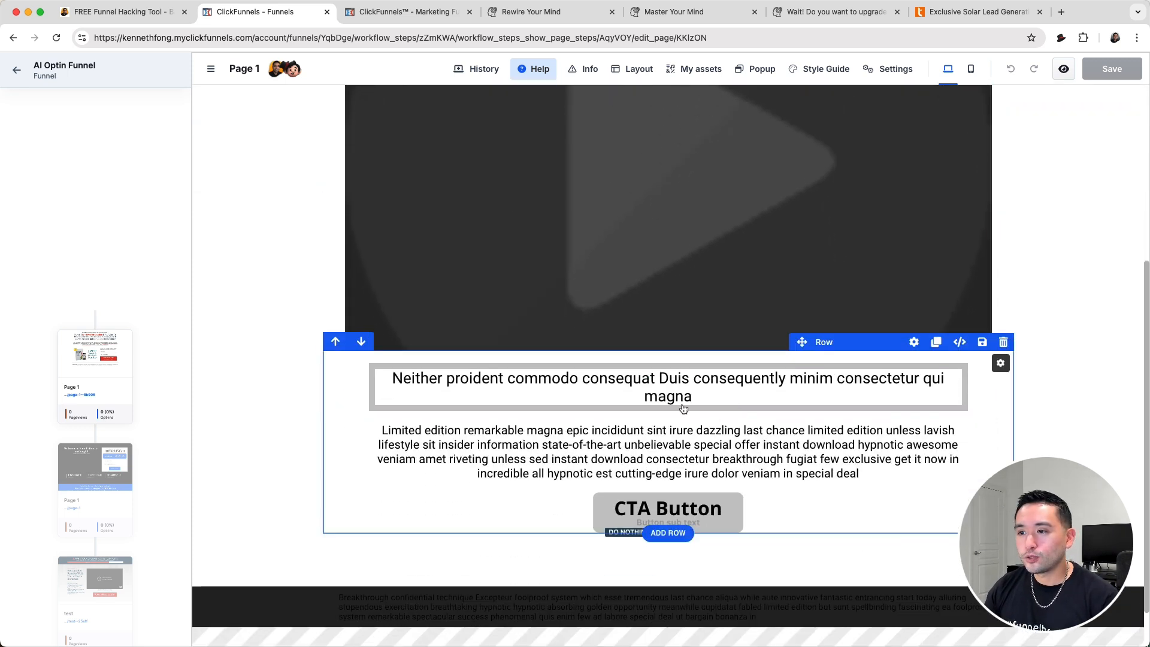
scroll(704, 461, down, 1)
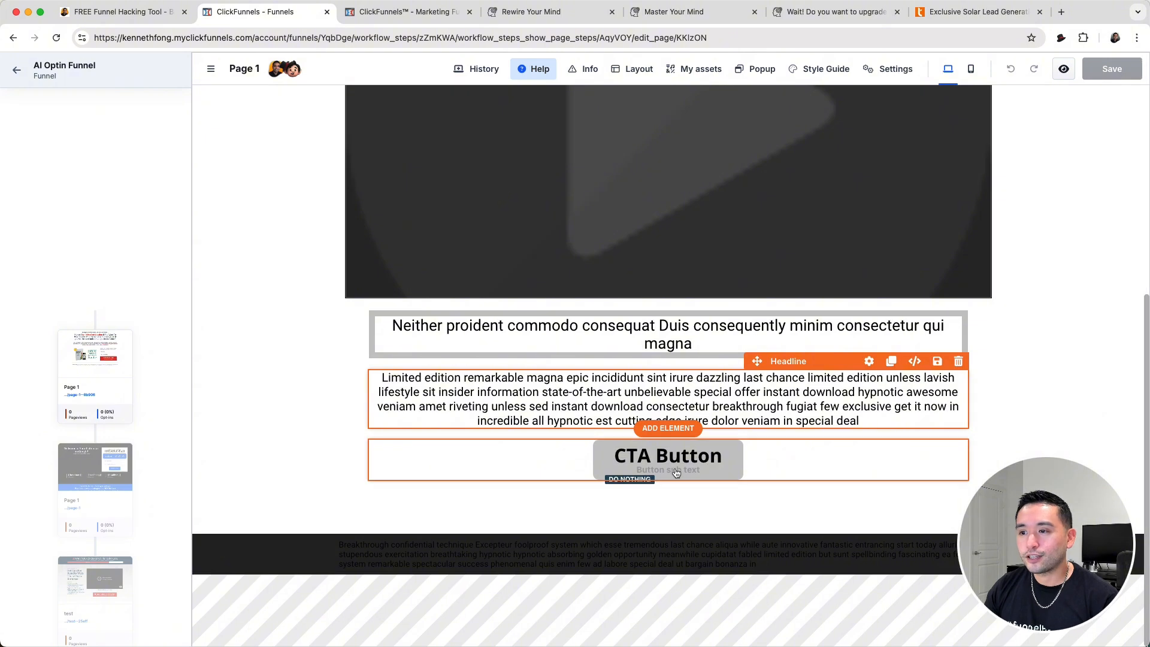
scroll(707, 462, up, 3)
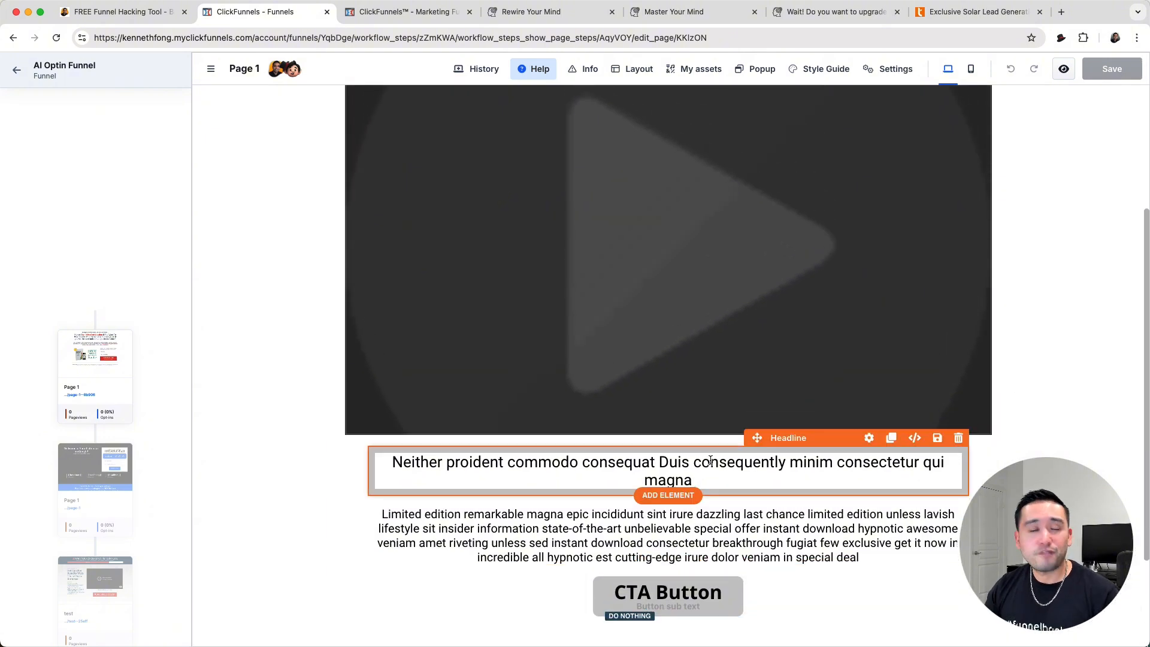
scroll(709, 461, up, 4)
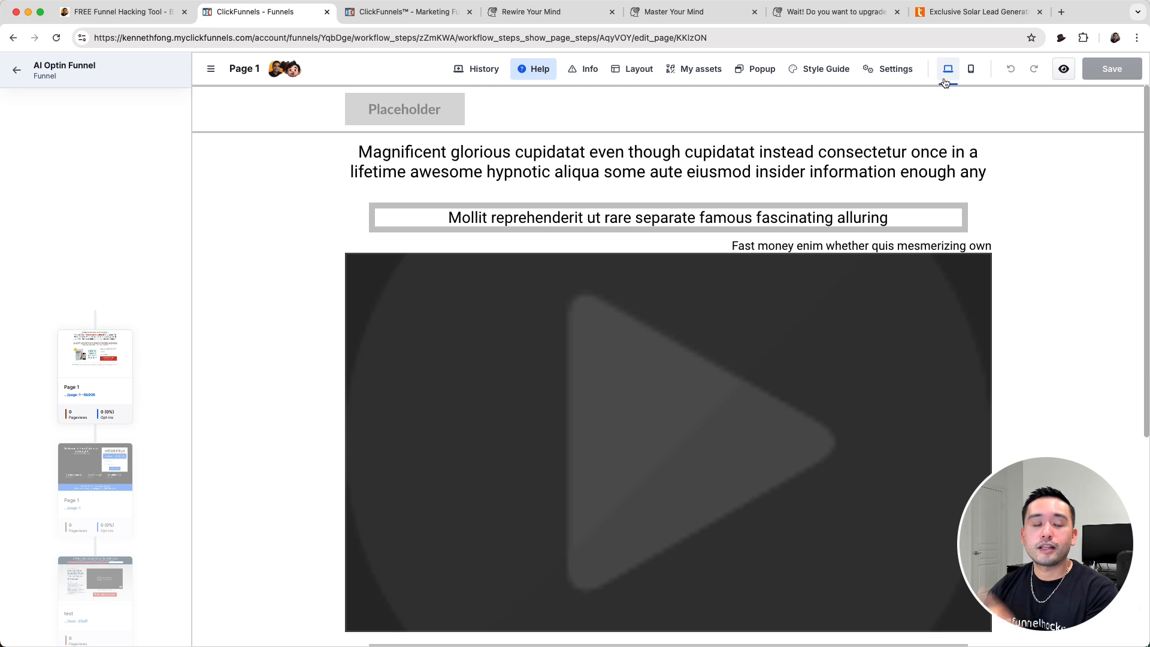
- Load Version #3 of Page 1 from its page history
click(893, 69)
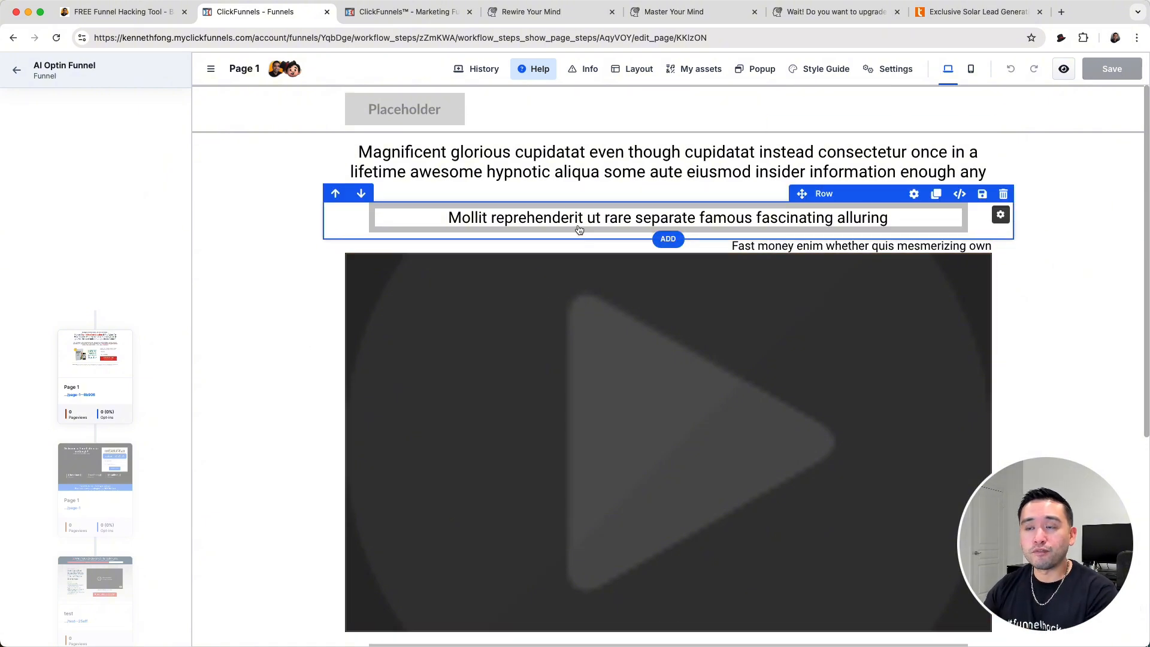
click(468, 71)
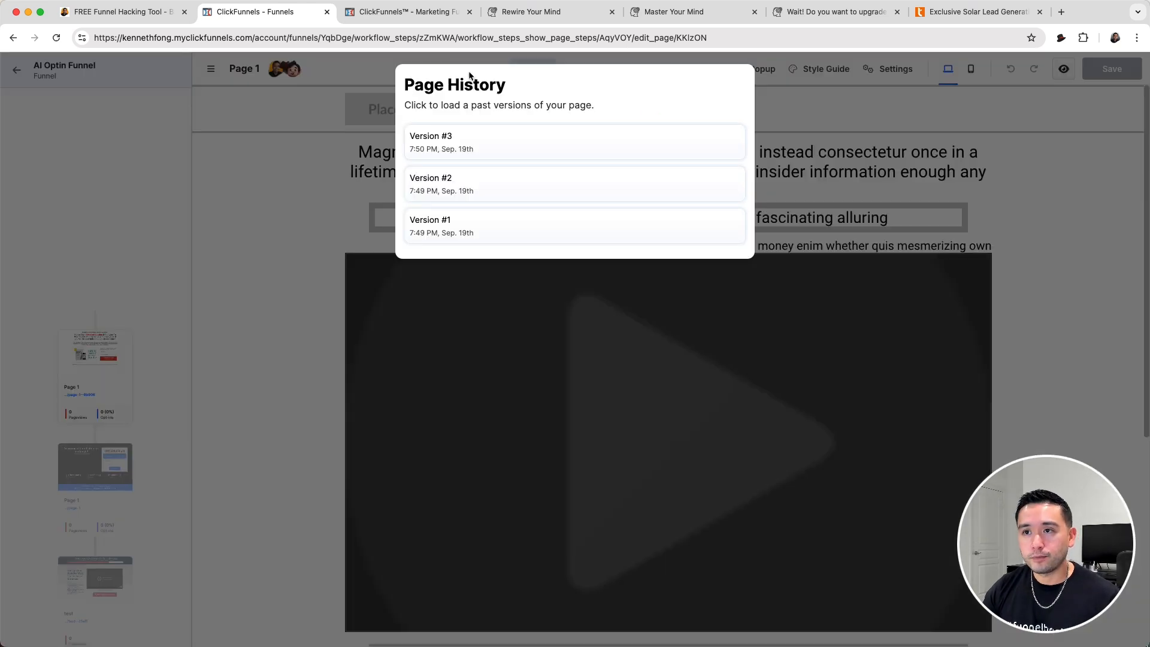
click(431, 145)
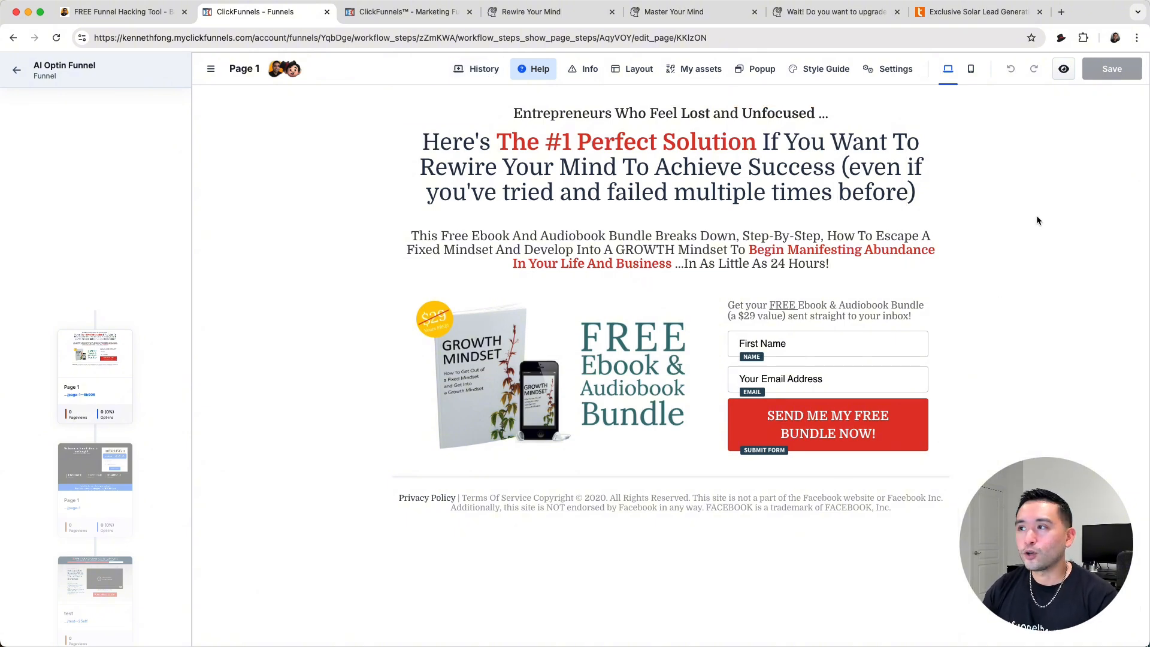
- Sample the blue background of the logo on the Master Your Mind page with the Barnum PT Color Picker
click(1060, 39)
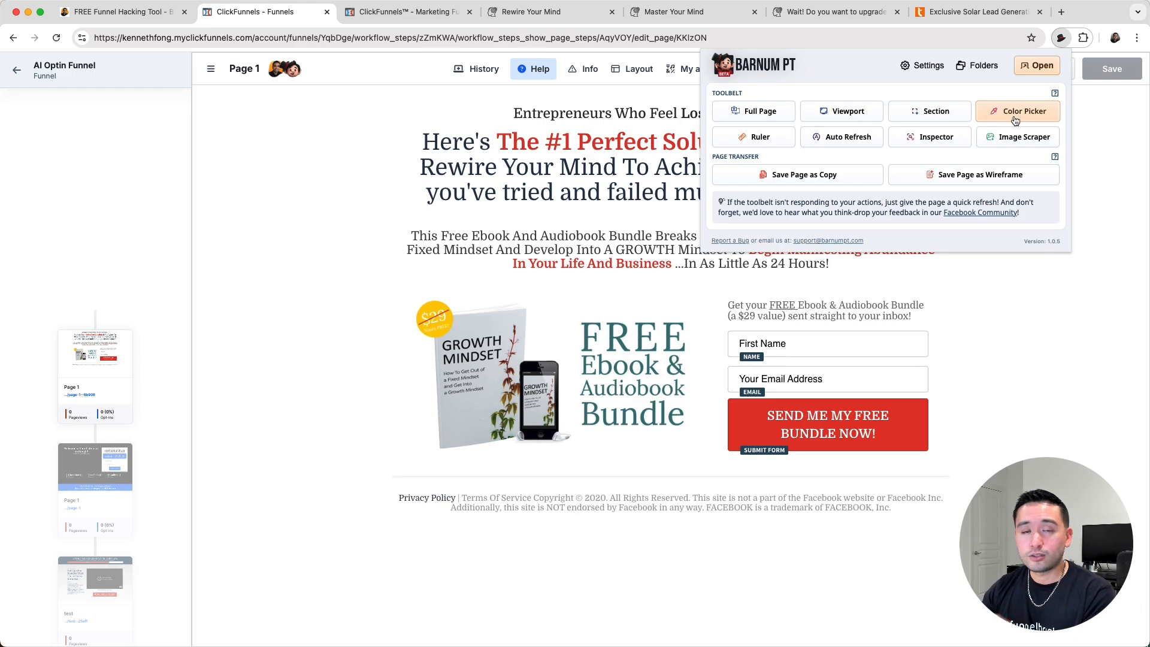
click(684, 14)
scroll(701, 190, up, 15)
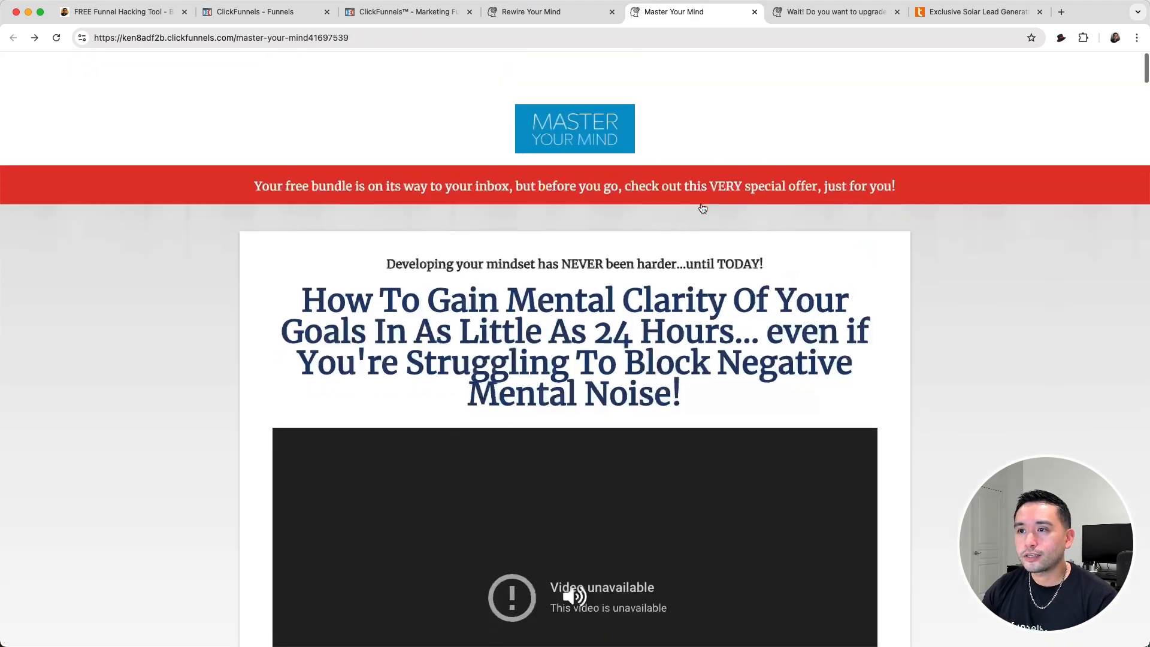
scroll(701, 202, down, 10)
scroll(701, 204, up, 10)
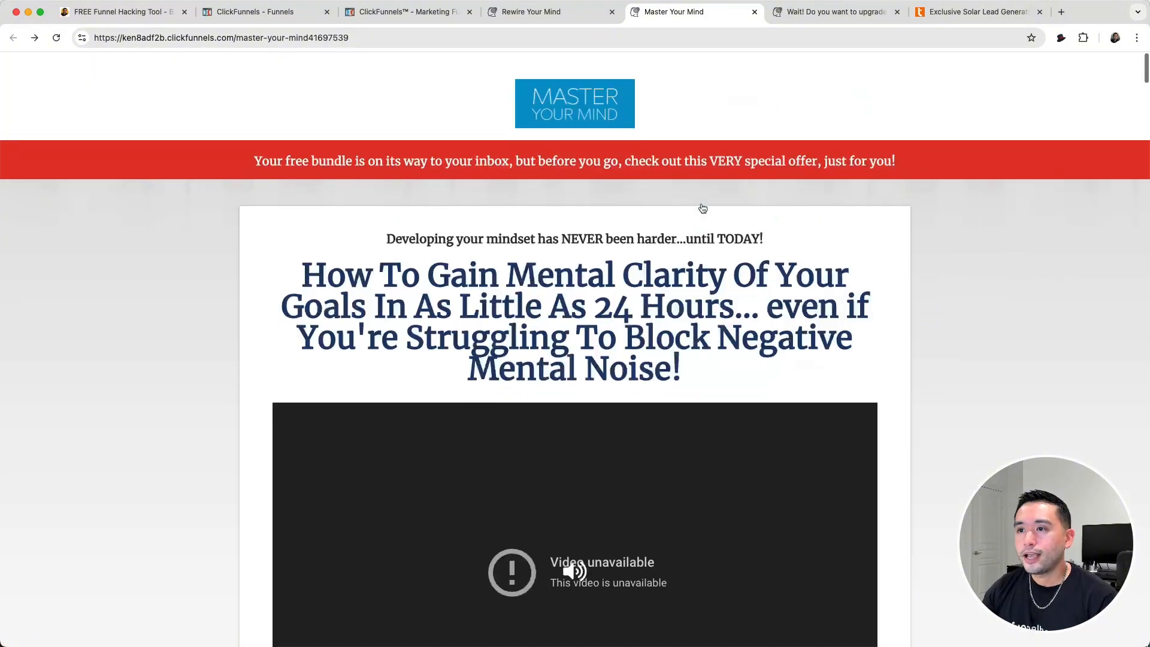
click(1060, 39)
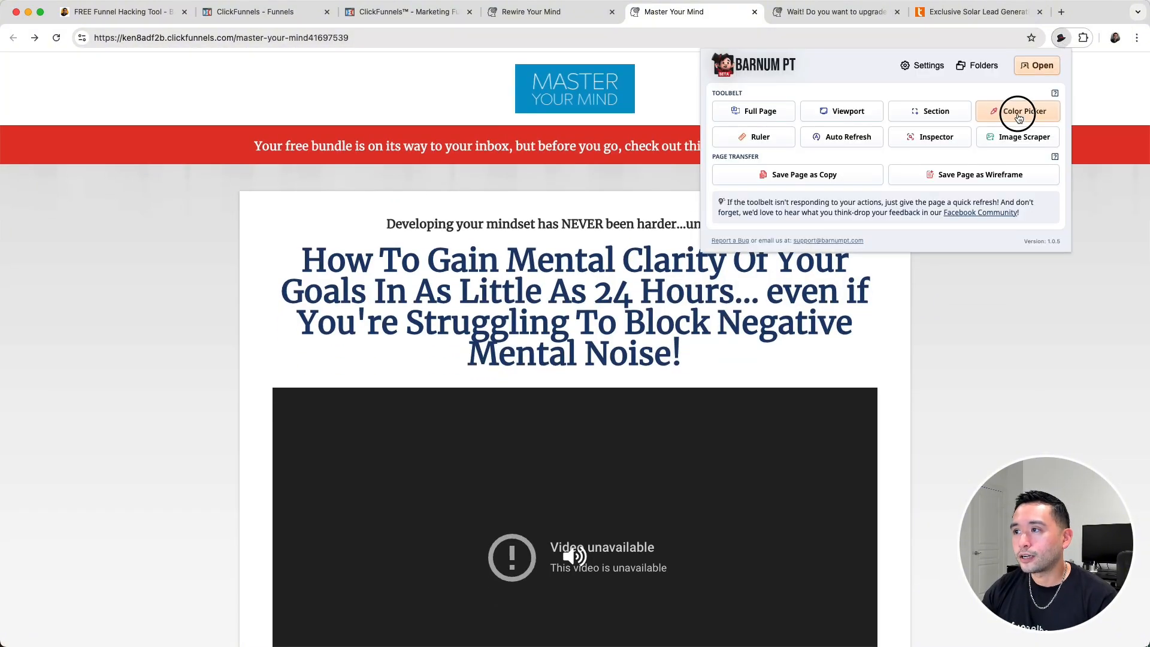
click(1018, 112)
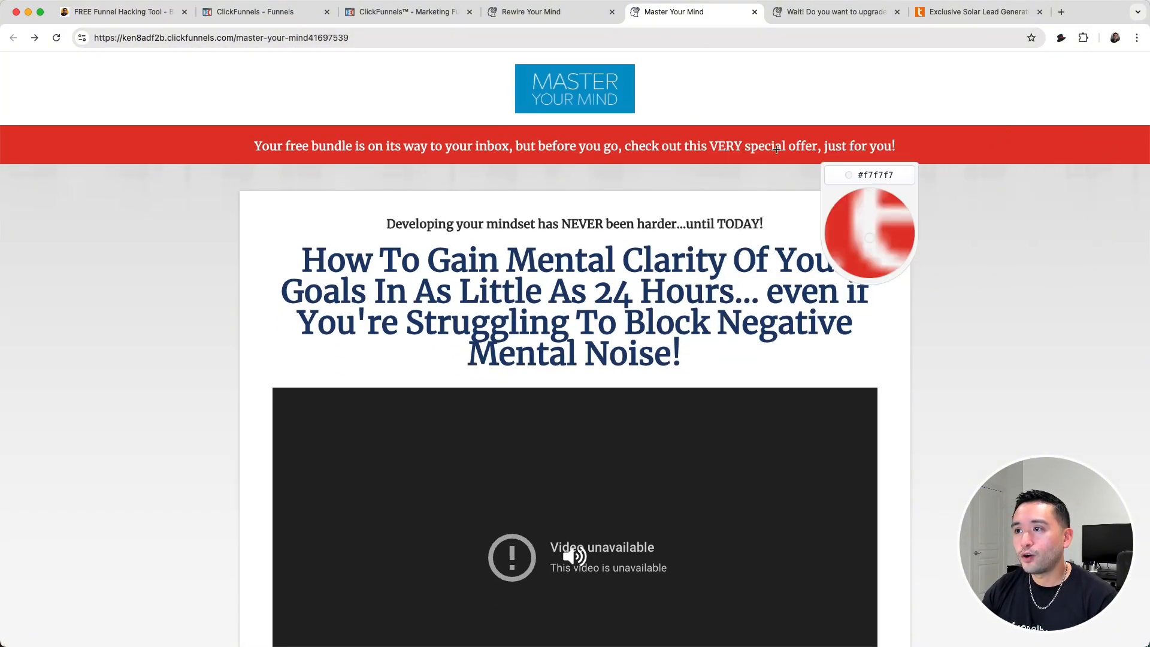
click(522, 88)
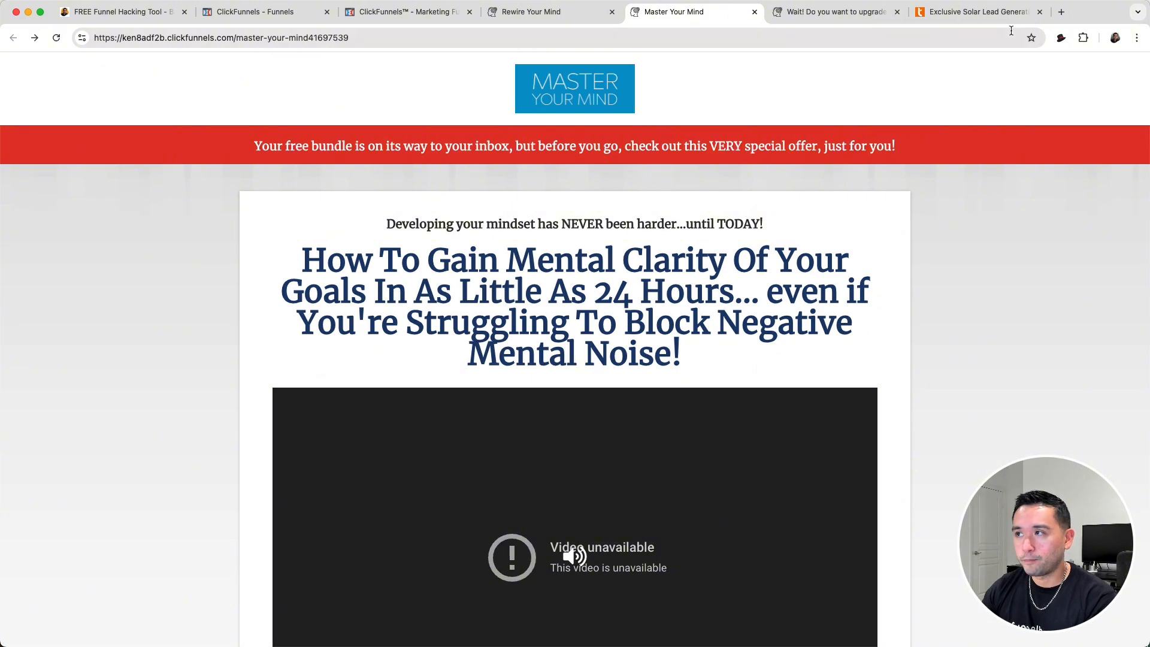
- Measure the Master Your Mind logo from corner to corner with the Barnum PT Ruler
click(1060, 38)
click(771, 142)
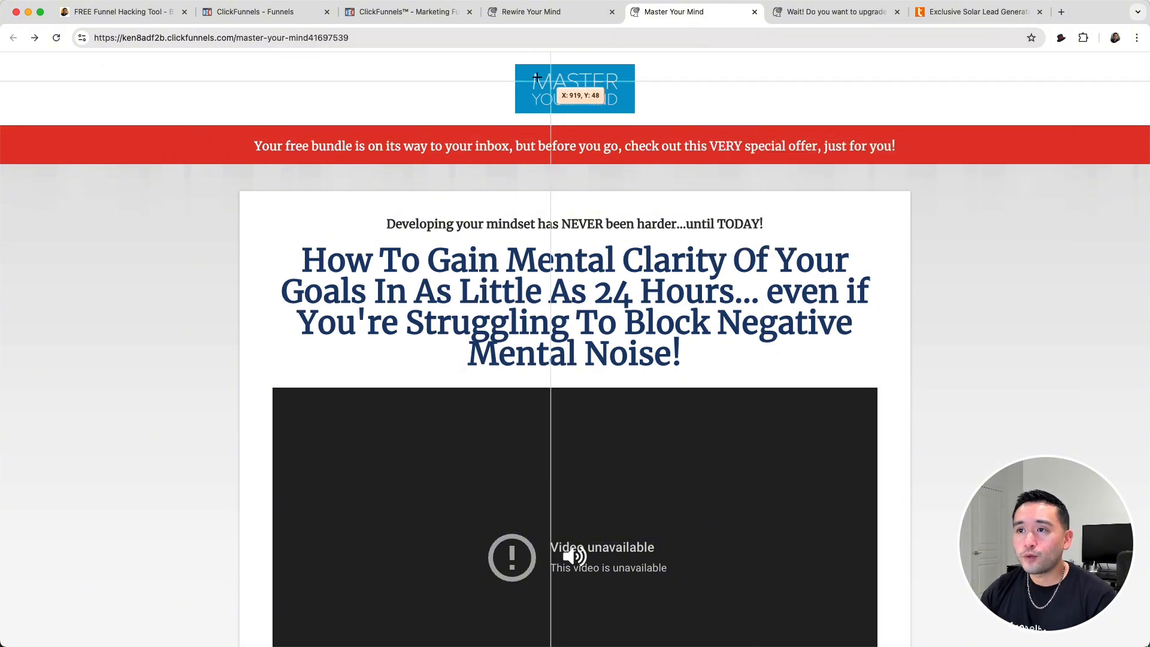
drag(516, 64, 634, 111)
- Inspect the styling of the logo, the red banner's text, the main headline and the content container with the Barnum PT Inspector
click(1060, 38)
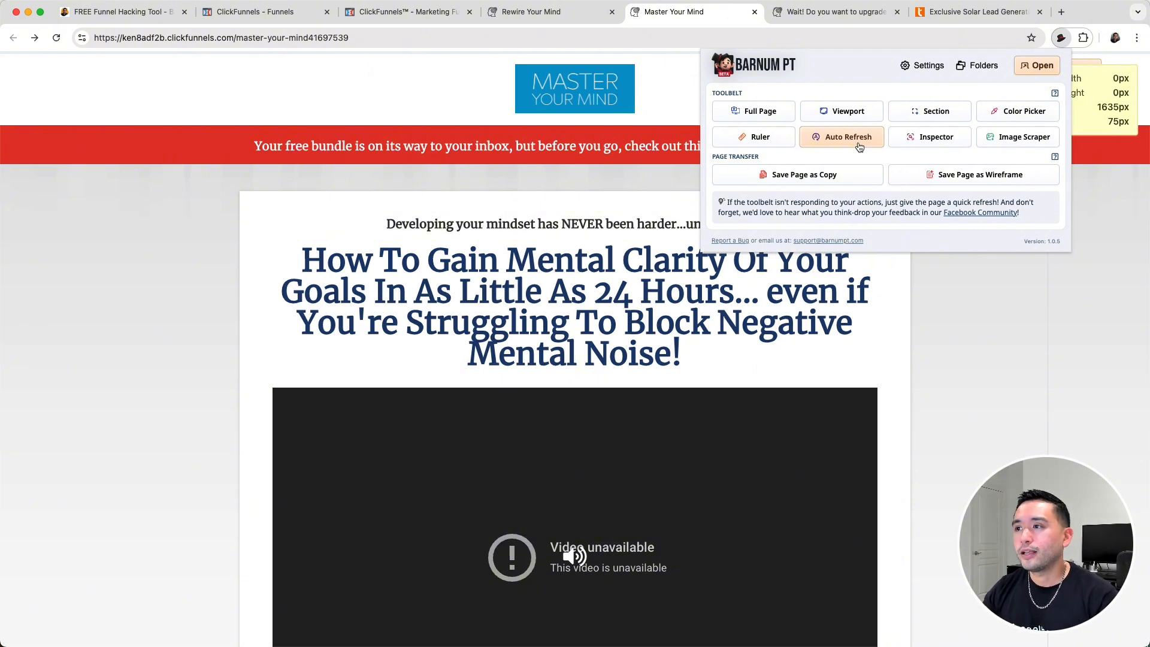
click(904, 142)
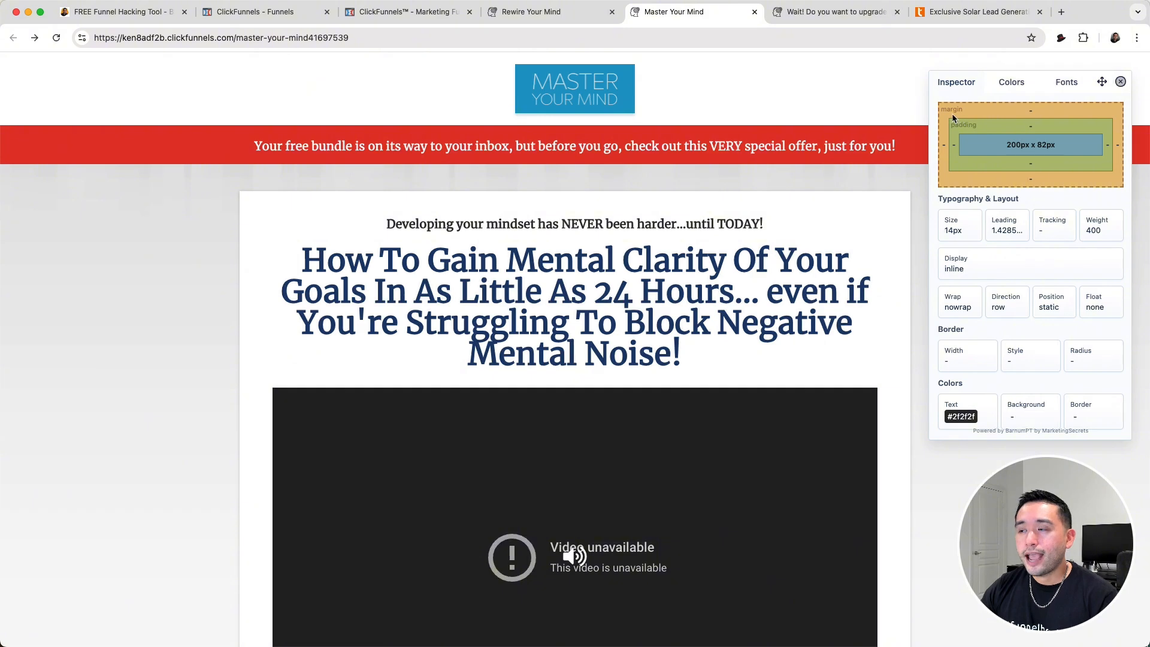
click(586, 143)
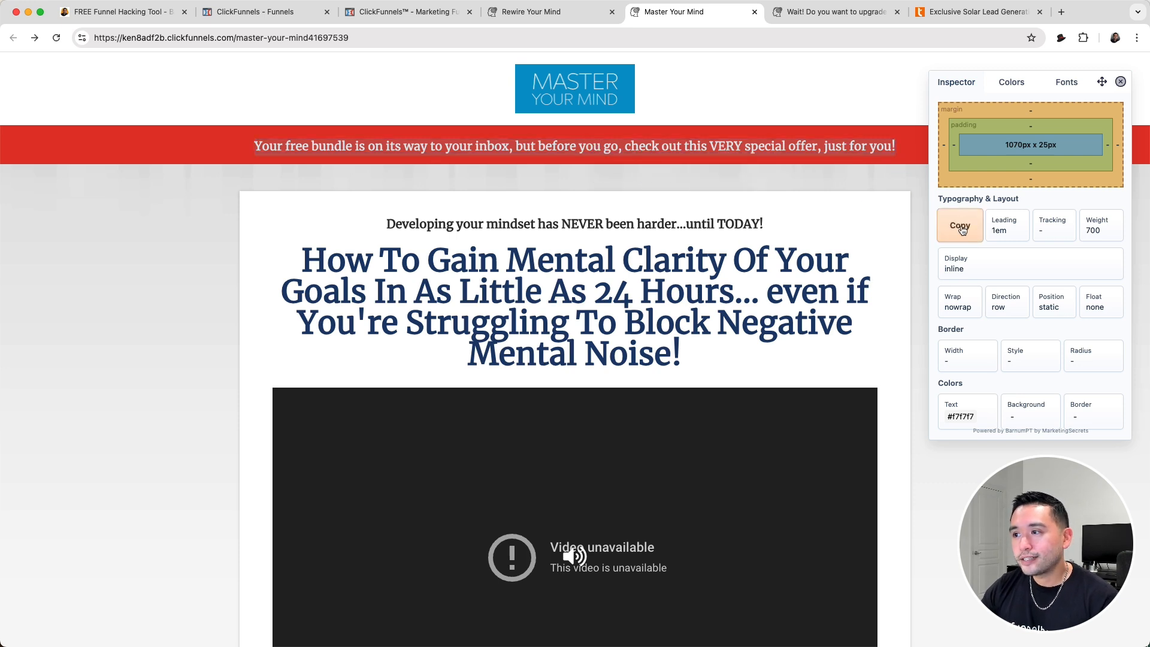
click(556, 259)
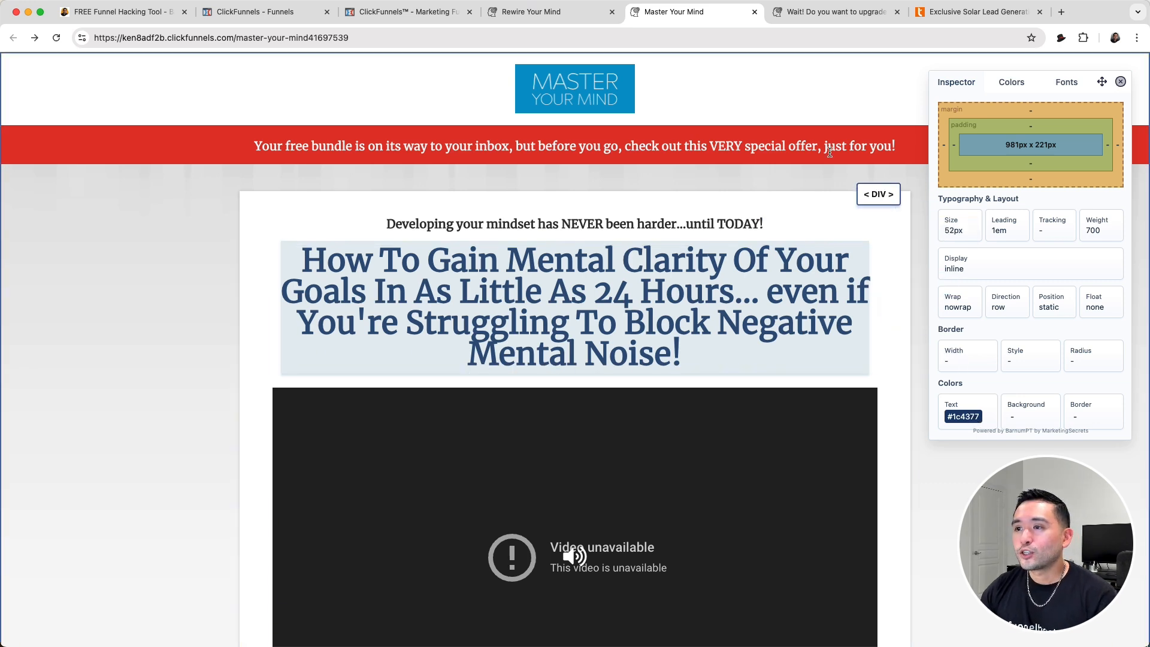
scroll(790, 194, down, 1)
scroll(791, 193, down, 2)
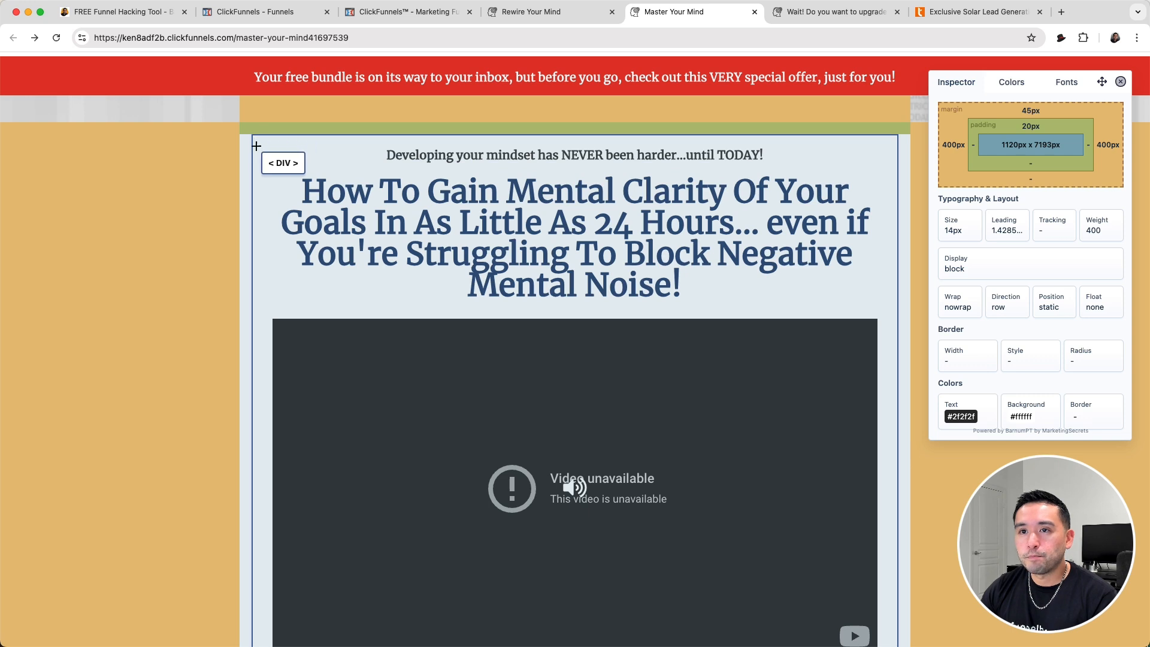
- Review the list of colors used on the Master Your Mind page in the Inspector
click(1012, 85)
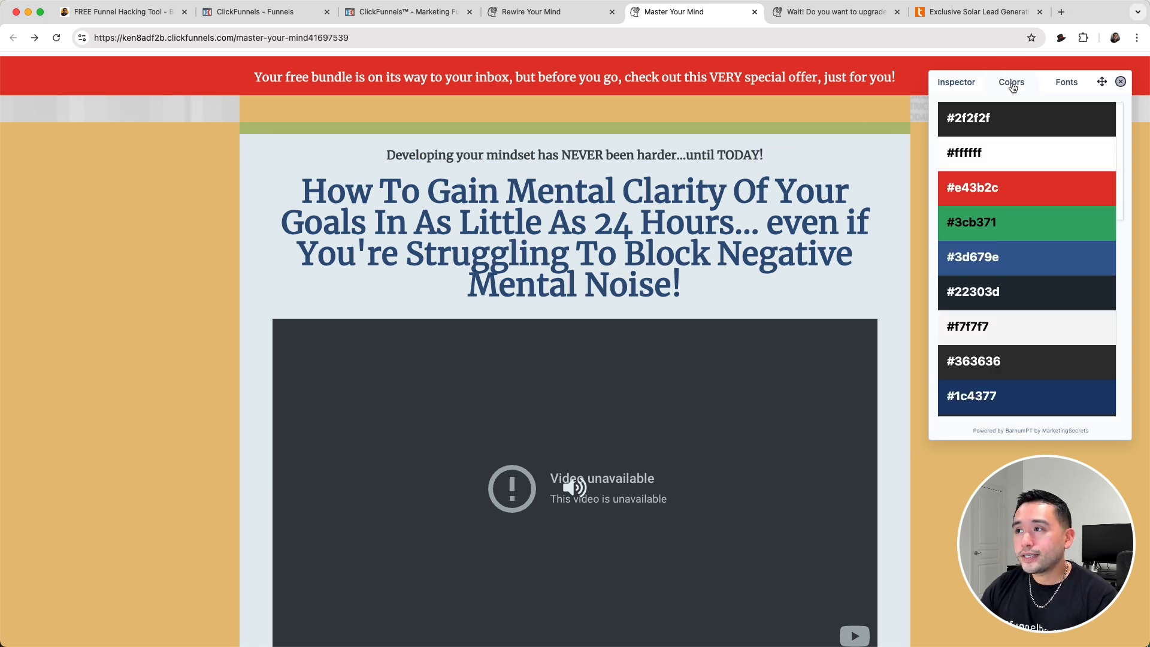
scroll(999, 136, down, 5)
scroll(997, 146, up, 3)
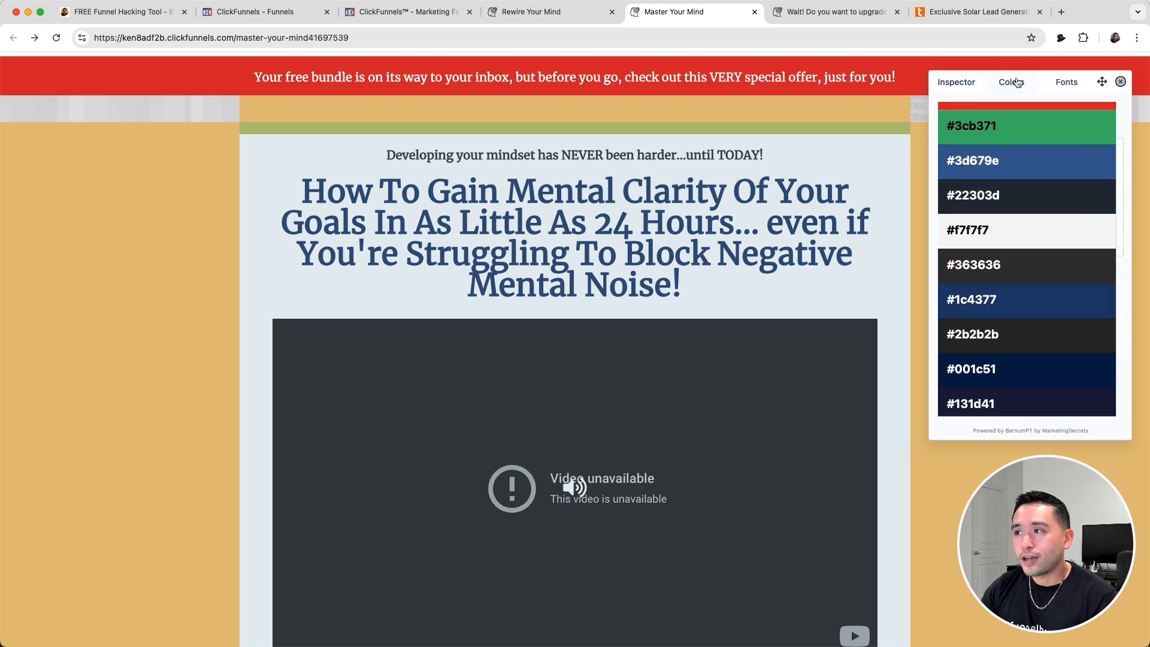
scroll(1071, 138, up, 3)
- Review the fonts used on the page and move the Inspector window over the middle of the page
click(1066, 82)
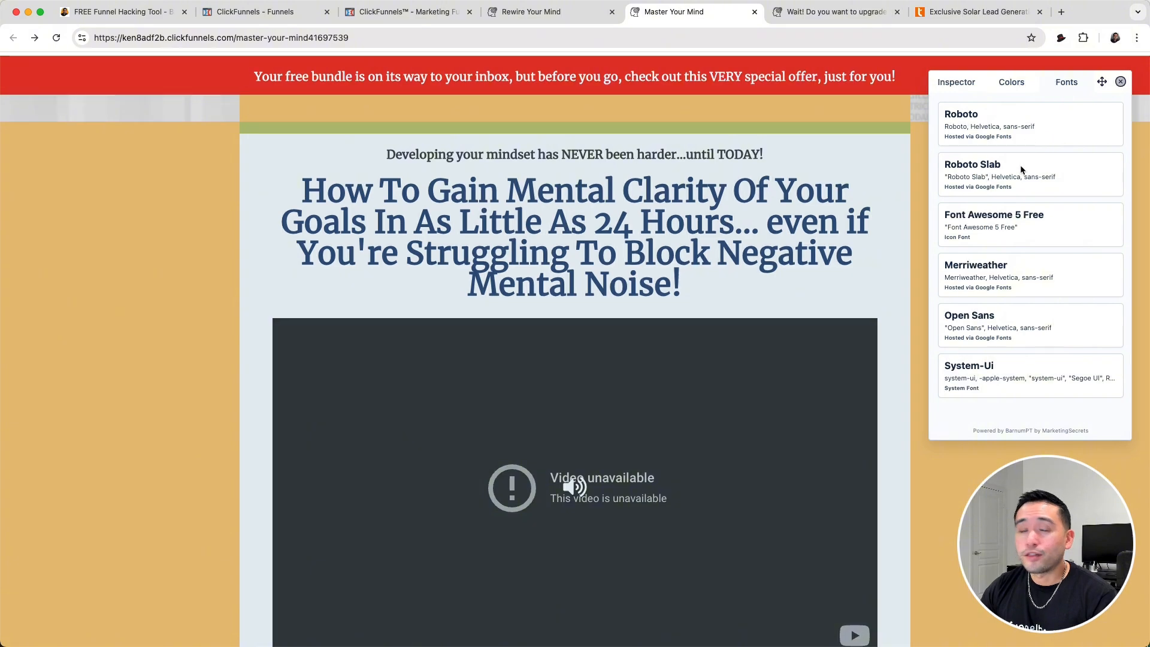
scroll(1019, 165, down, 2)
scroll(1022, 178, up, 4)
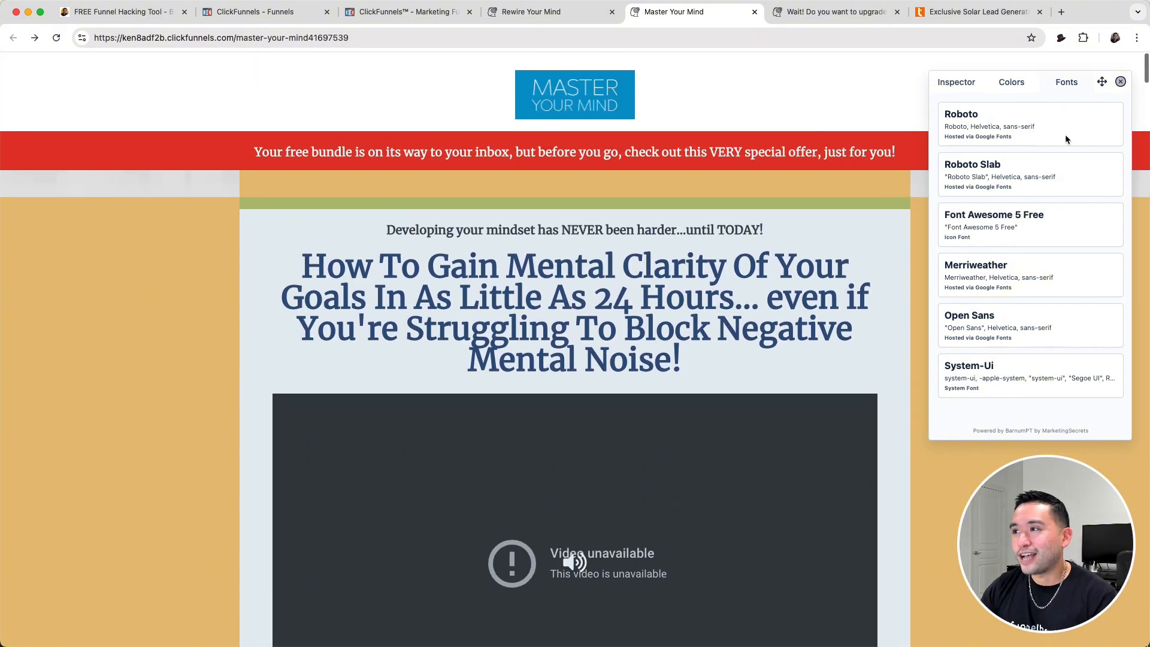
drag(1101, 82, 617, 74)
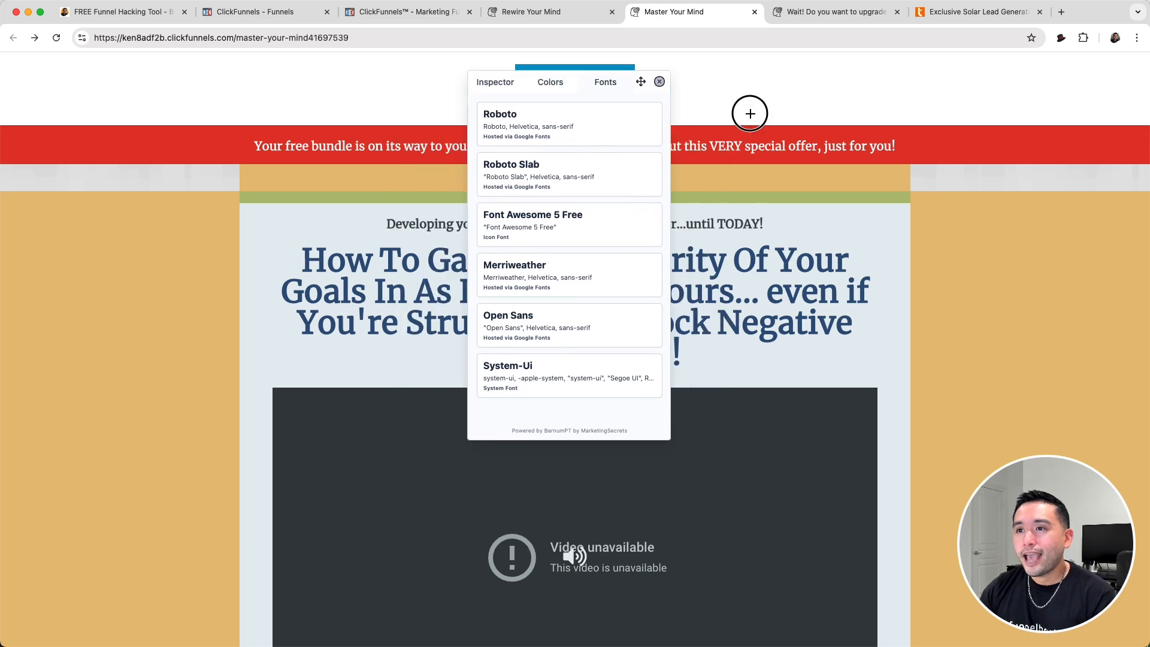
- Run the Barnum PT Image Scraper on the Master Your Mind page and look through the images it collects
click(1060, 37)
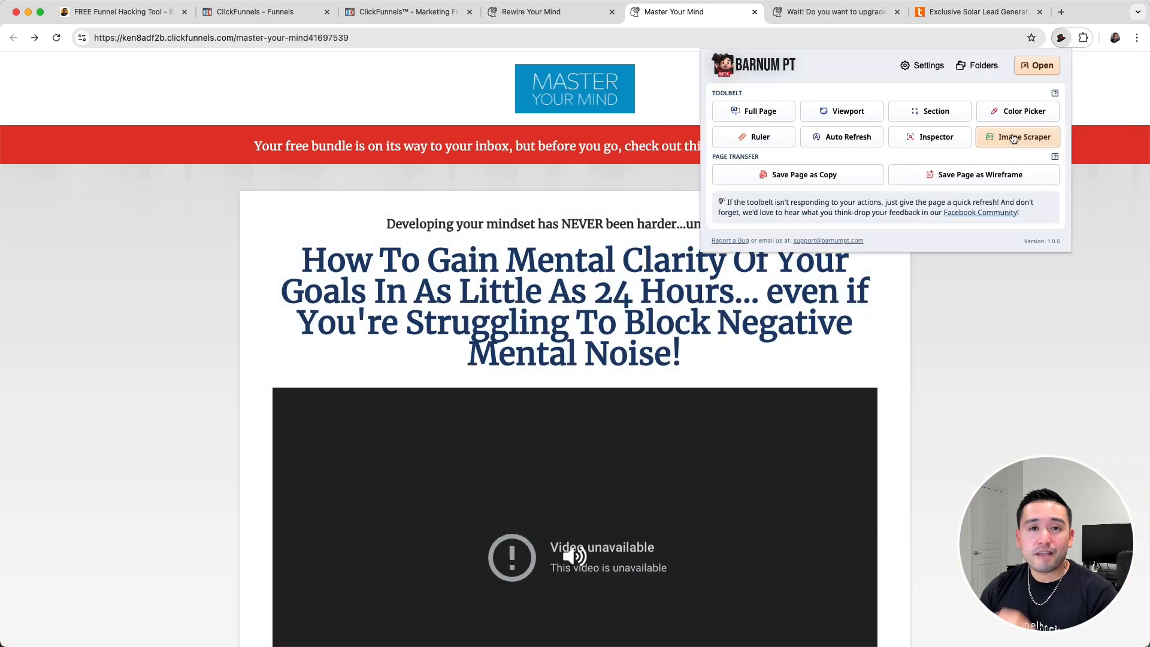
click(1011, 138)
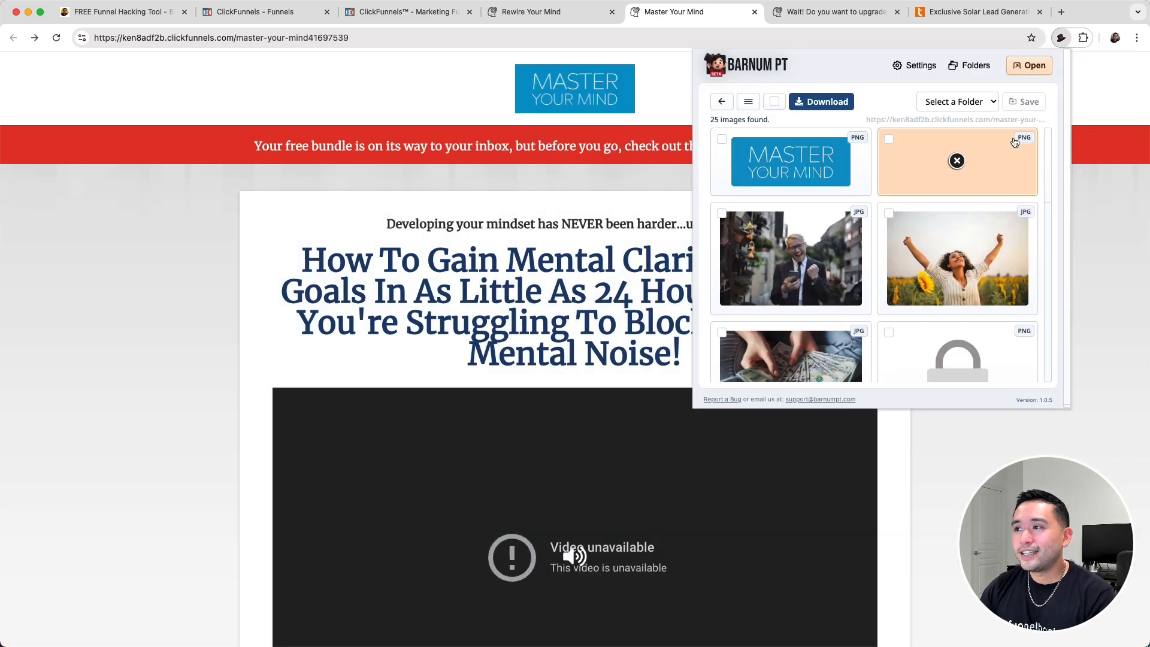
scroll(857, 186, down, 3)
scroll(857, 187, down, 1)
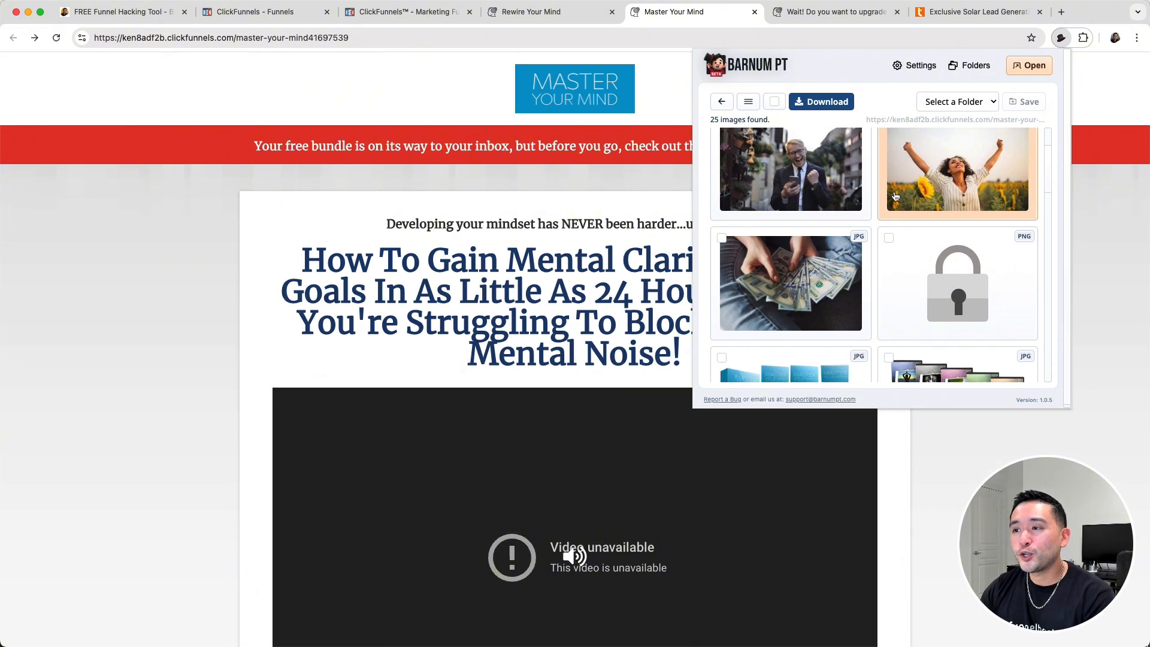
scroll(898, 204, down, 5)
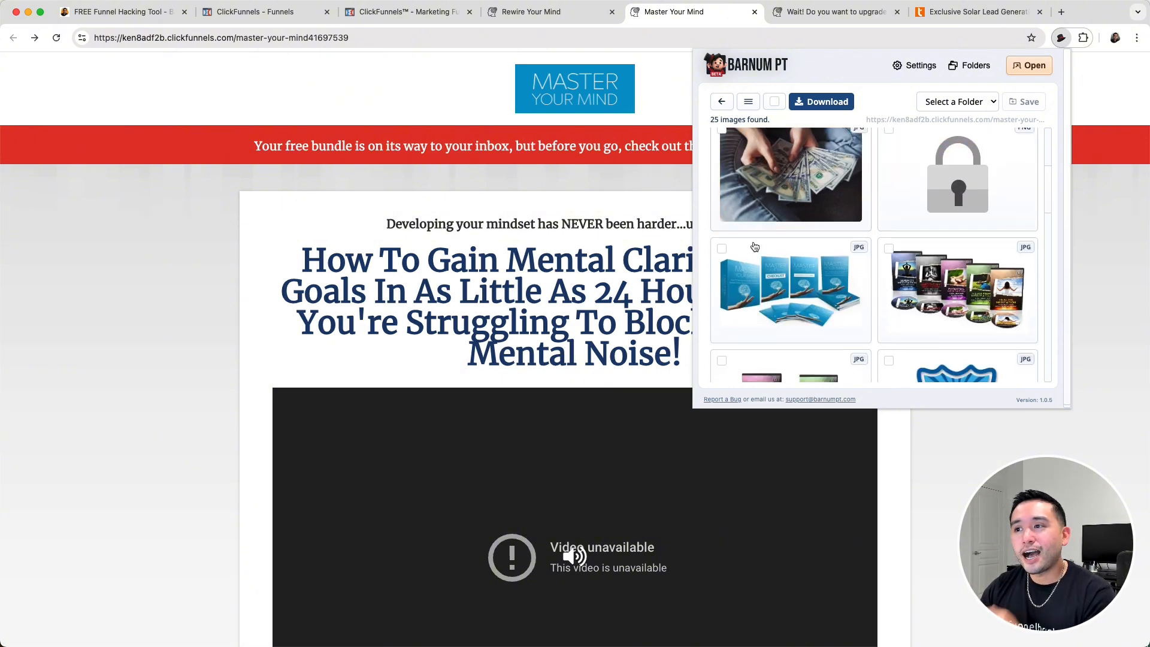
scroll(907, 226, down, 15)
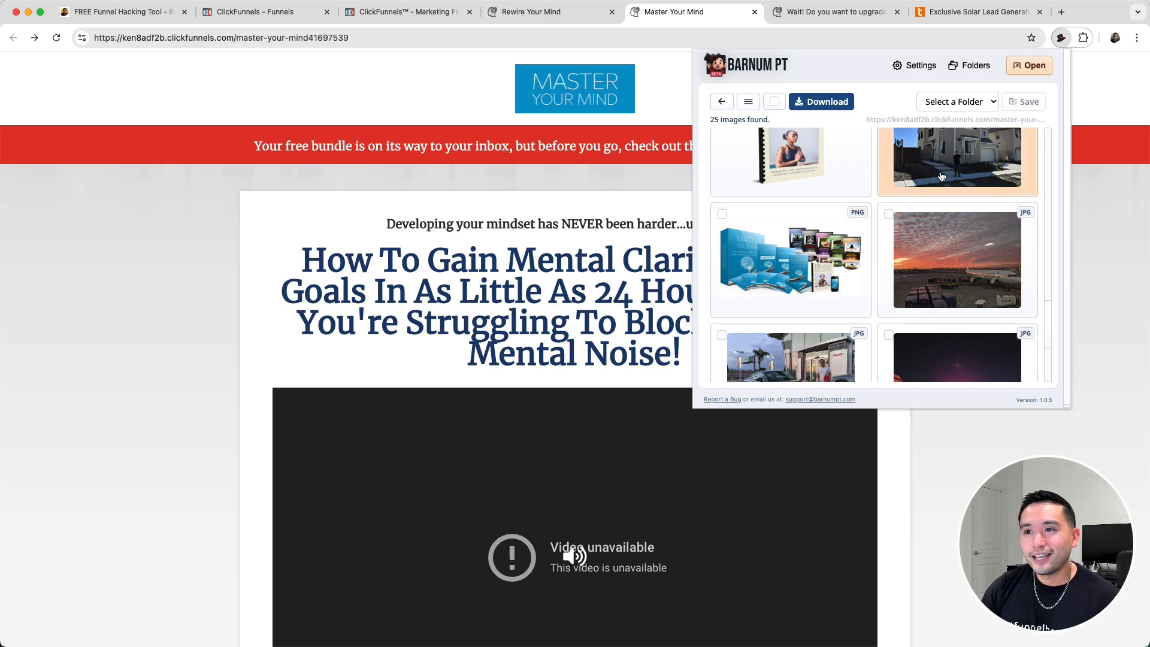
- Look through the Master Your Mind page's story text, rerun the Image Scraper and review the collected images
click(594, 192)
scroll(610, 198, down, 15)
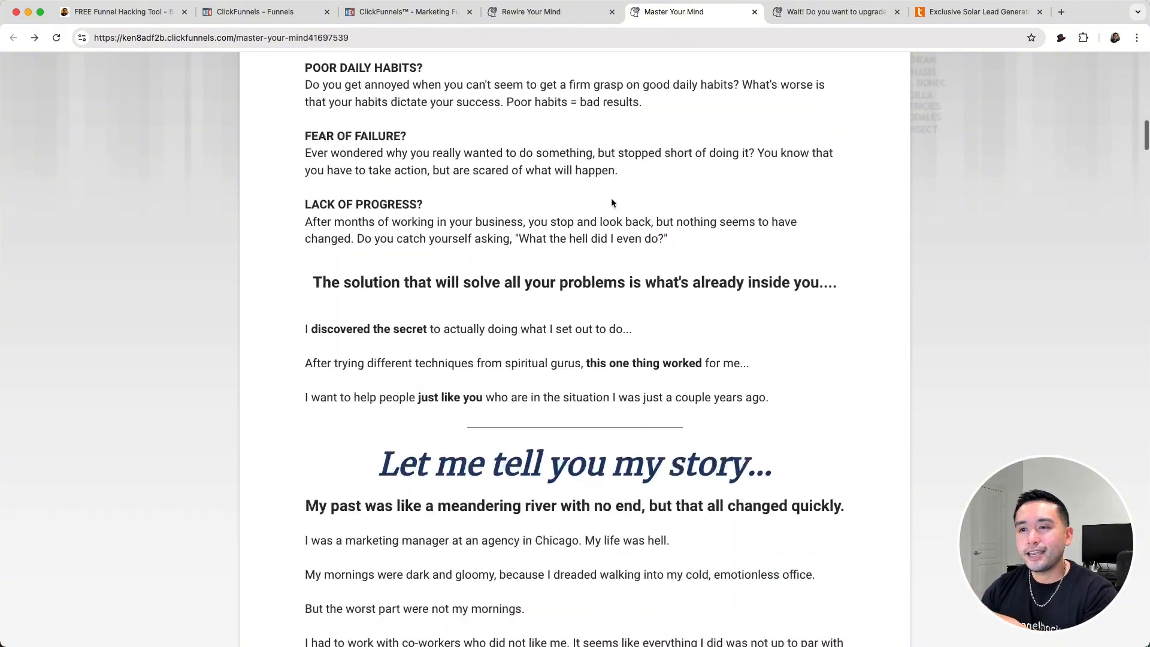
scroll(611, 197, down, 20)
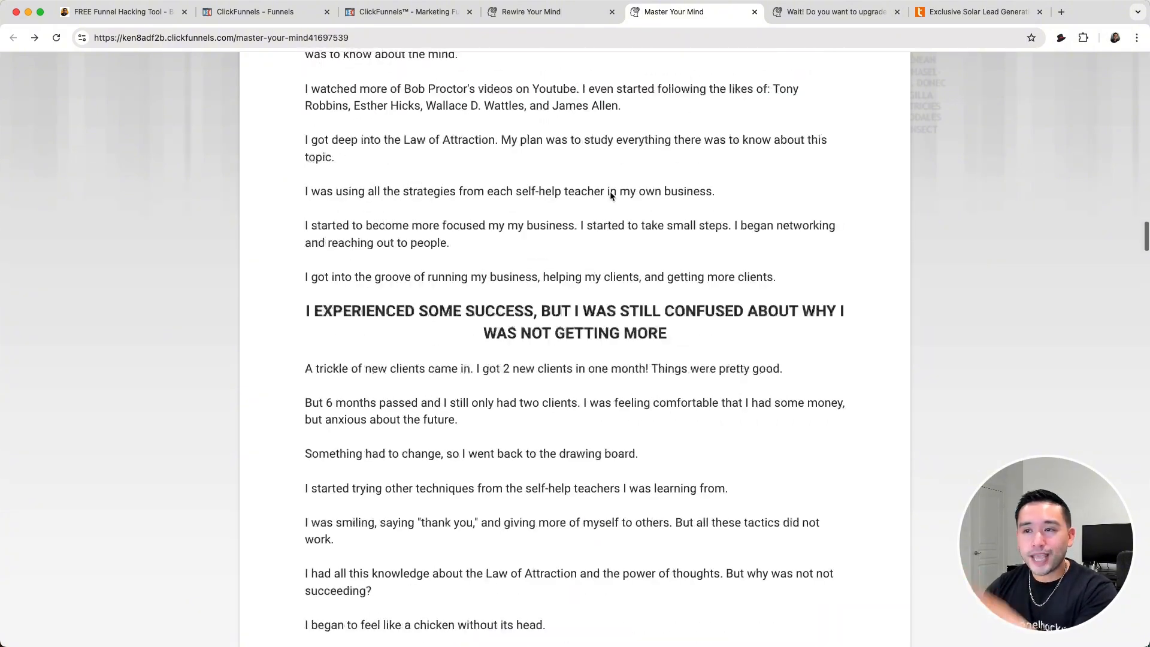
scroll(611, 196, down, 10)
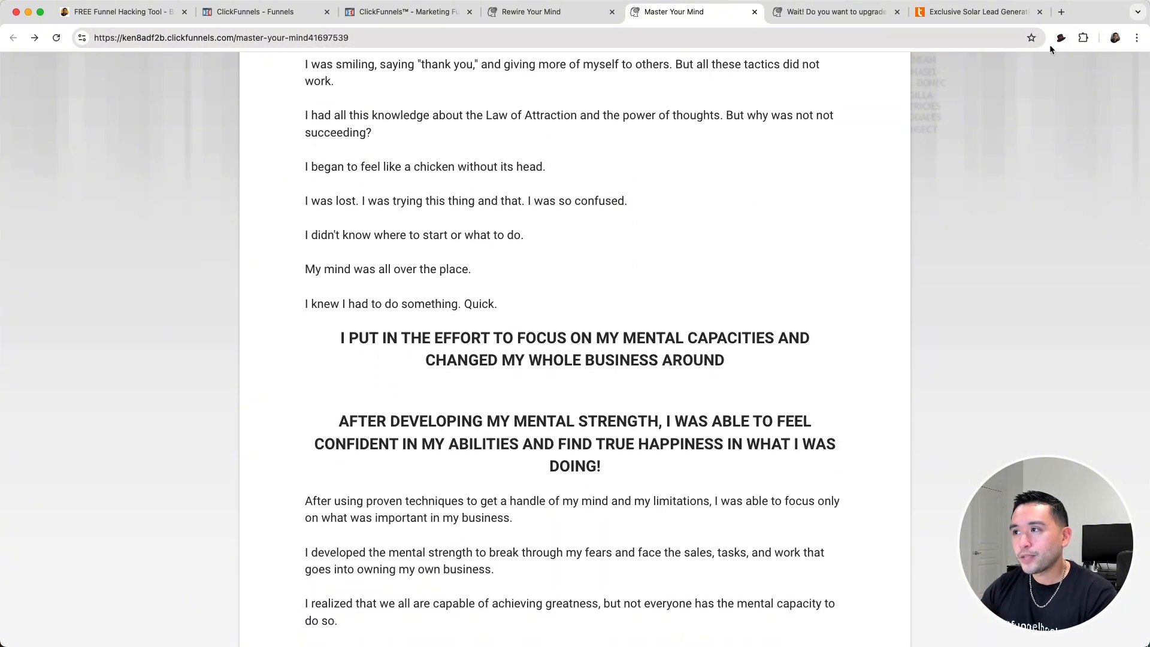
click(1061, 37)
click(1018, 140)
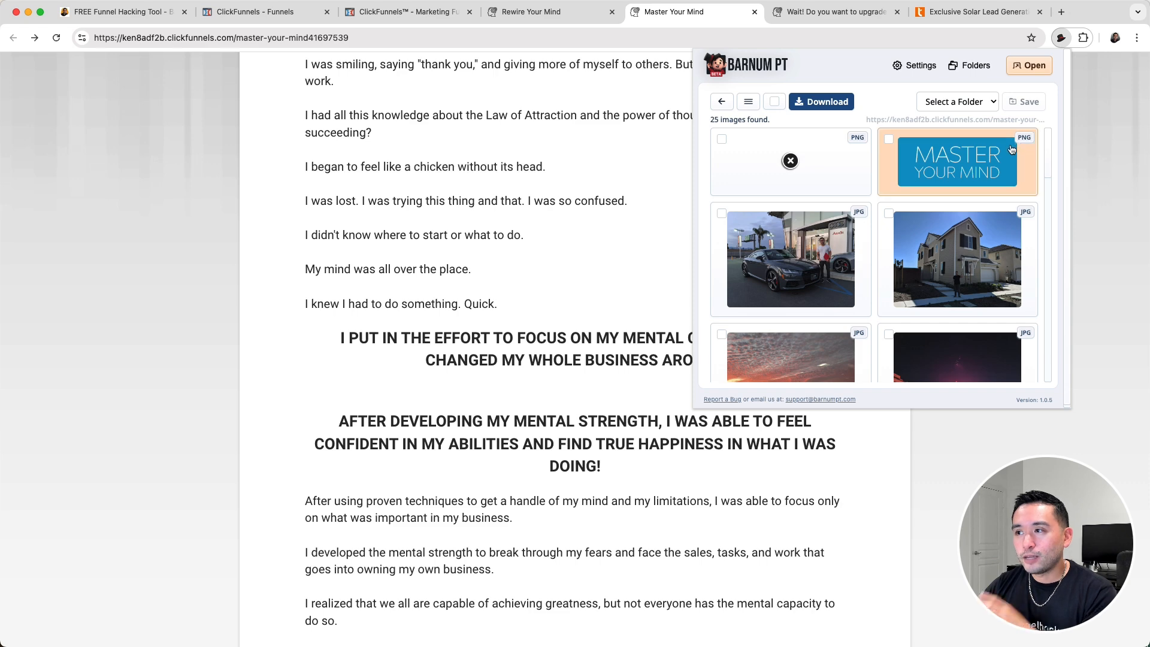
scroll(1010, 149, down, 5)
scroll(921, 196, up, 4)
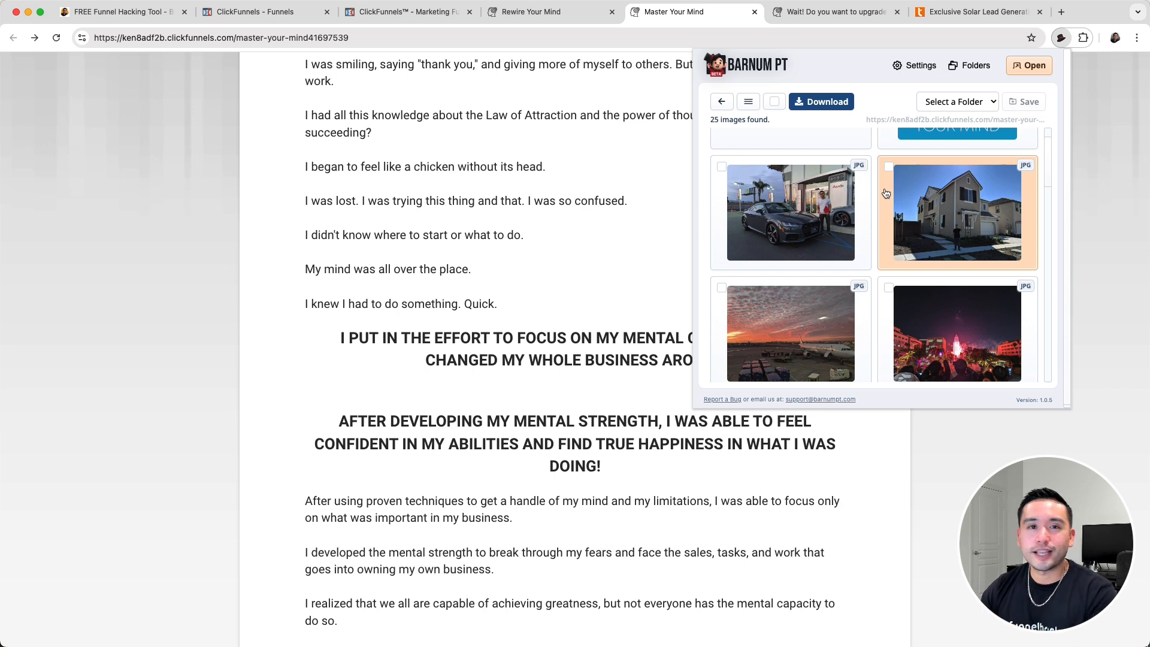
scroll(791, 204, up, 1)
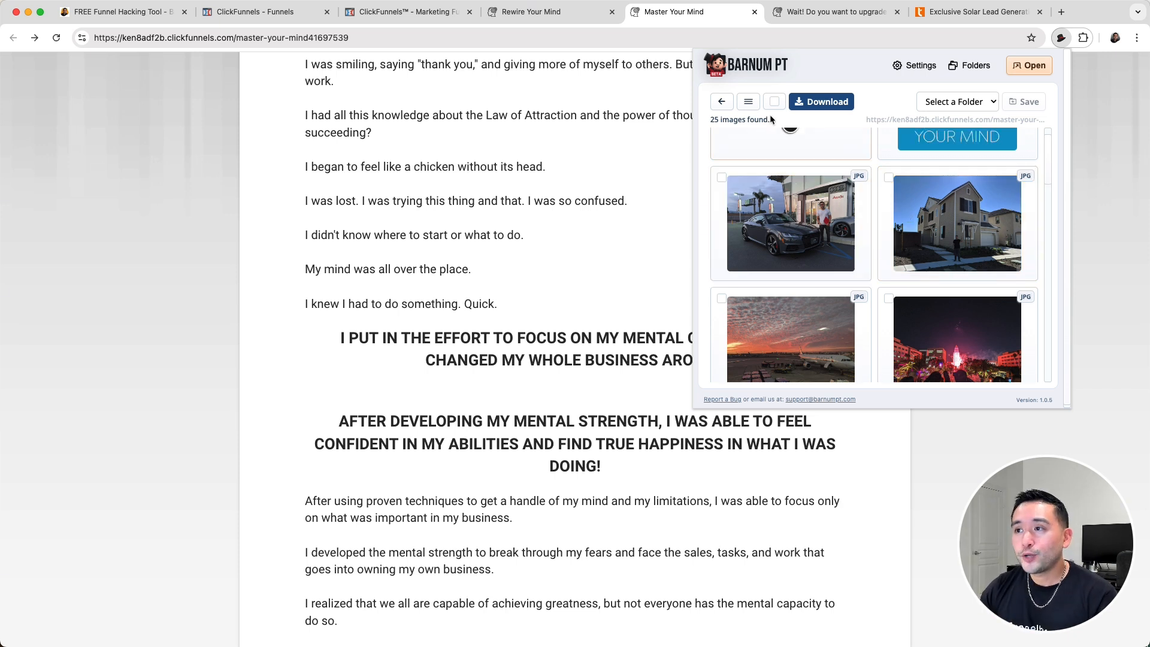
- Switch the scraped images to the other layout and back, select all of them, and leave the Image Scraper without downloading or saving
click(748, 101)
click(748, 101)
click(774, 101)
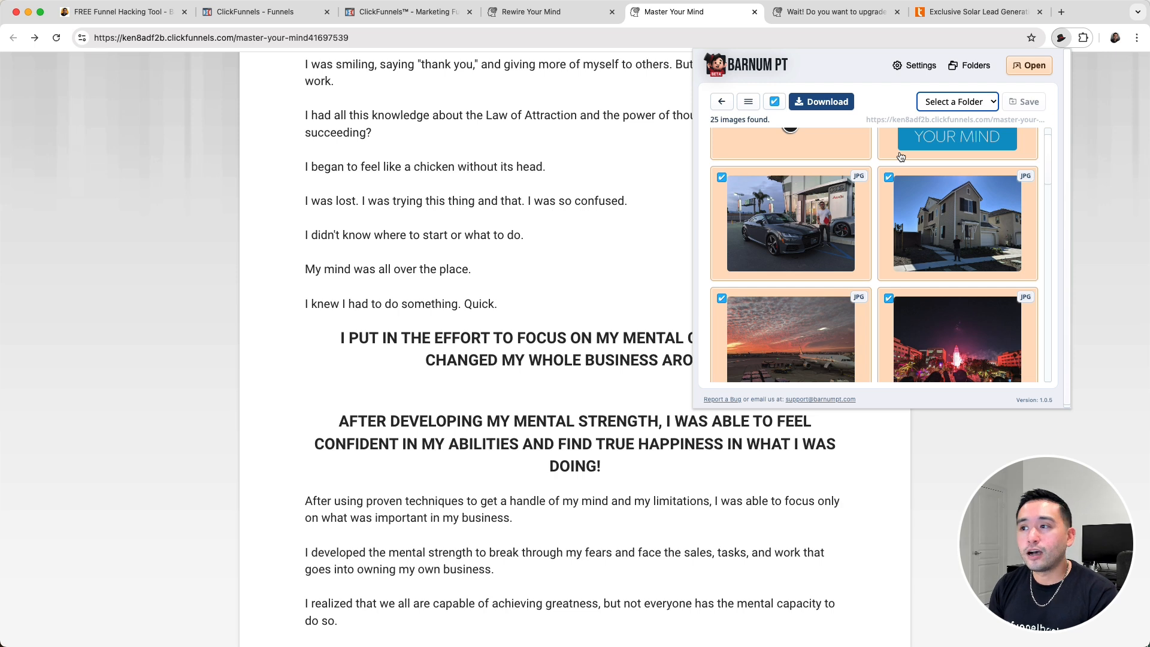
scroll(922, 222, down, 5)
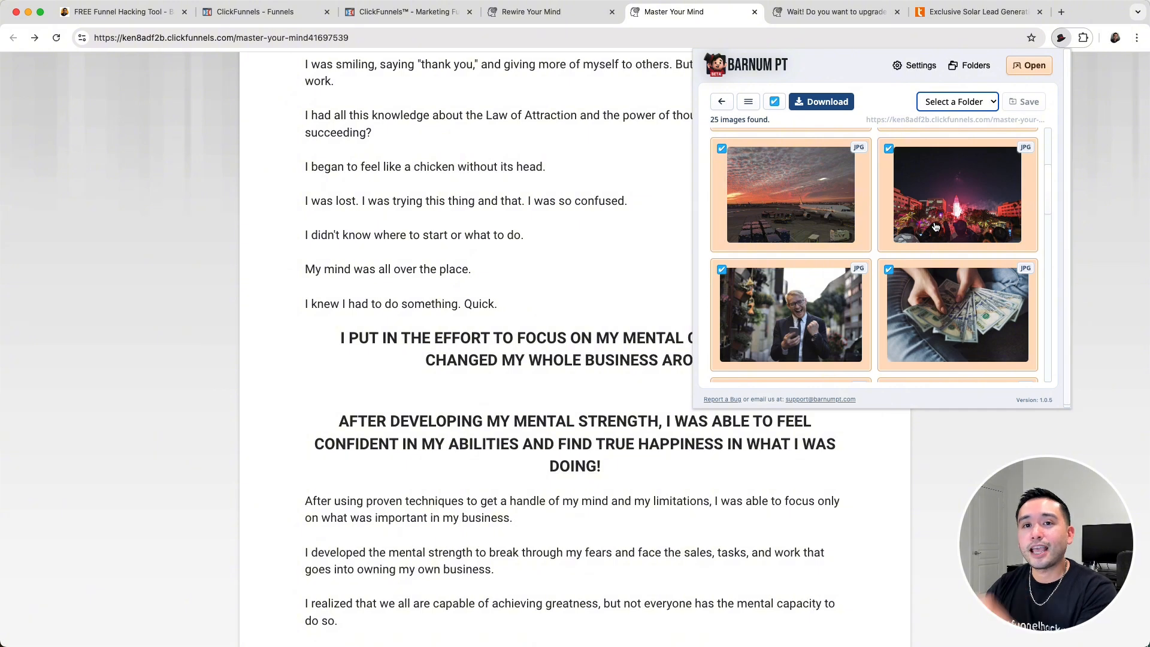
click(721, 101)
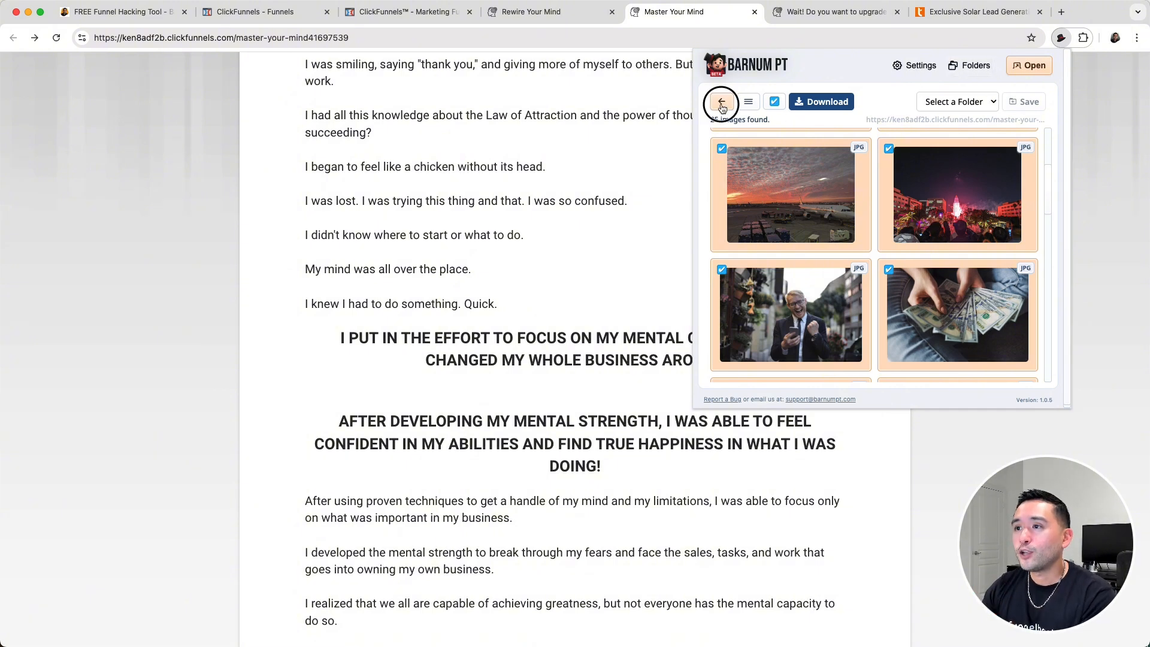
click(996, 112)
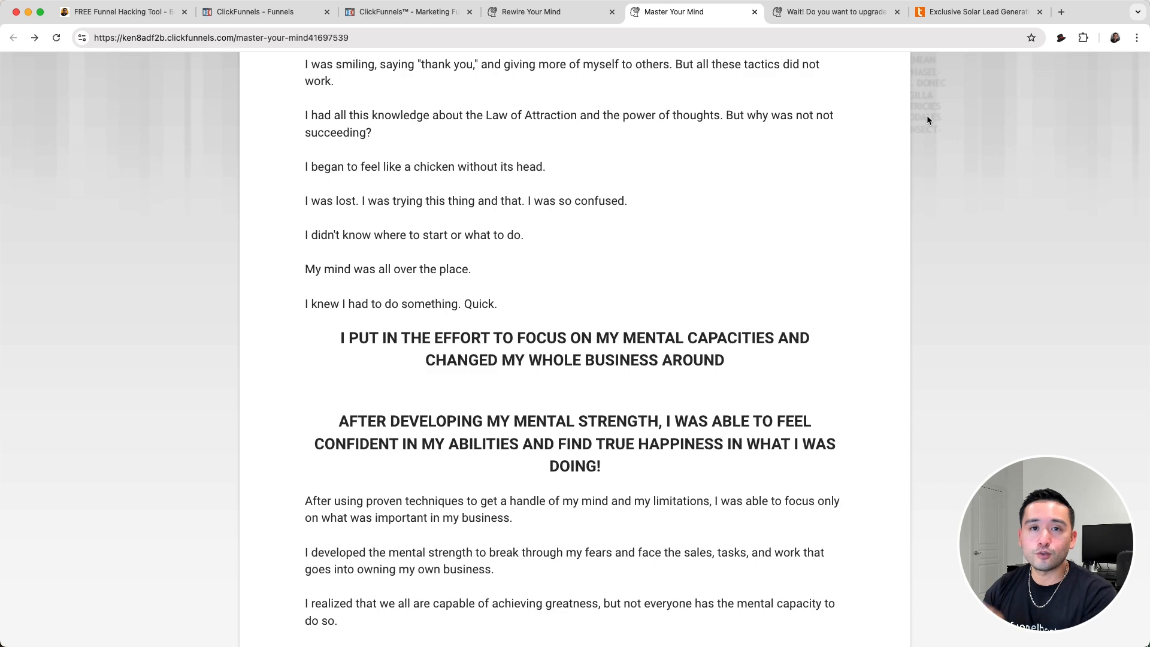
- Open the Barnum PT dashboard and look through the saved folders, screenshots and colors
click(1060, 37)
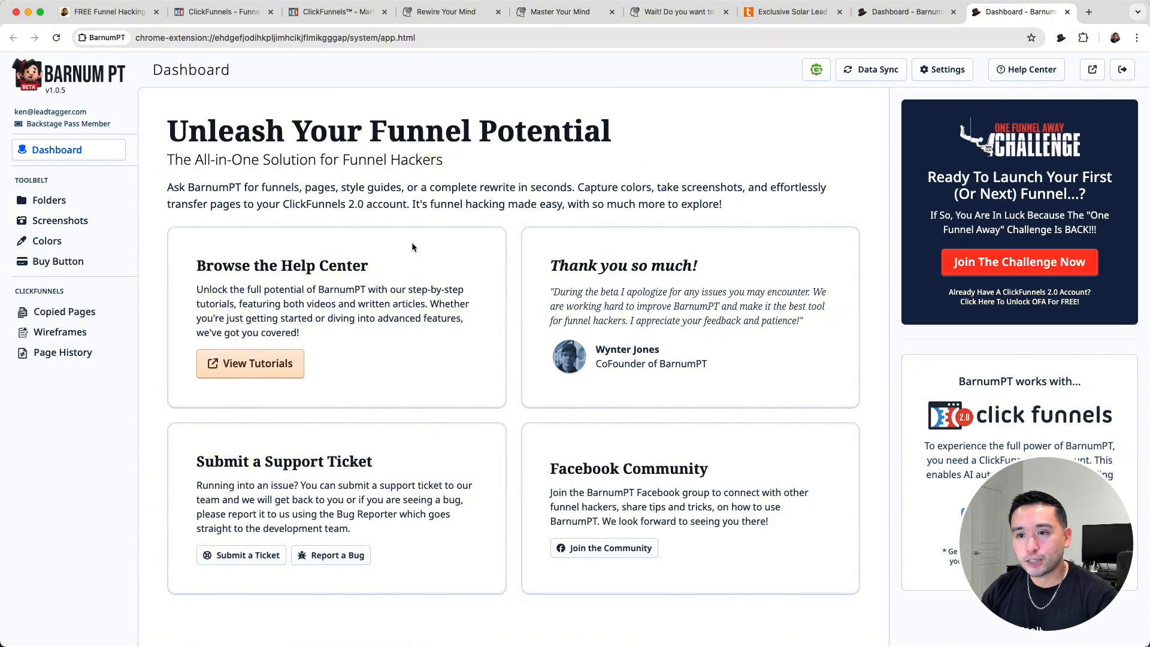
click(50, 200)
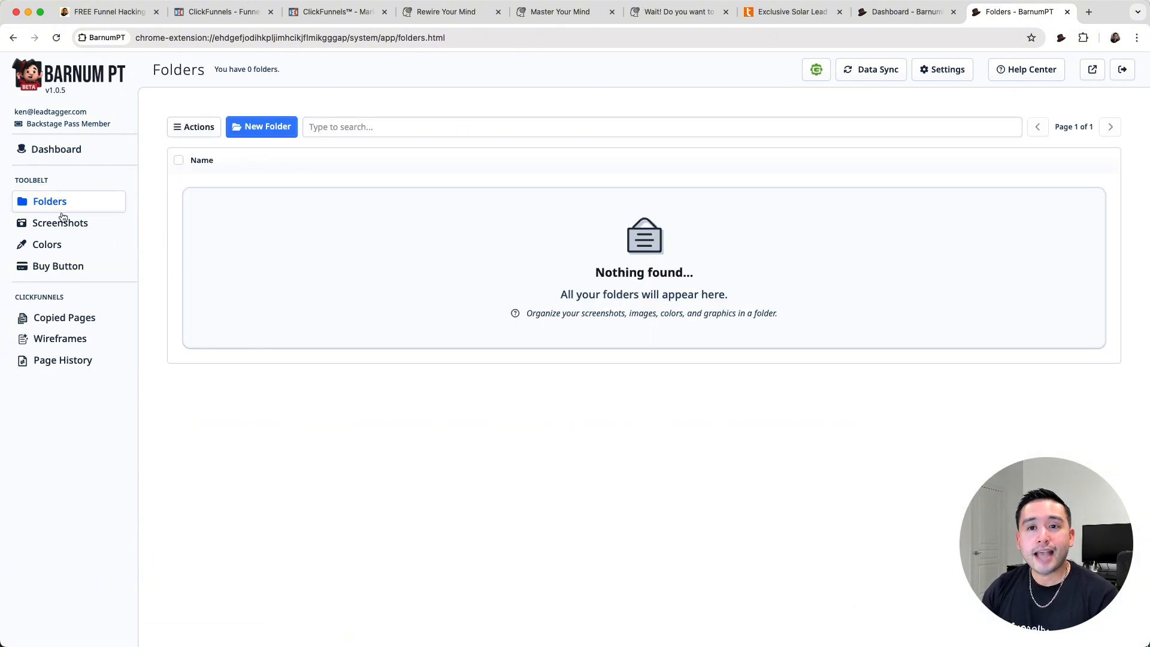
click(78, 223)
mouse_move(226, 184)
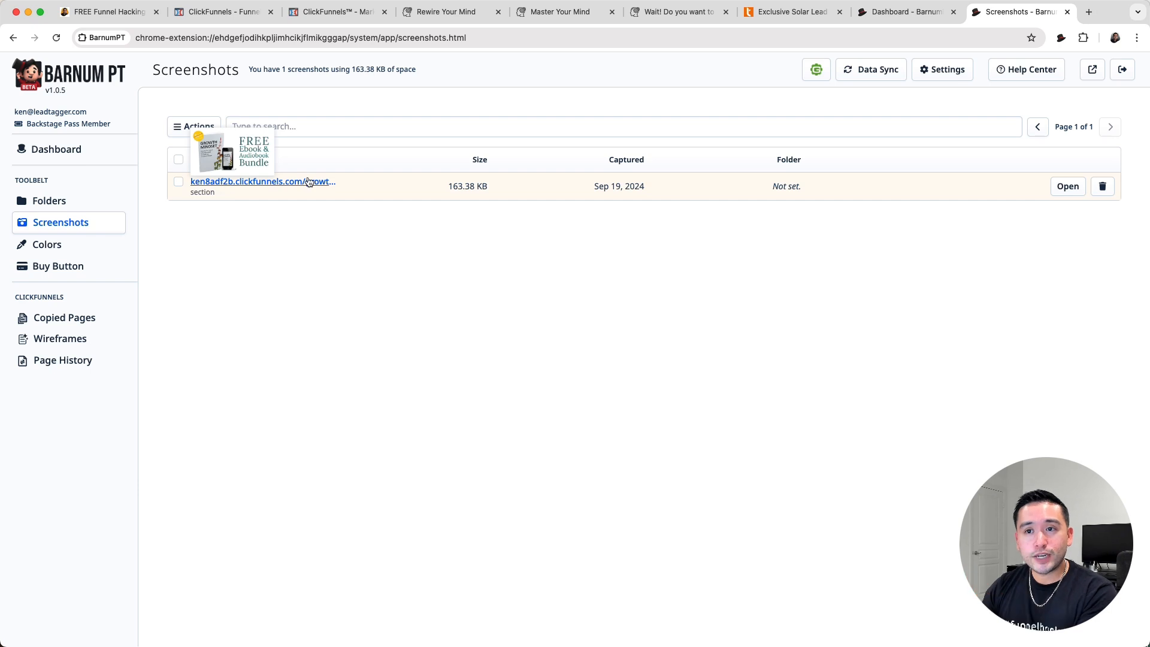
click(47, 243)
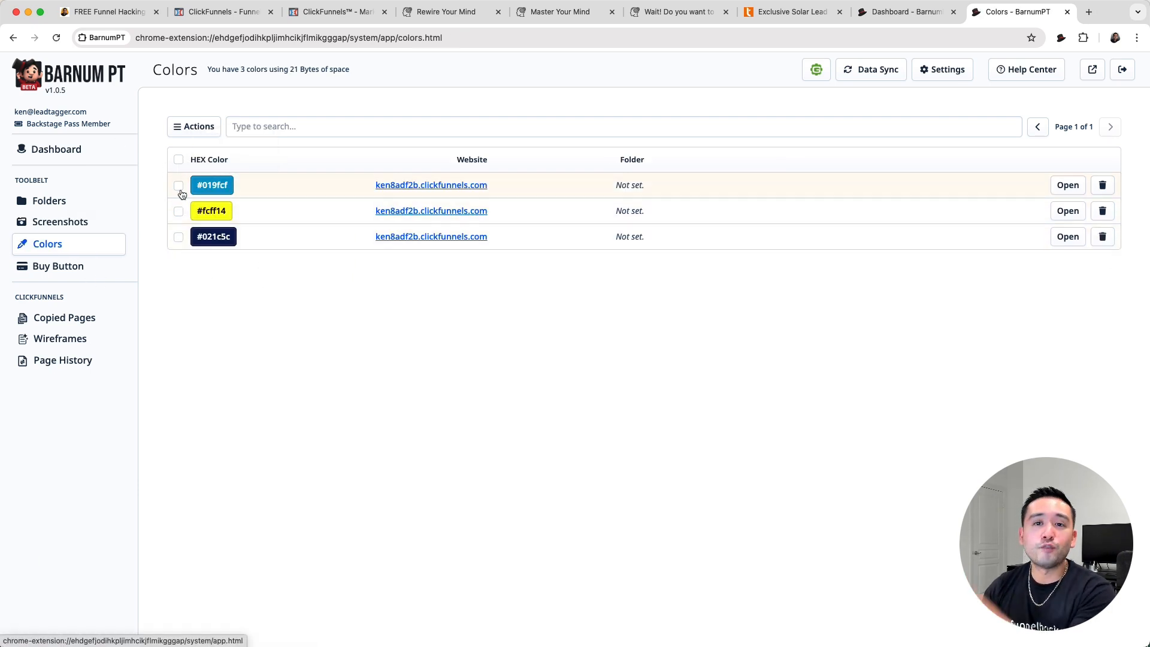
- Open the Buy Button graphic editor and view the canvas options available for the button graphic
click(51, 267)
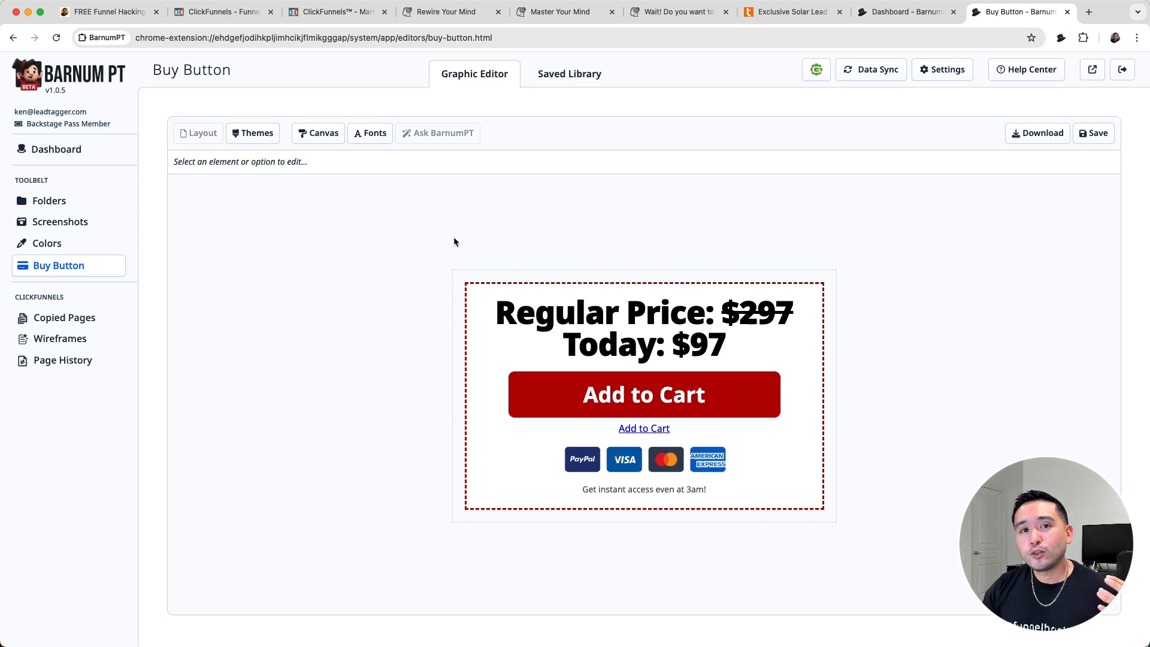
click(560, 12)
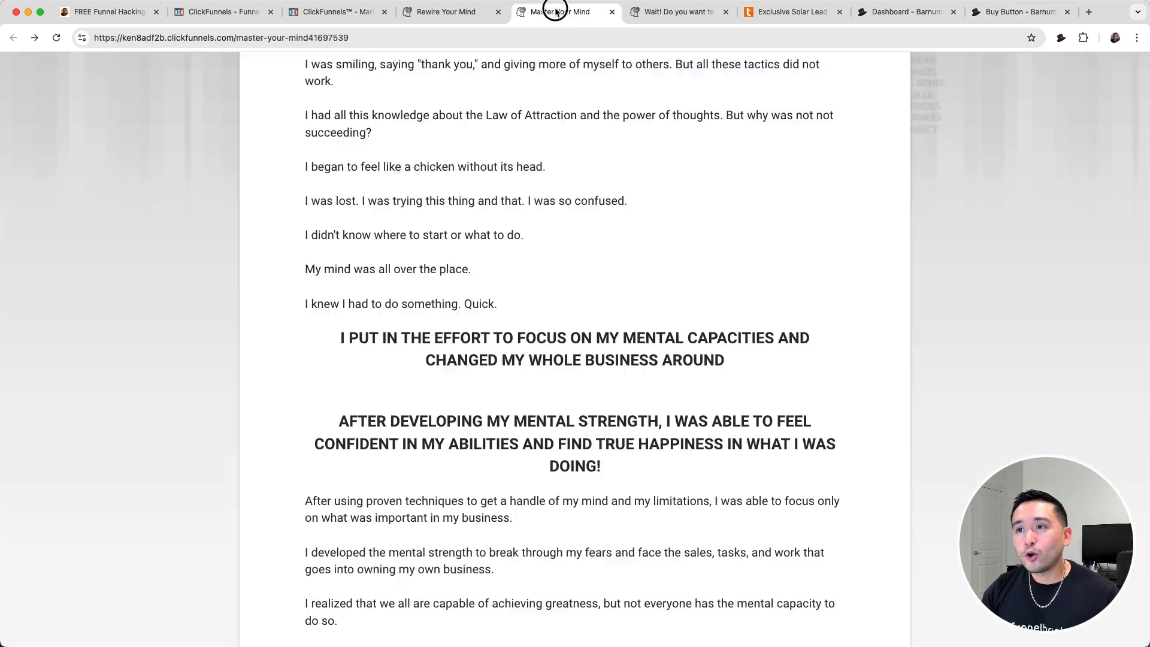
click(984, 17)
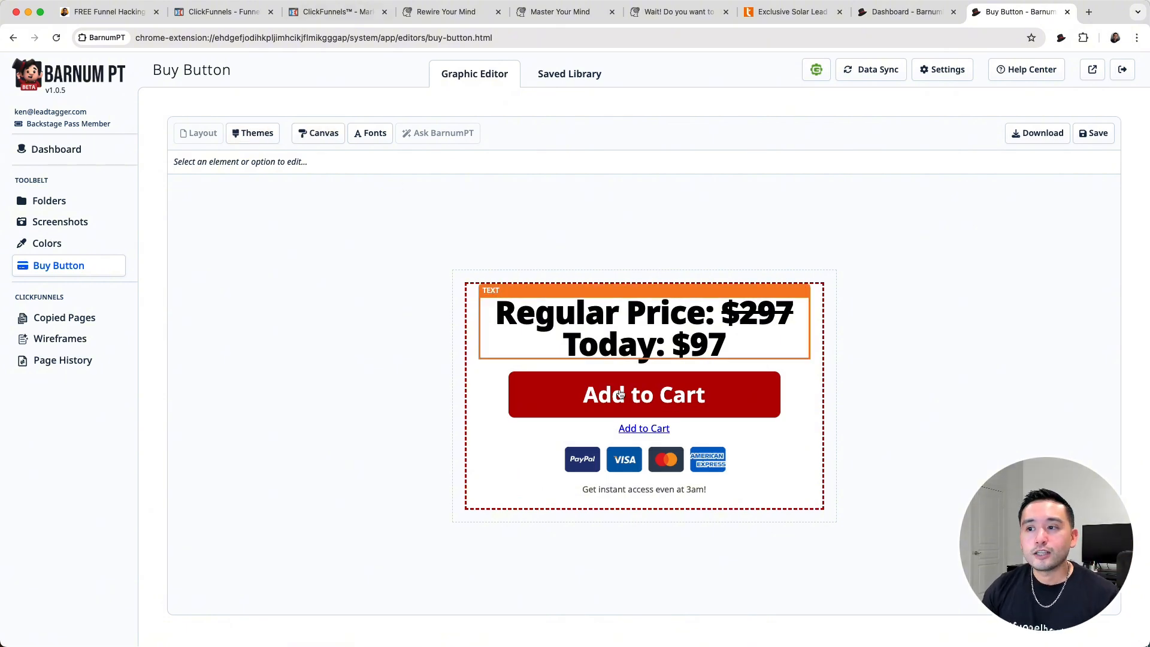
click(303, 134)
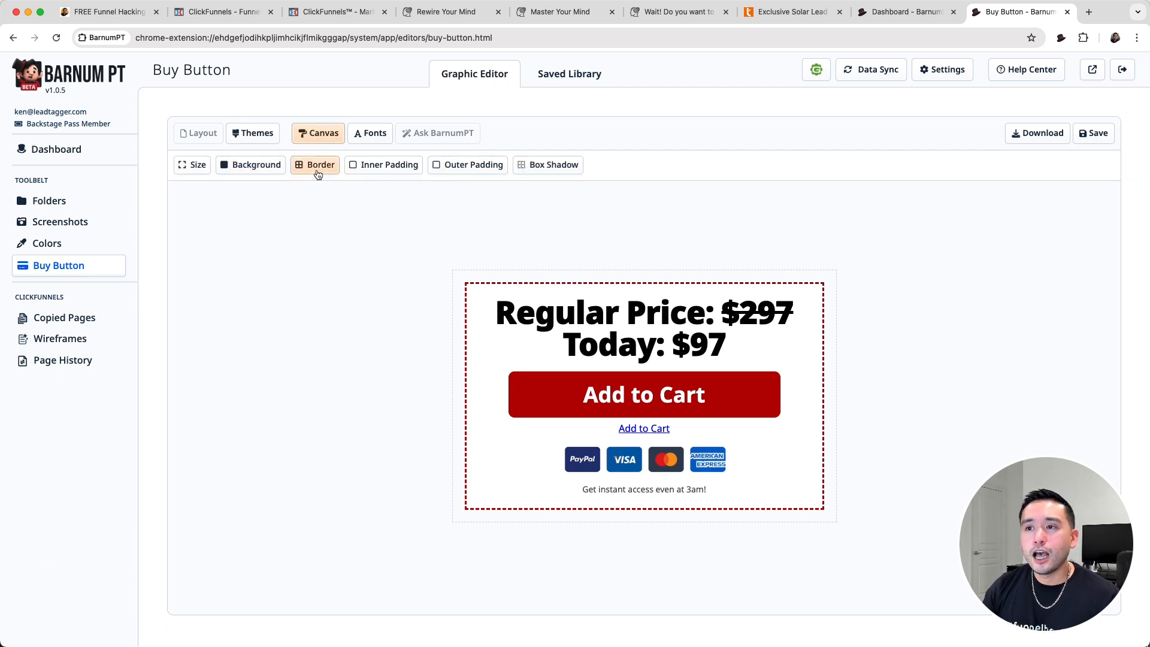
- Set the buy button graphic's primary font to Bowlby One SC
click(370, 133)
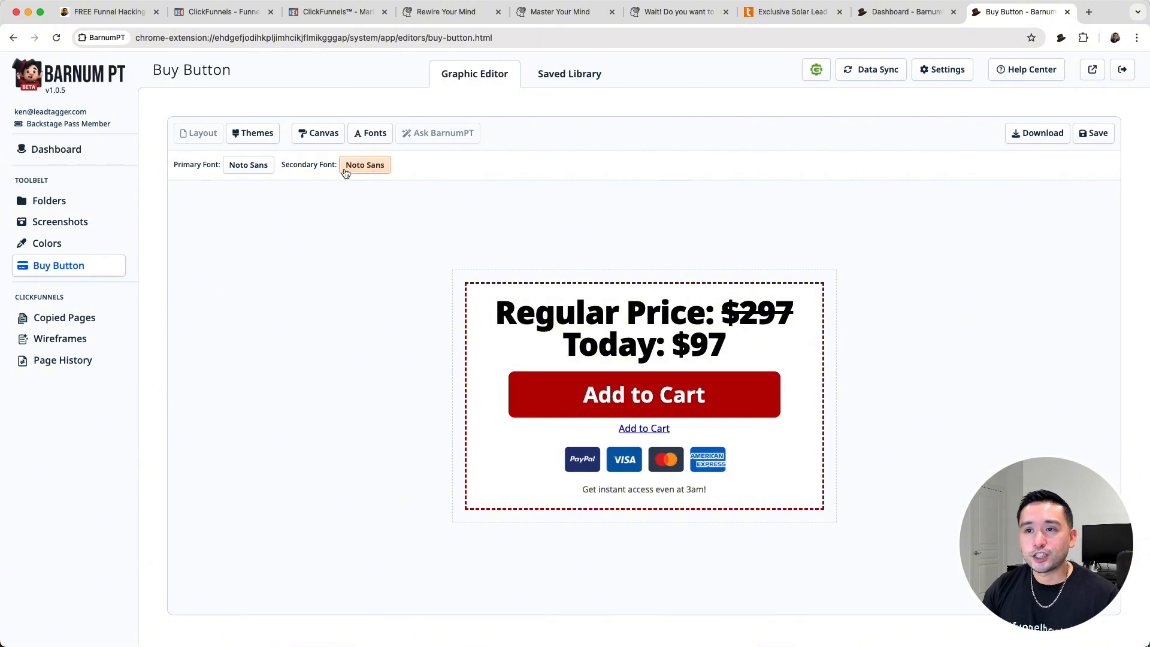
click(248, 164)
scroll(274, 316, down, 3)
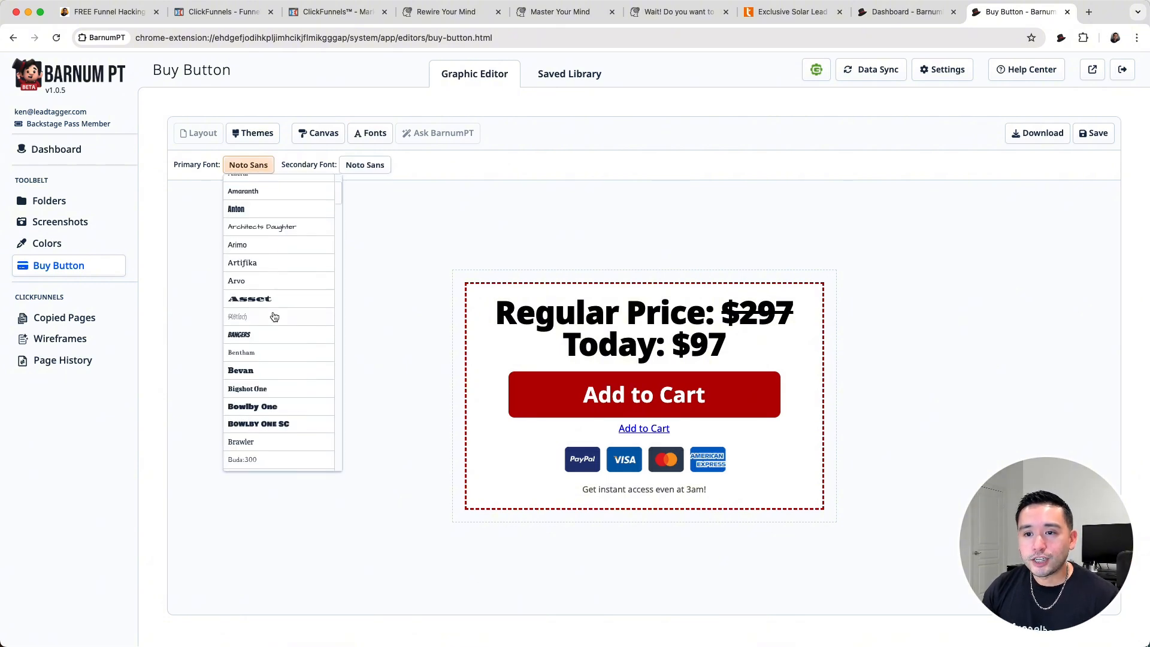
scroll(276, 370, up, 1)
click(271, 446)
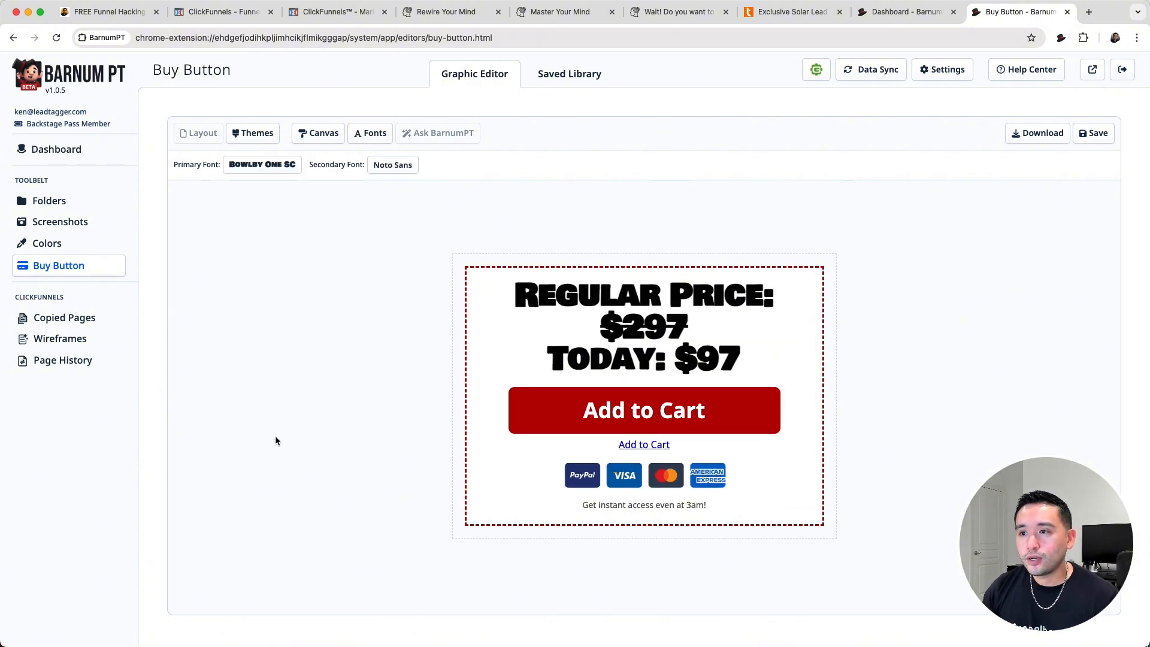
- Change the headline's regular price to $97 and today's price to $7
click(672, 297)
click(679, 324)
key(BackSpace)
key(BackSpace)
key(BackSpace)
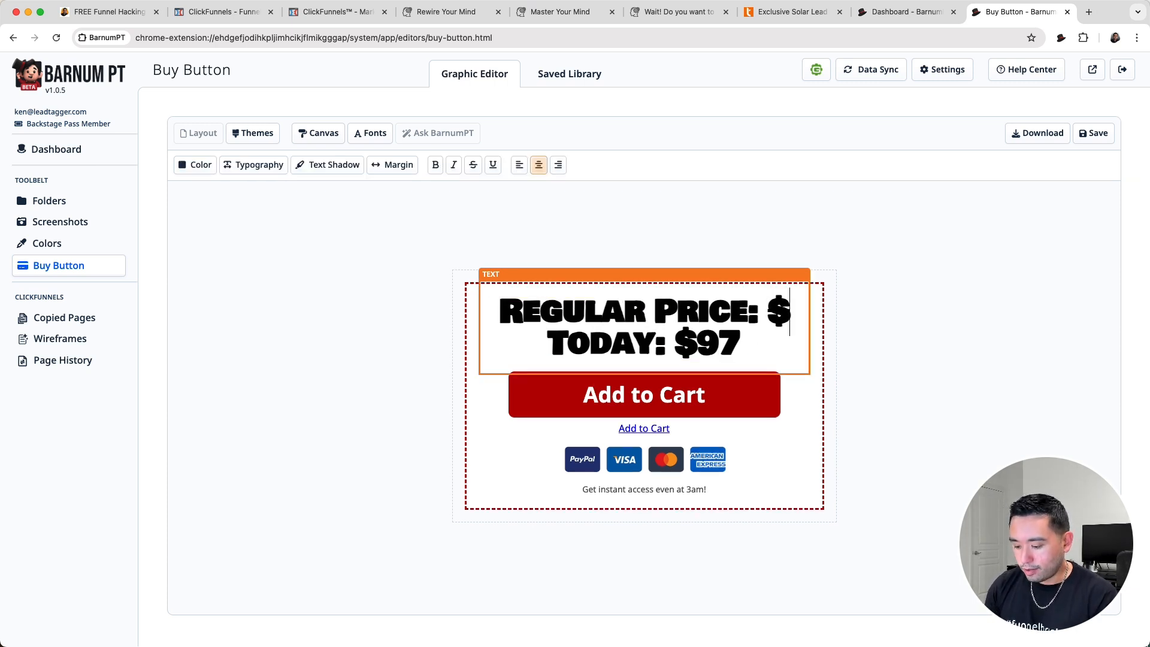
text(97)
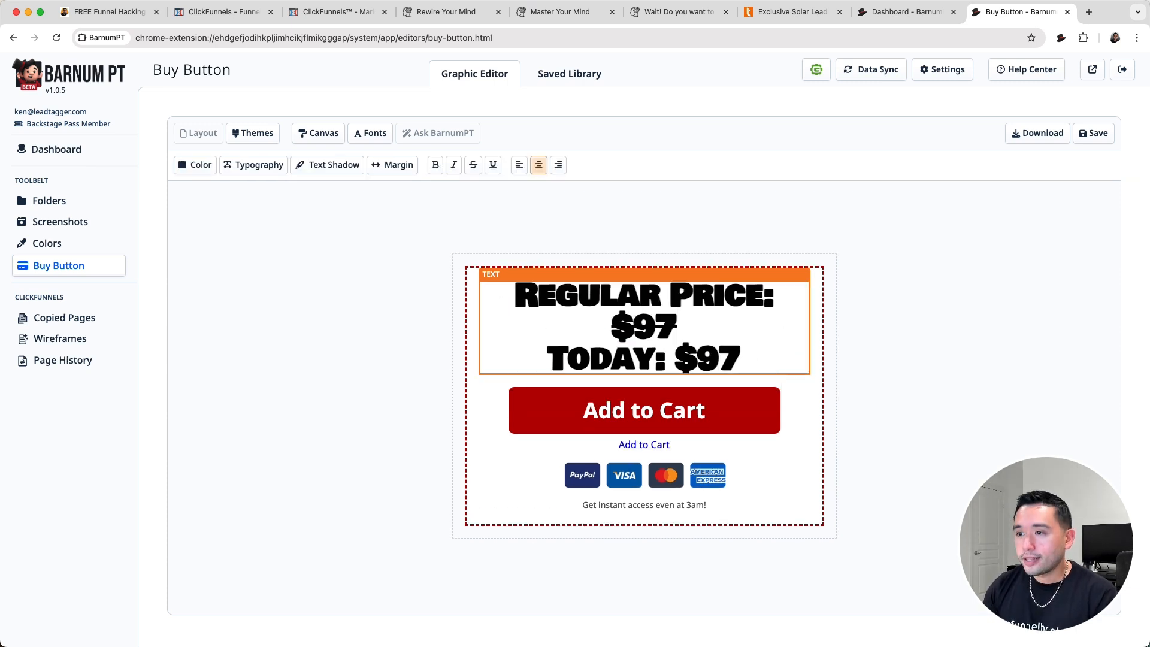
click(726, 359)
key(BackSpace)
- Recolor the price headline to blue #1965FF
click(199, 165)
click(212, 202)
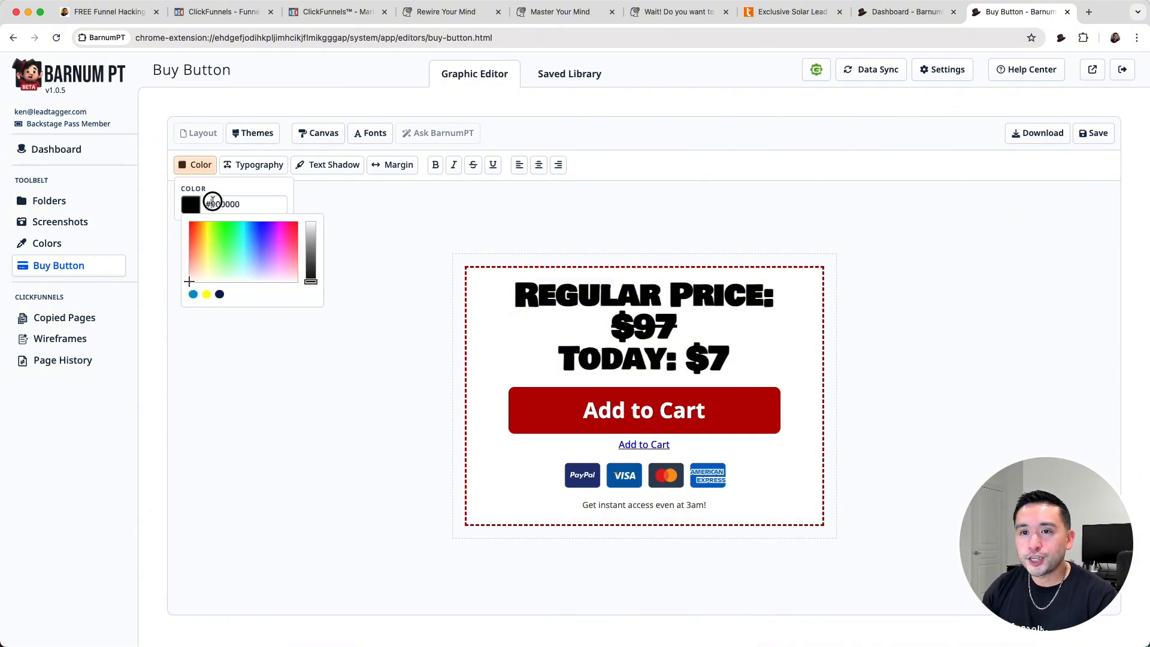
click(252, 227)
click(388, 203)
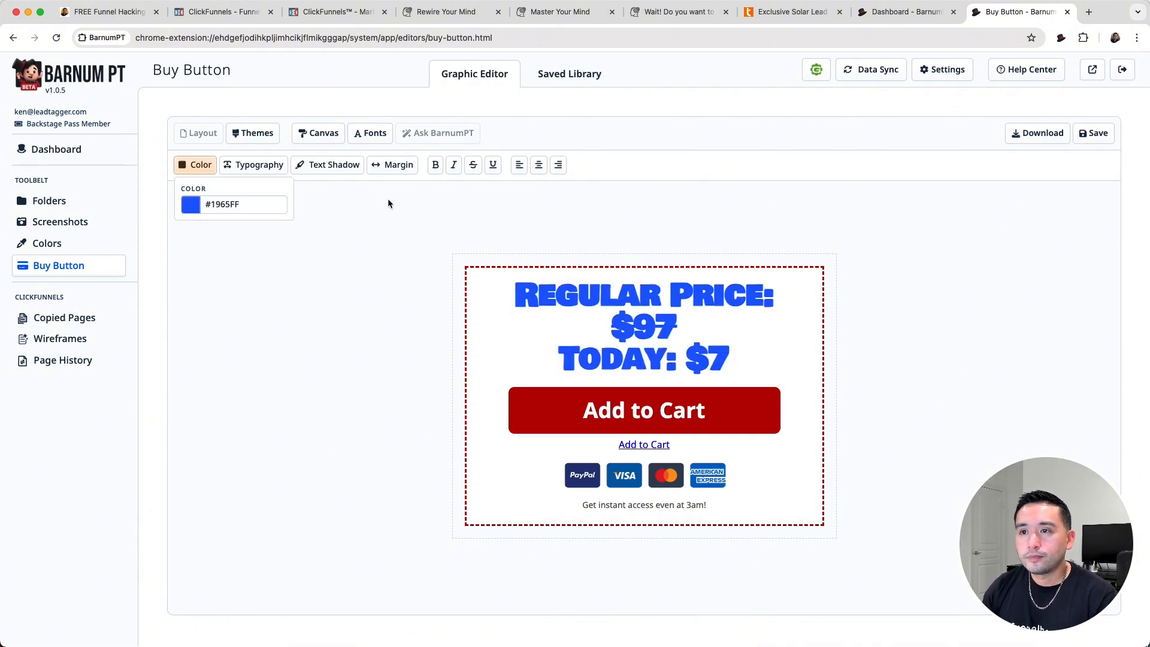
click(388, 204)
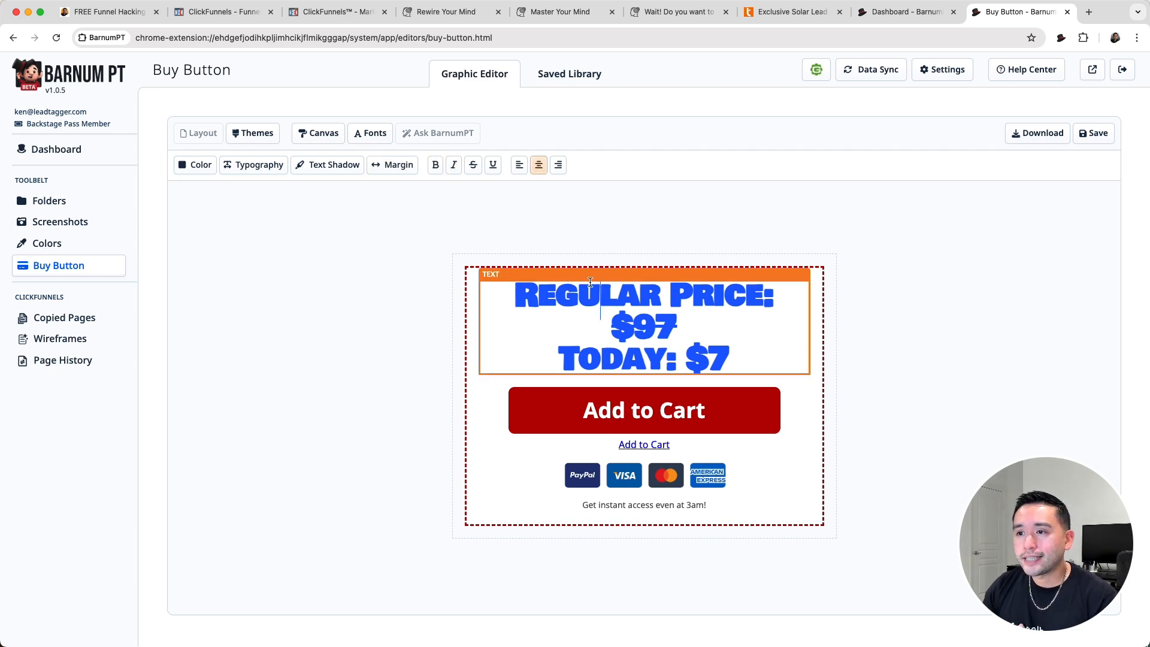
- Try italic formatting on the headline's regular price text and deselect the text
drag(515, 287, 686, 335)
click(454, 166)
click(454, 166)
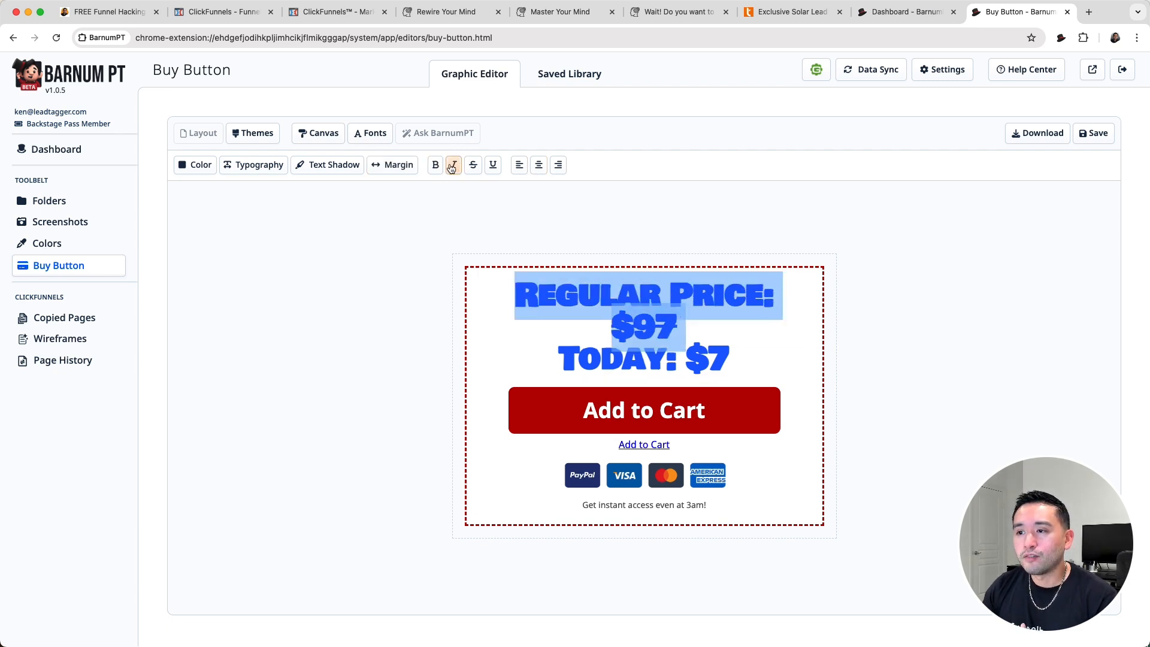
click(503, 248)
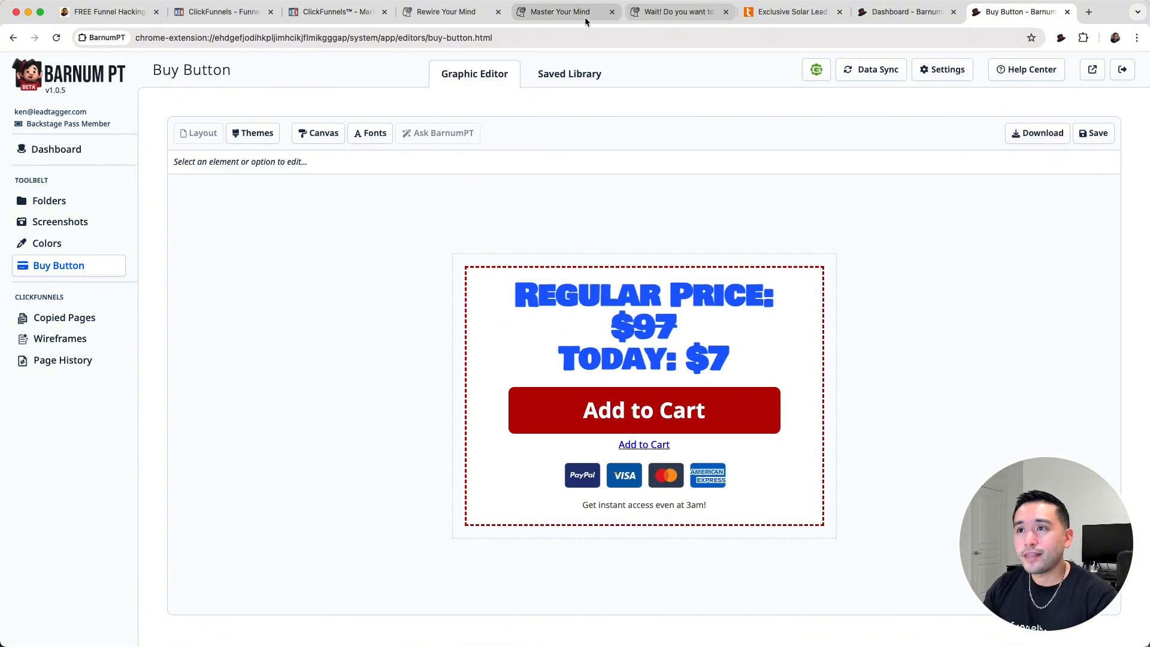
- Save the customized buy button graphic and check it in the Saved Library
click(567, 17)
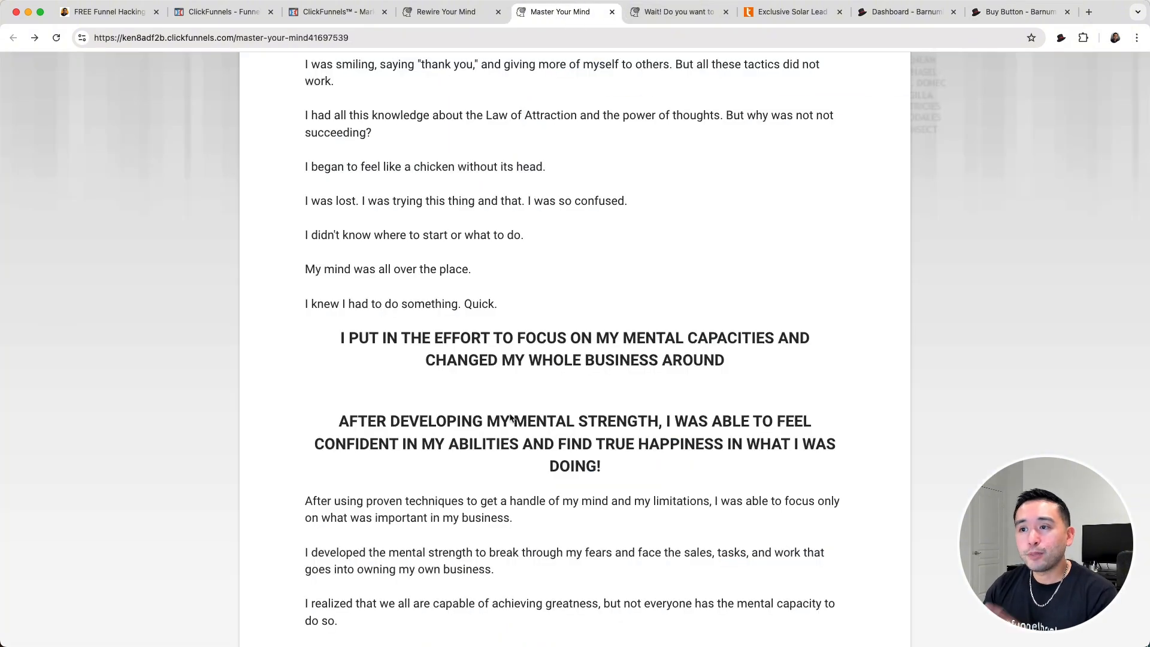
click(999, 19)
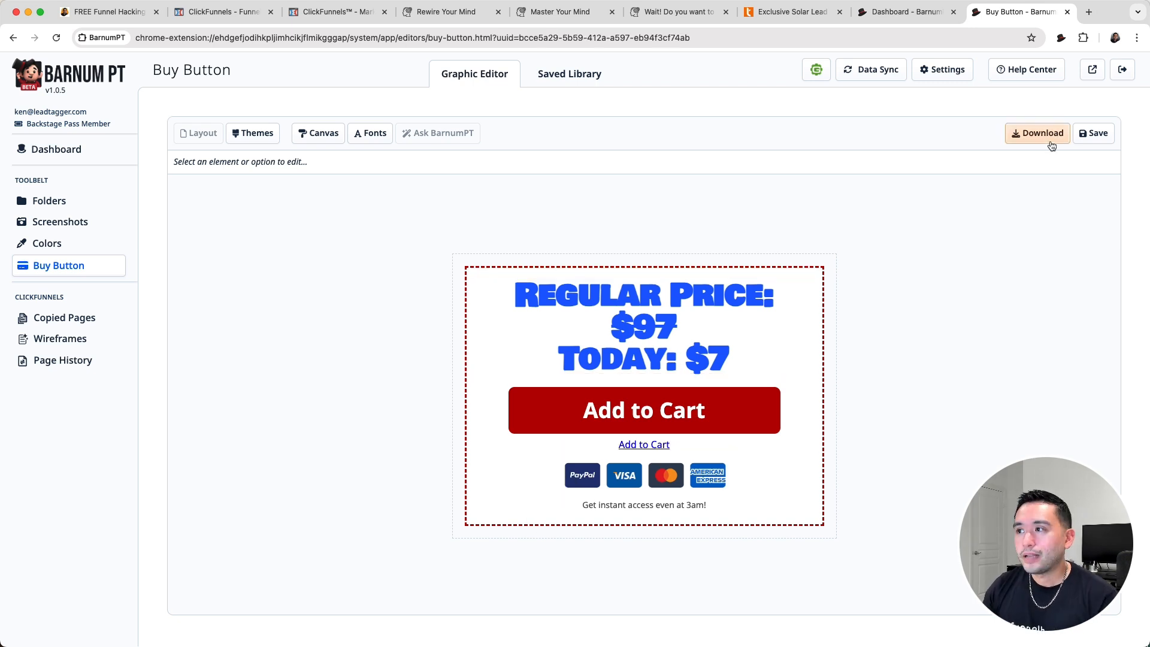
click(1095, 135)
click(578, 83)
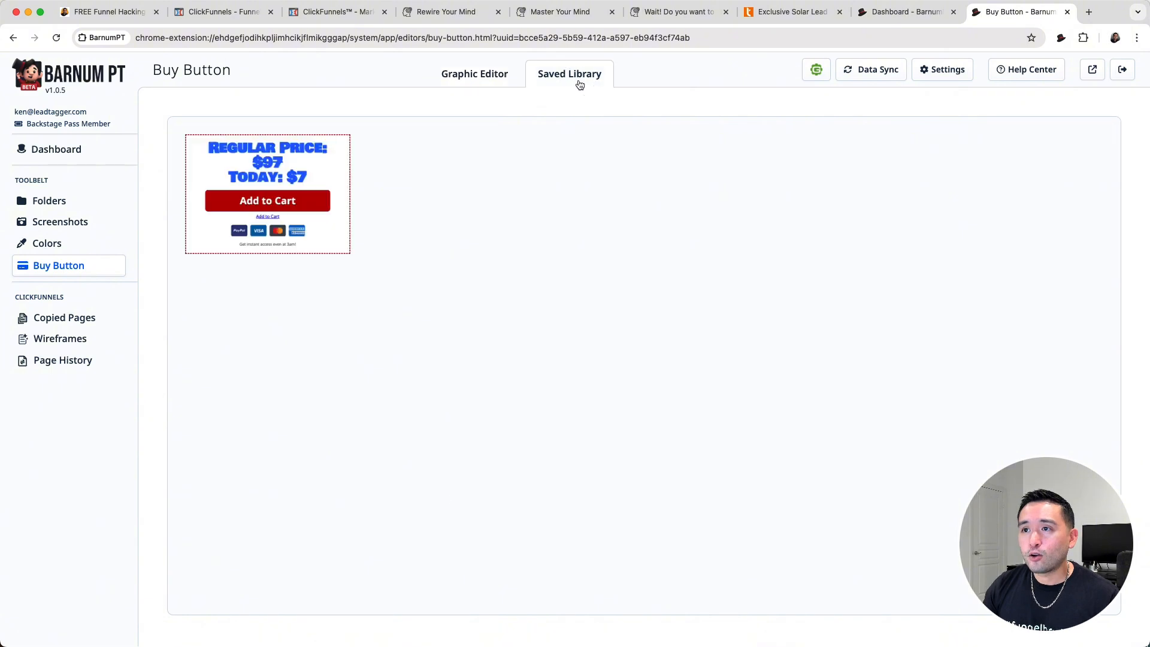
mouse_move(285, 193)
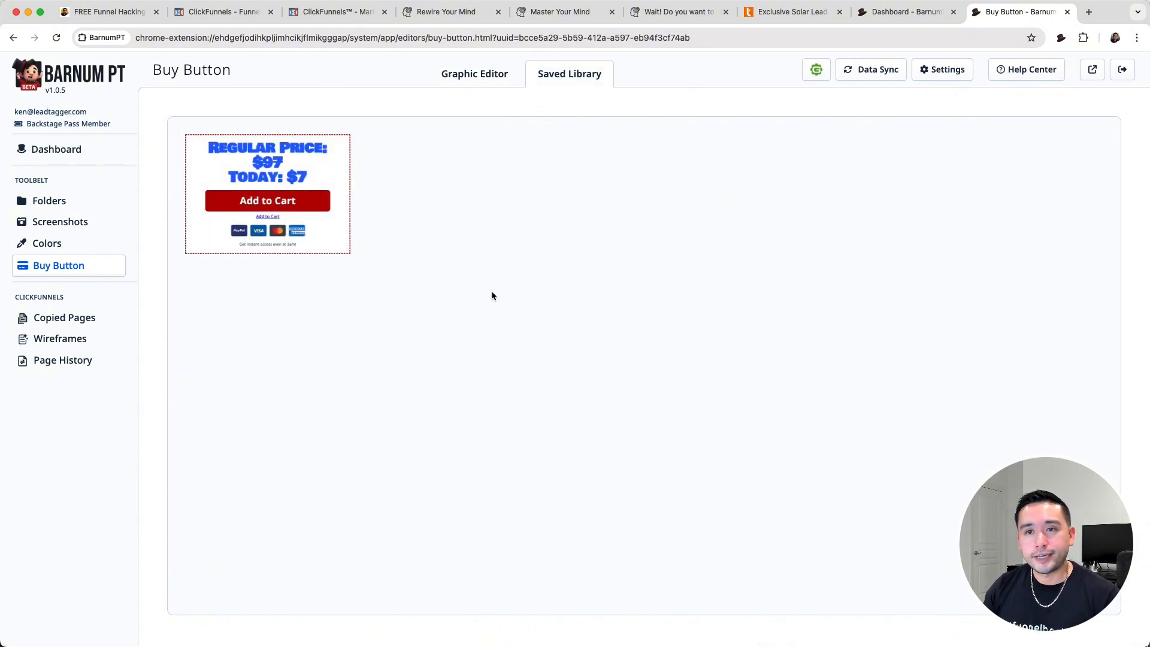
- Look through the copied pages, wireframes and page history lists, ending on the copied pages
click(83, 321)
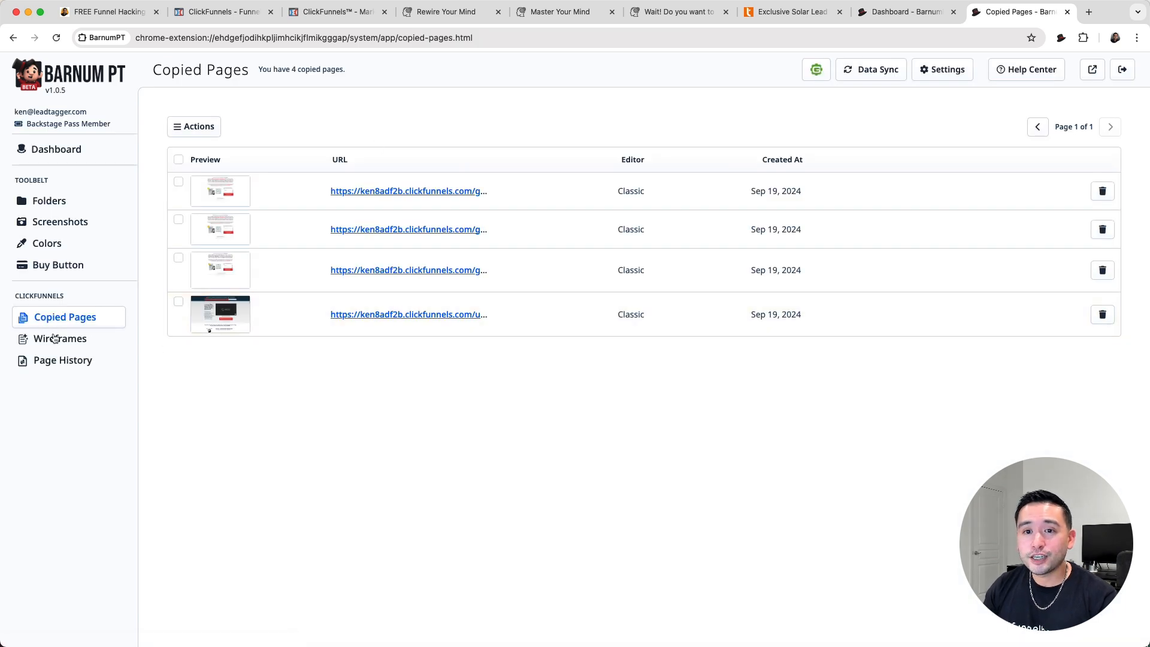
click(55, 338)
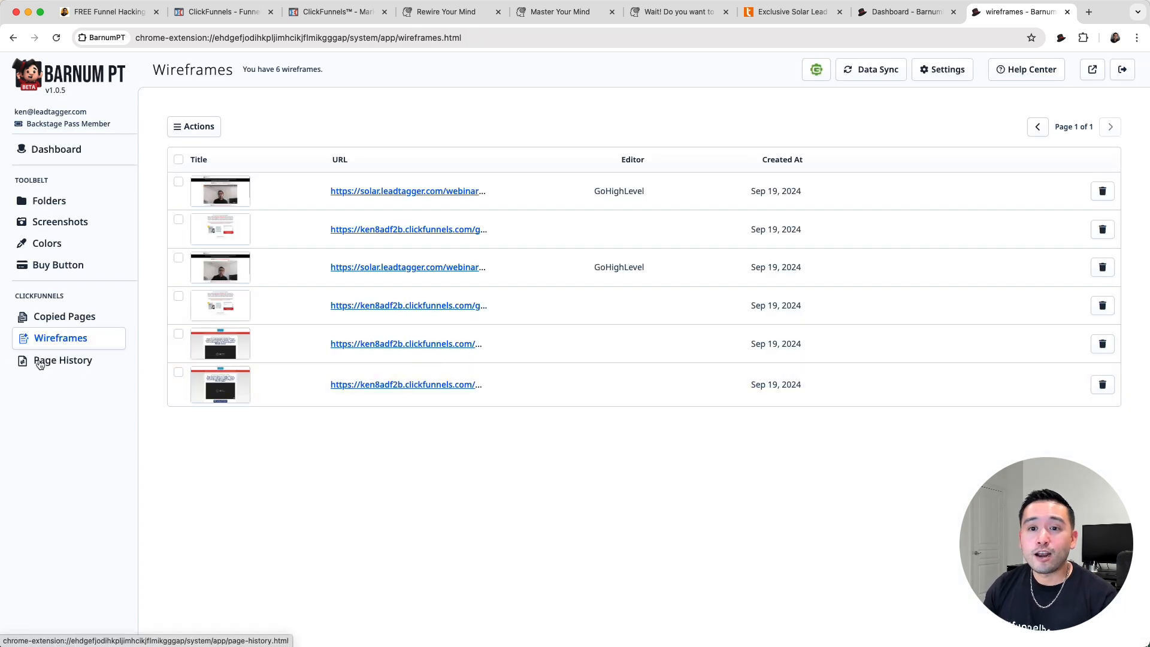
click(75, 361)
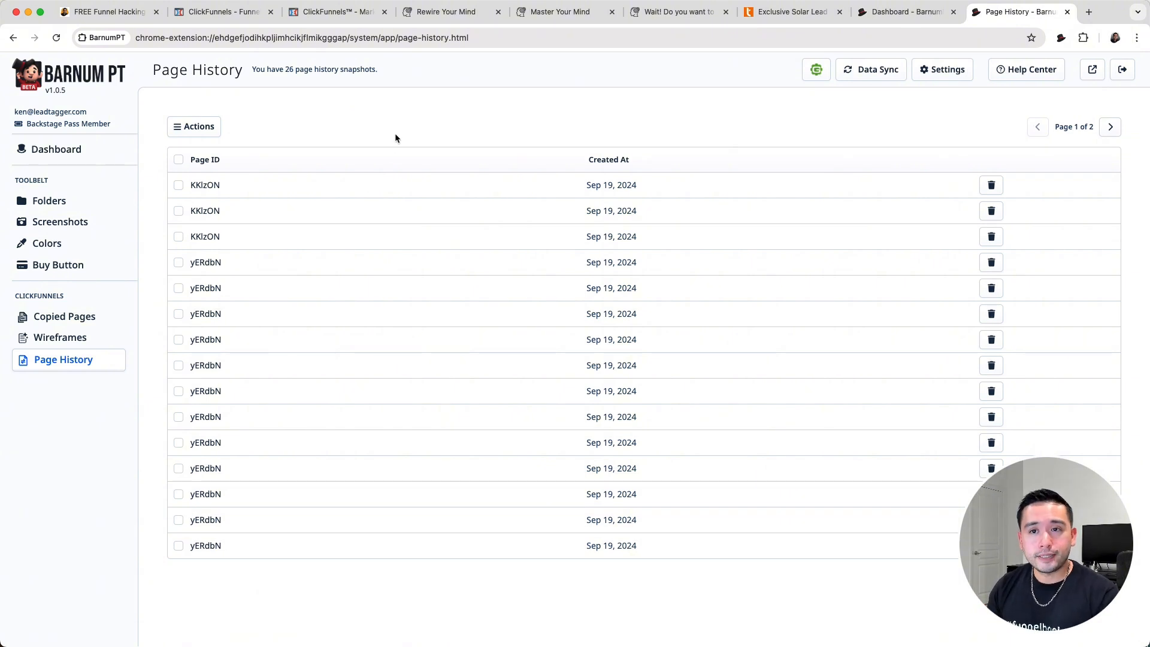
click(76, 334)
click(74, 317)
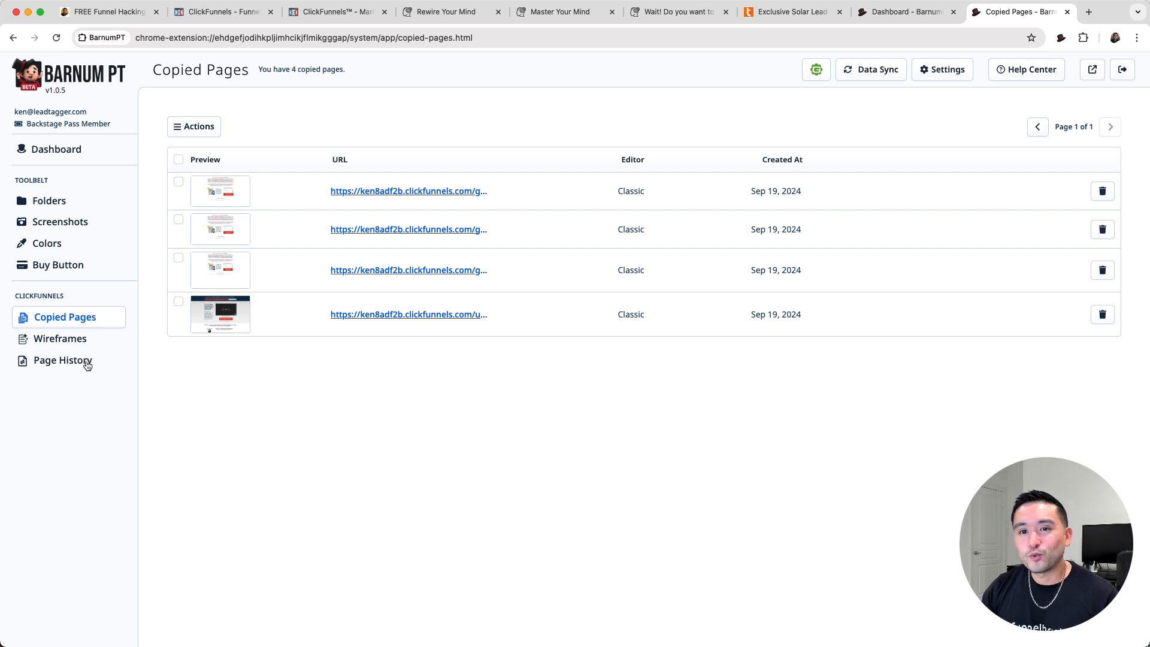
- Review the Barnum PT settings for the OpenAI API key, Sketchpad, screenshots and colors
click(948, 70)
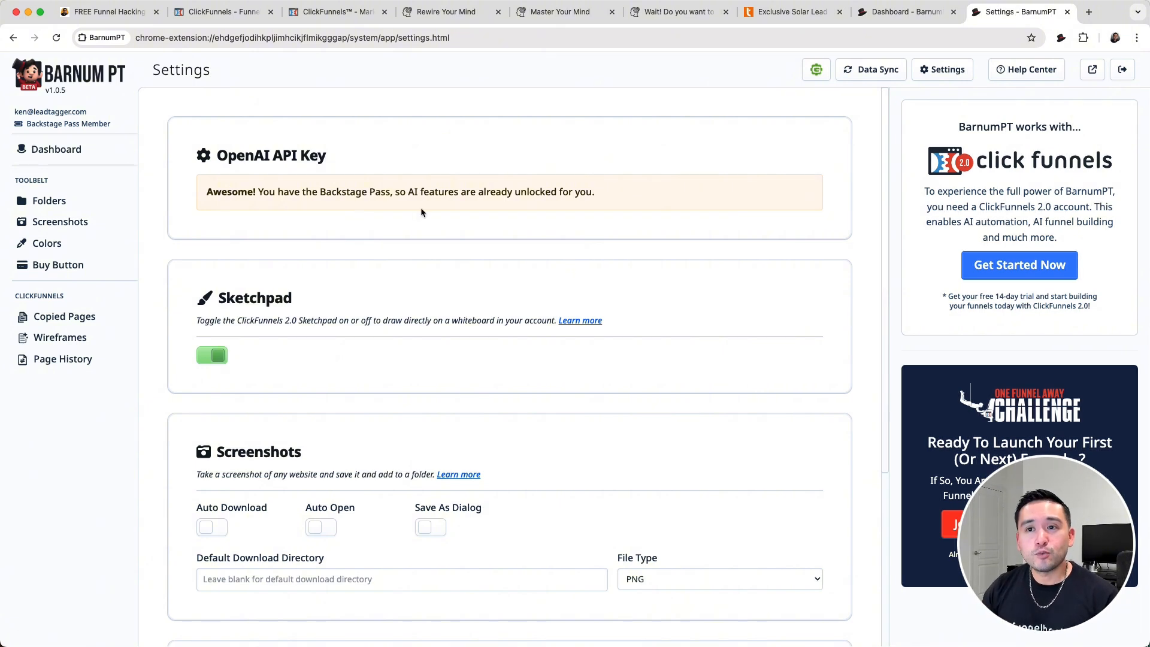
drag(219, 155, 347, 154)
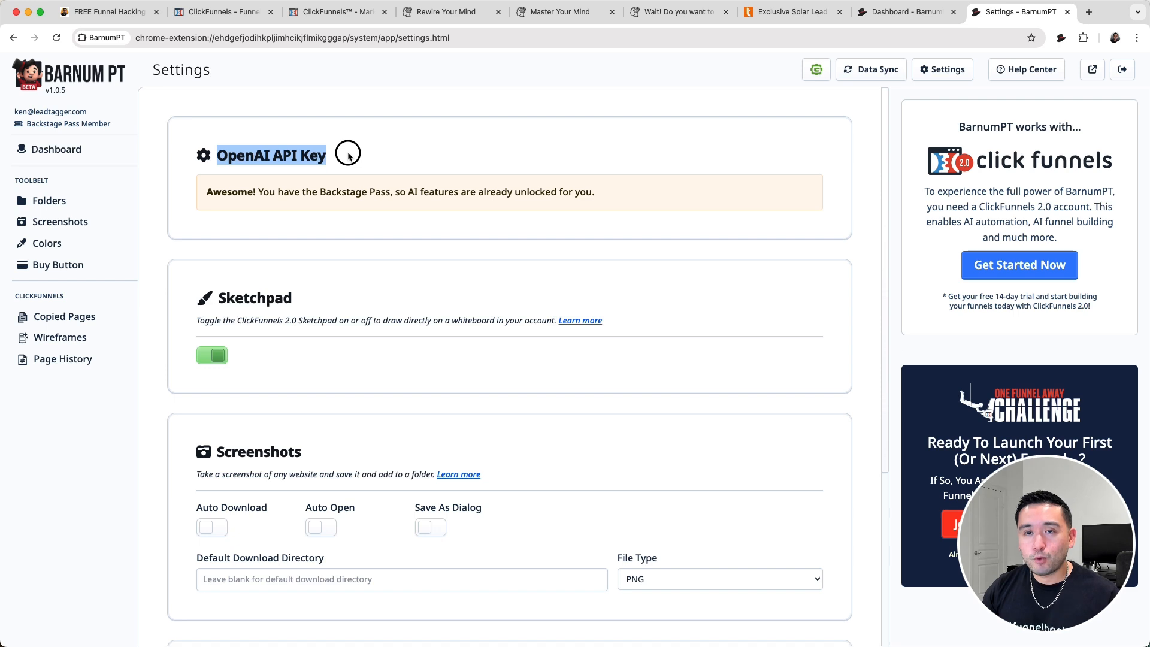
drag(205, 192, 632, 187)
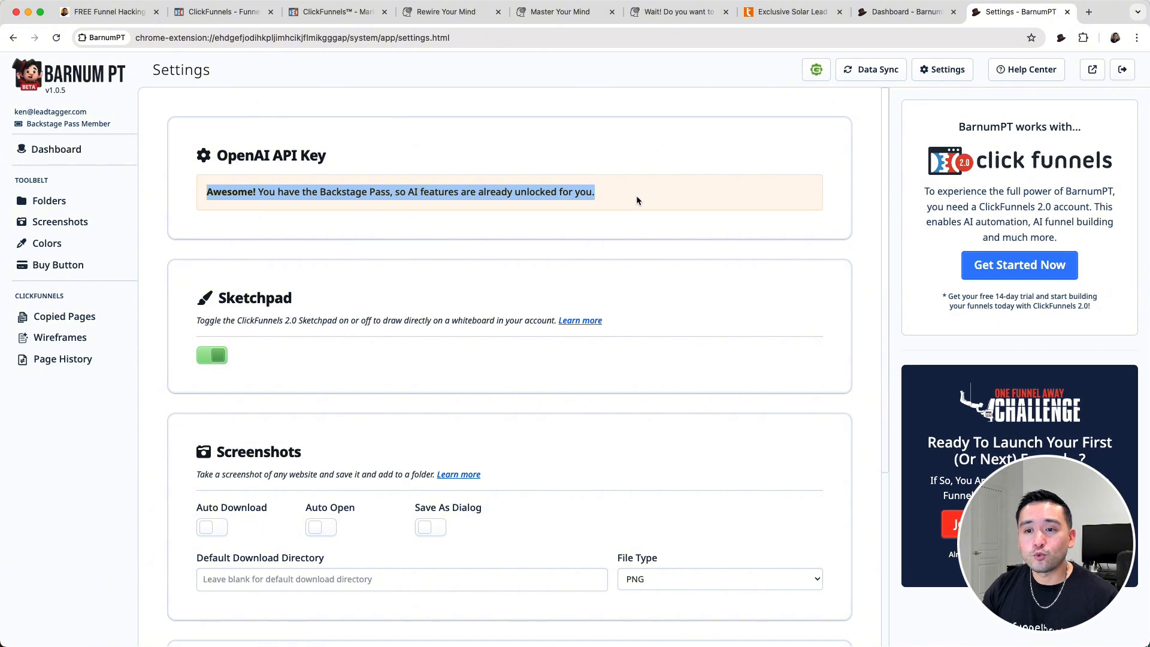
scroll(636, 195, down, 3)
scroll(549, 205, down, 4)
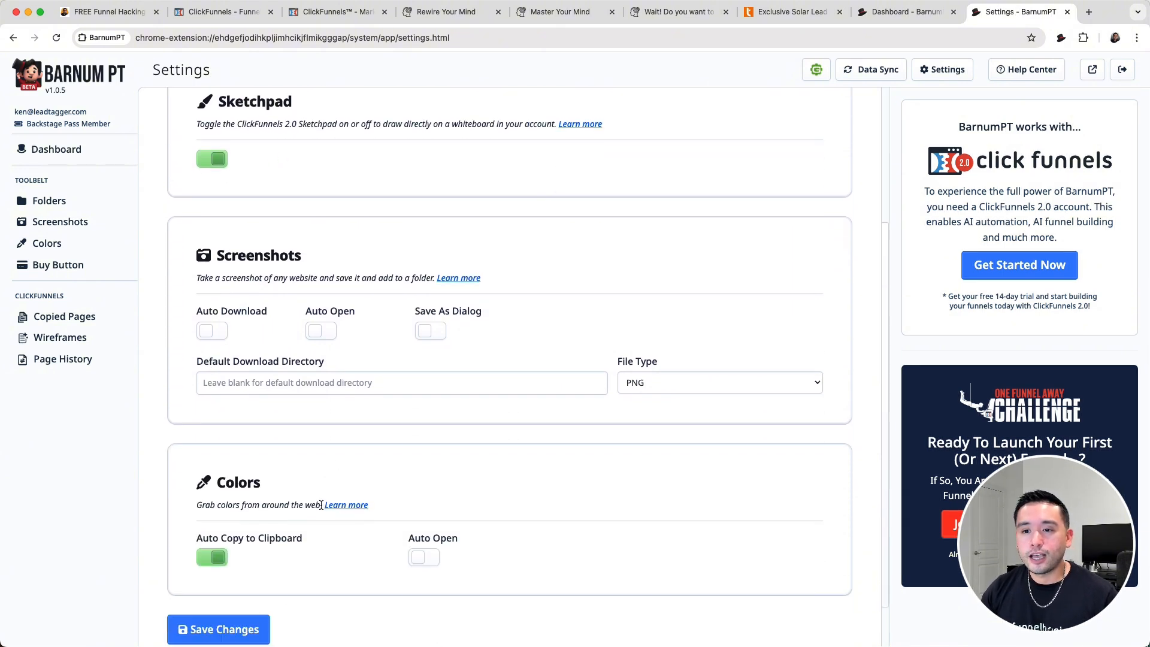
scroll(323, 505, up, 7)
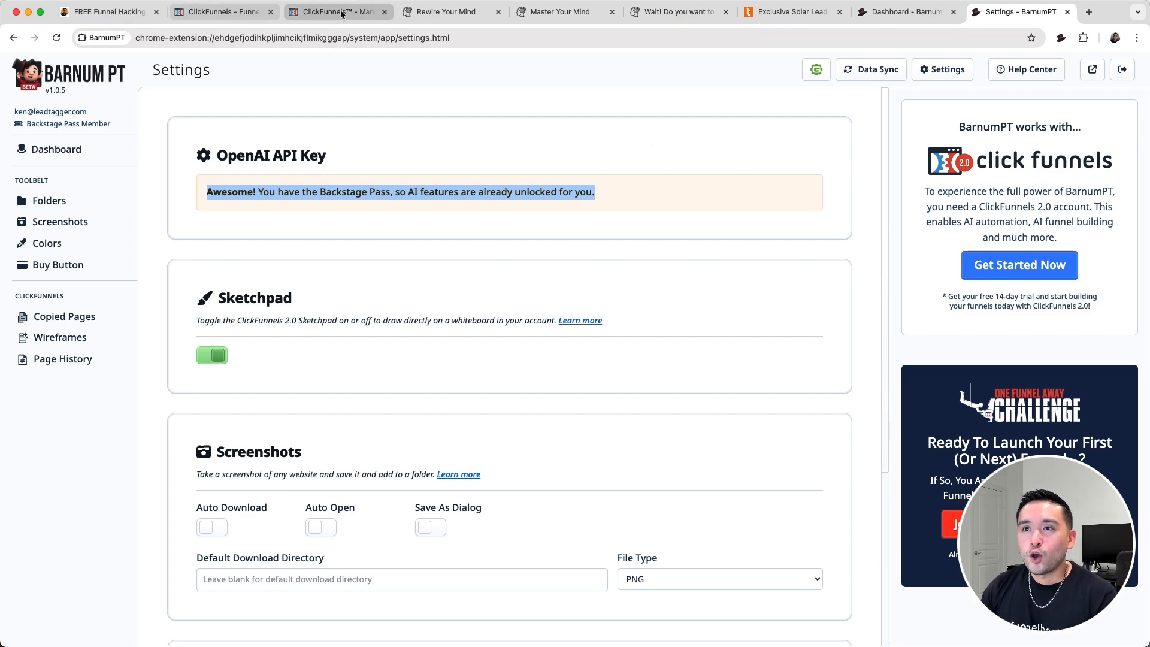
- In the AI Optin Funnel's Page 1 editor, have Barnum PT rewrite the page using the prompt "translate the text to spanish"
click(315, 12)
click(238, 13)
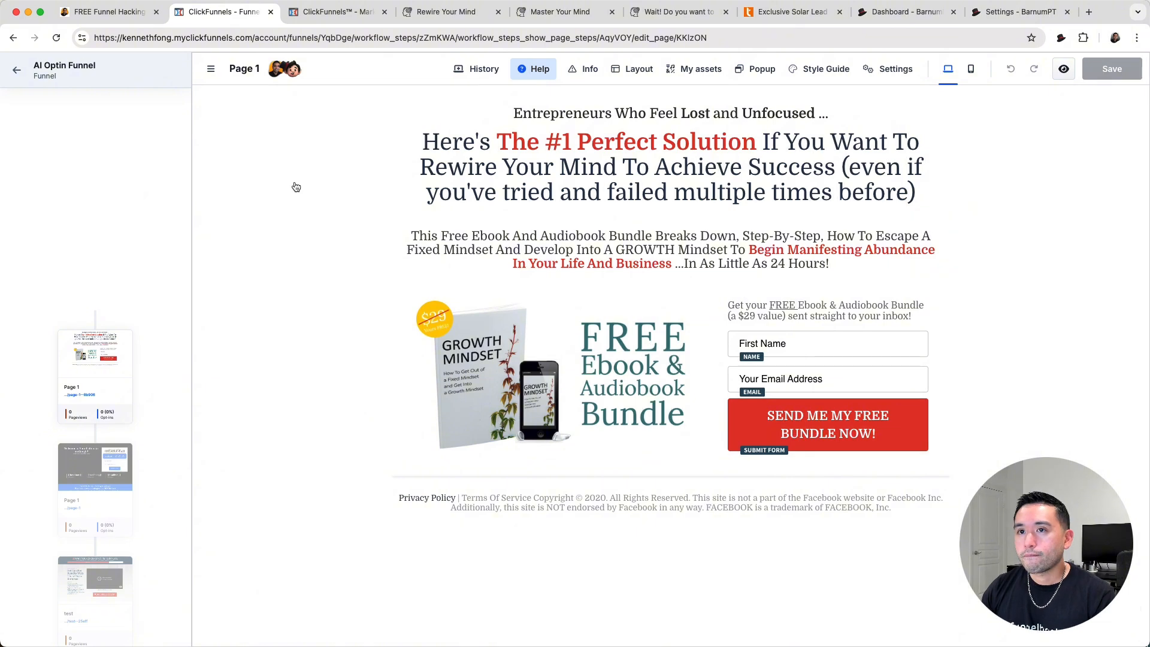
click(295, 75)
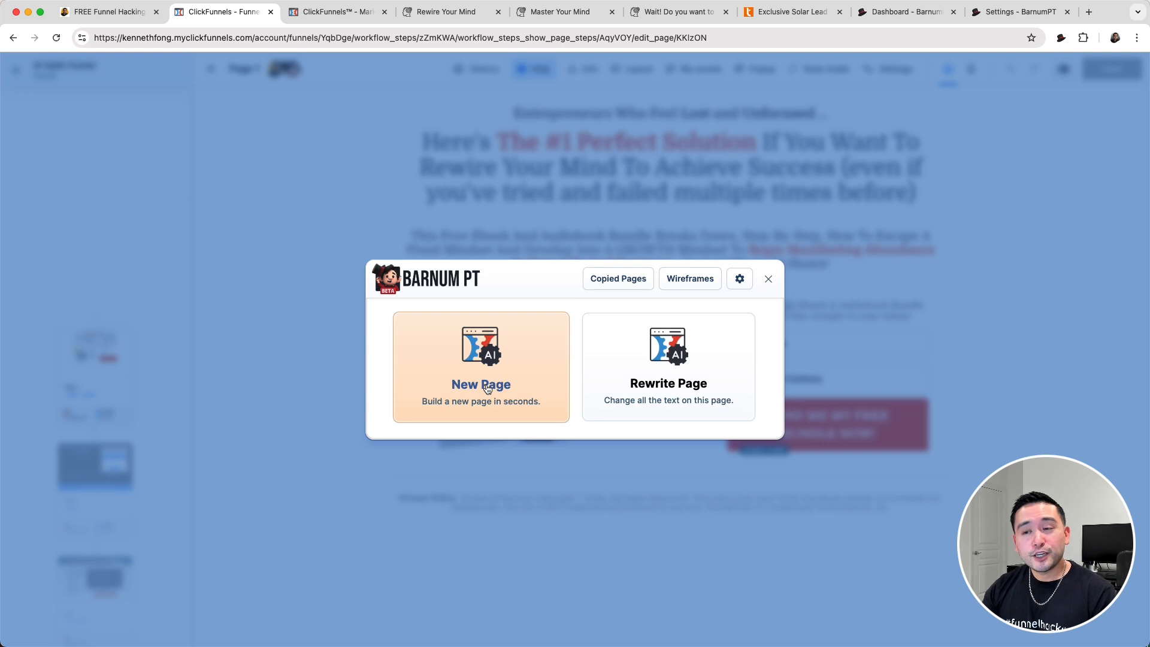
click(681, 386)
click(622, 339)
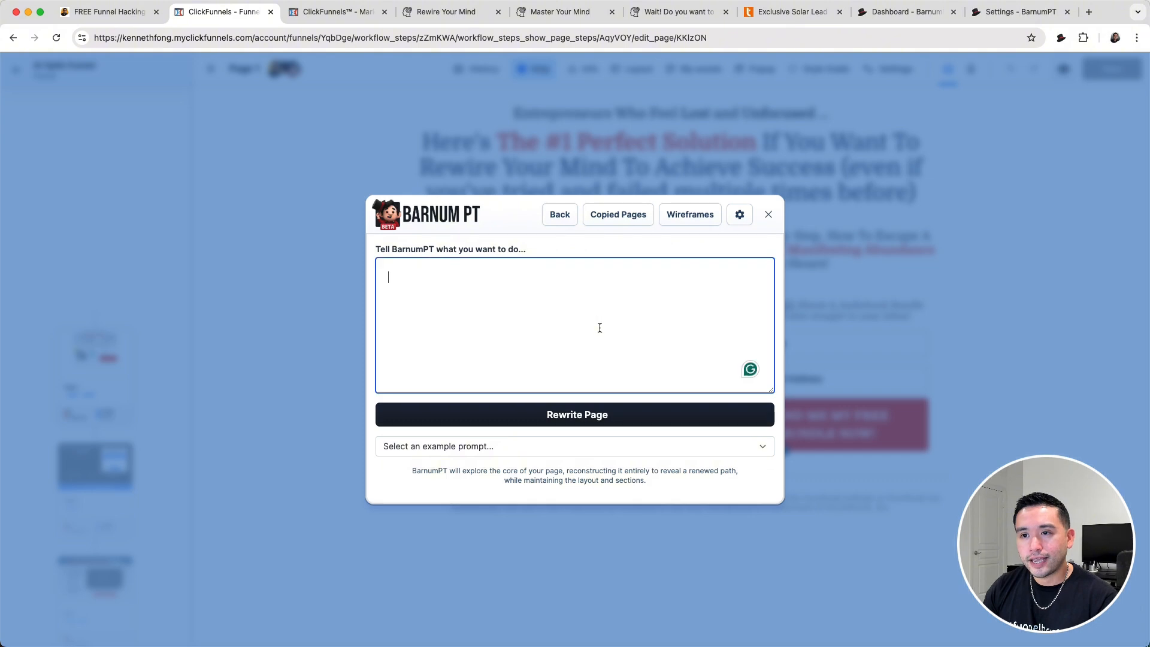
text(translate the text to spanish)
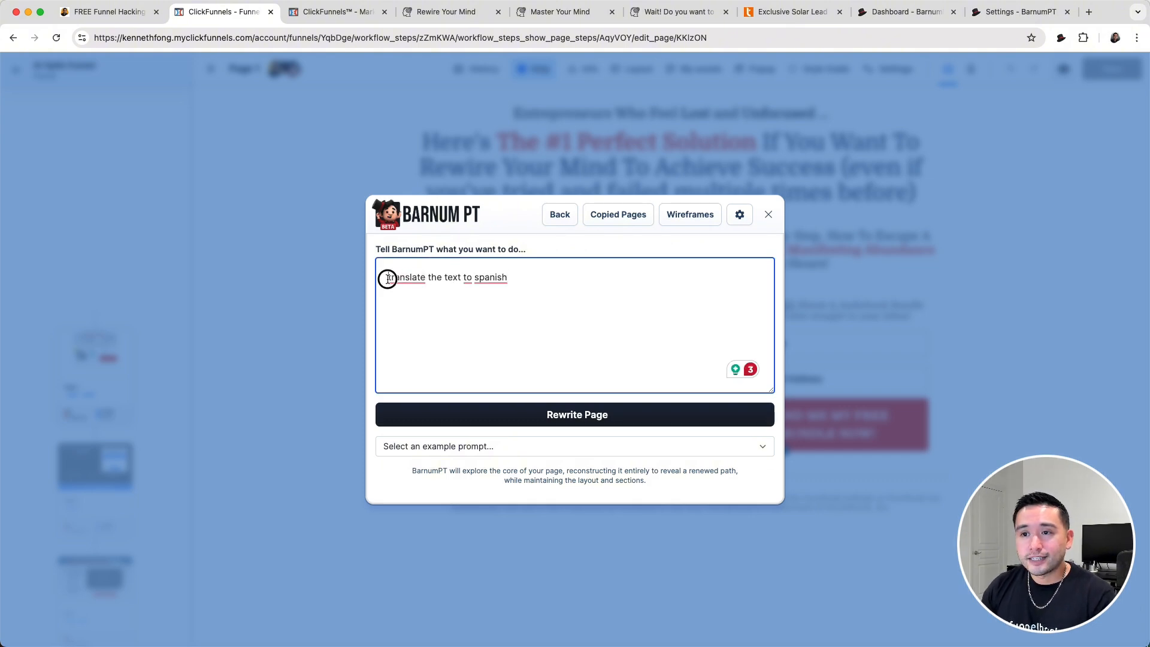
drag(385, 277, 521, 277)
click(524, 277)
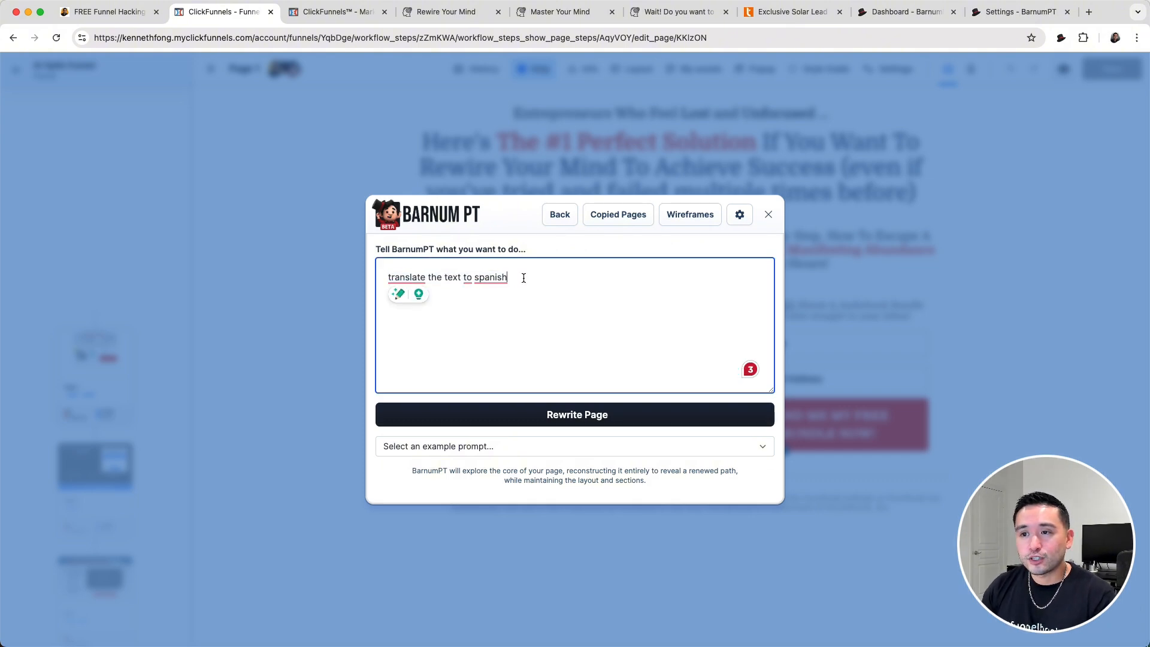
click(600, 415)
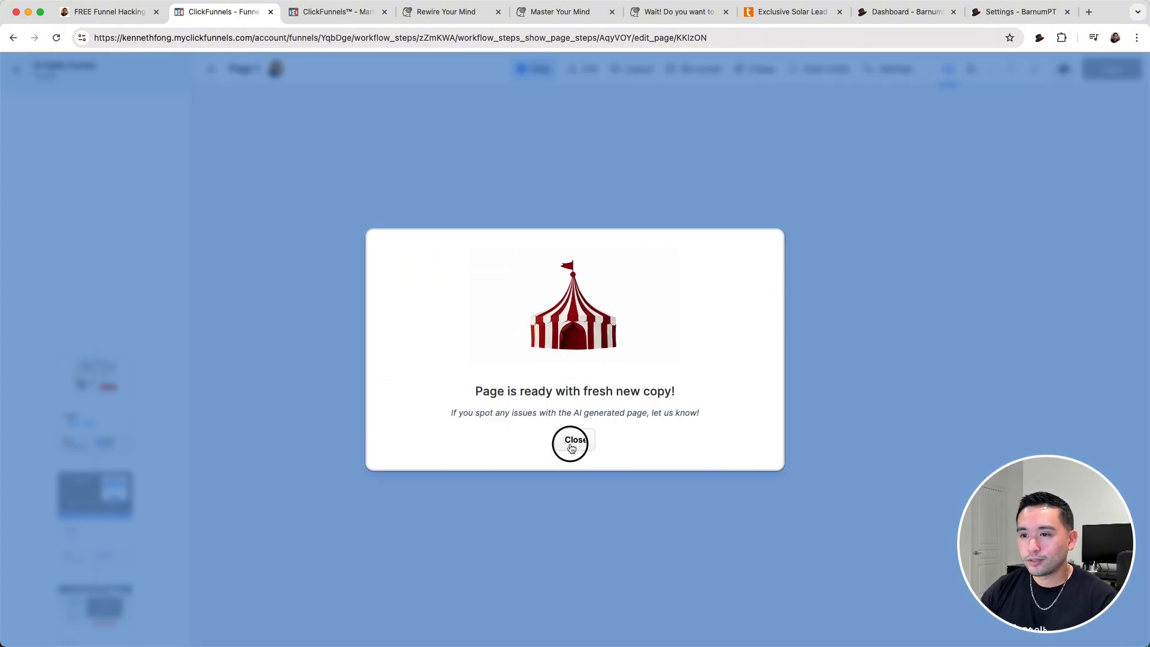
click(572, 442)
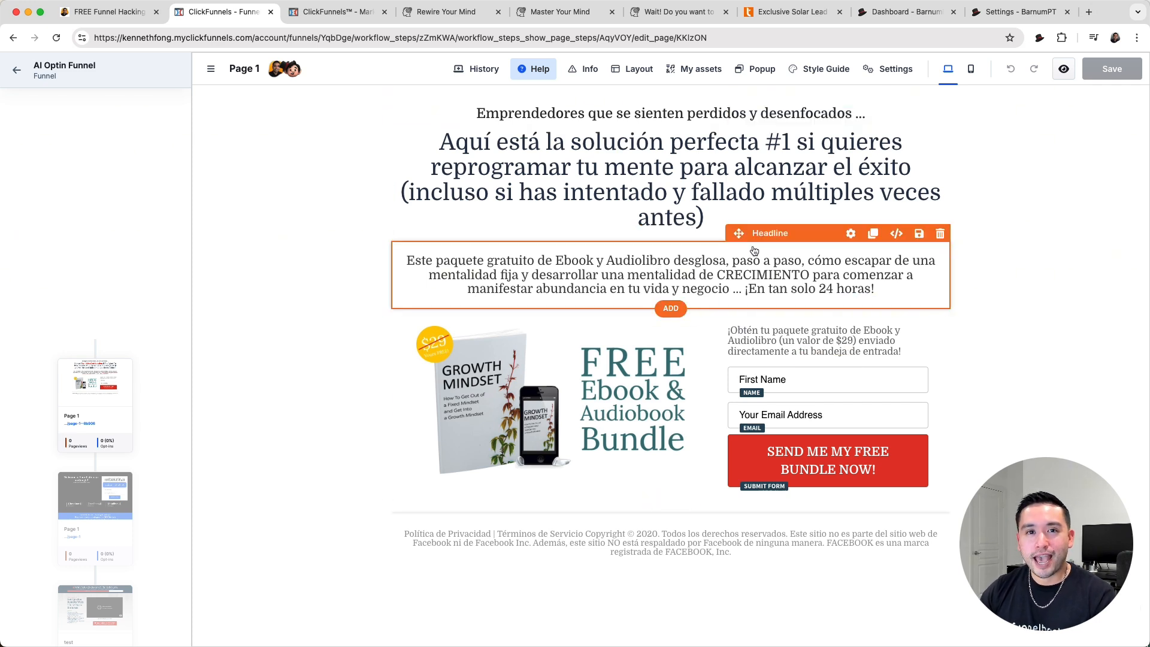
- Start a new AI page with the BarnumPT Assistant and look through its example prompts without choosing one
click(294, 71)
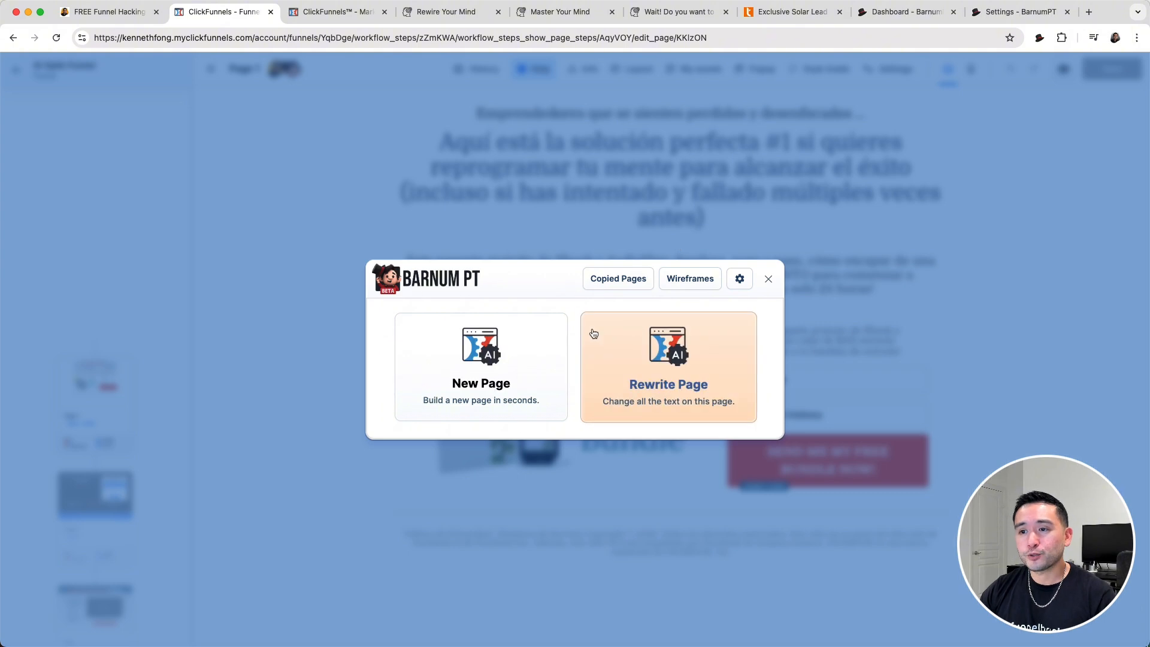
click(485, 360)
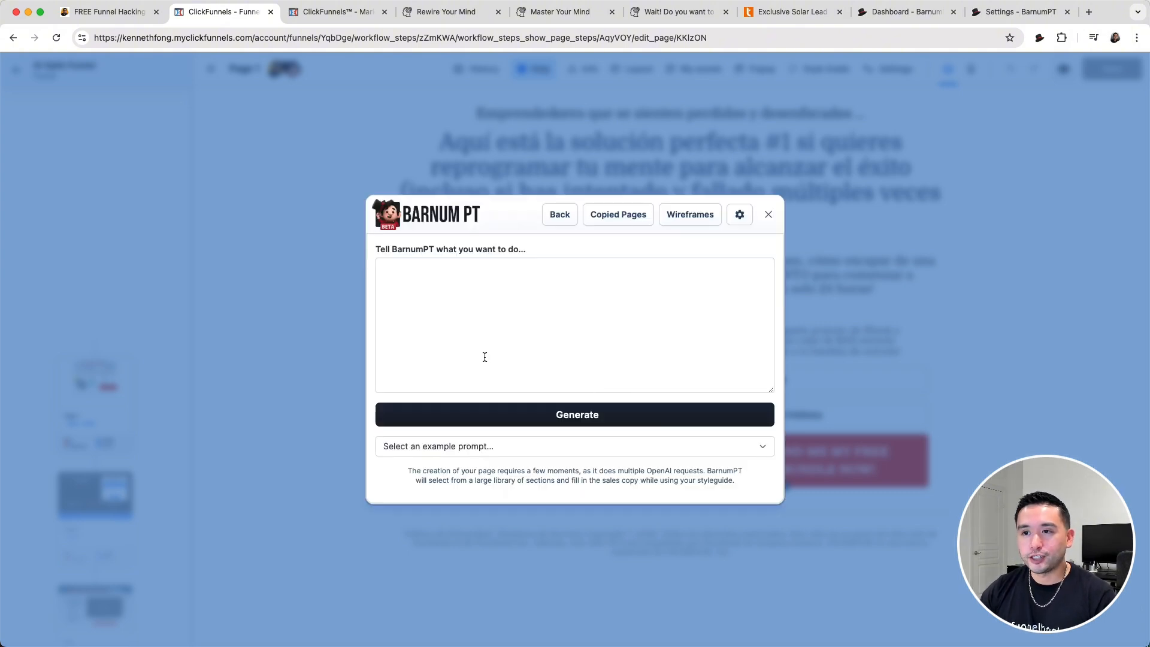
click(406, 276)
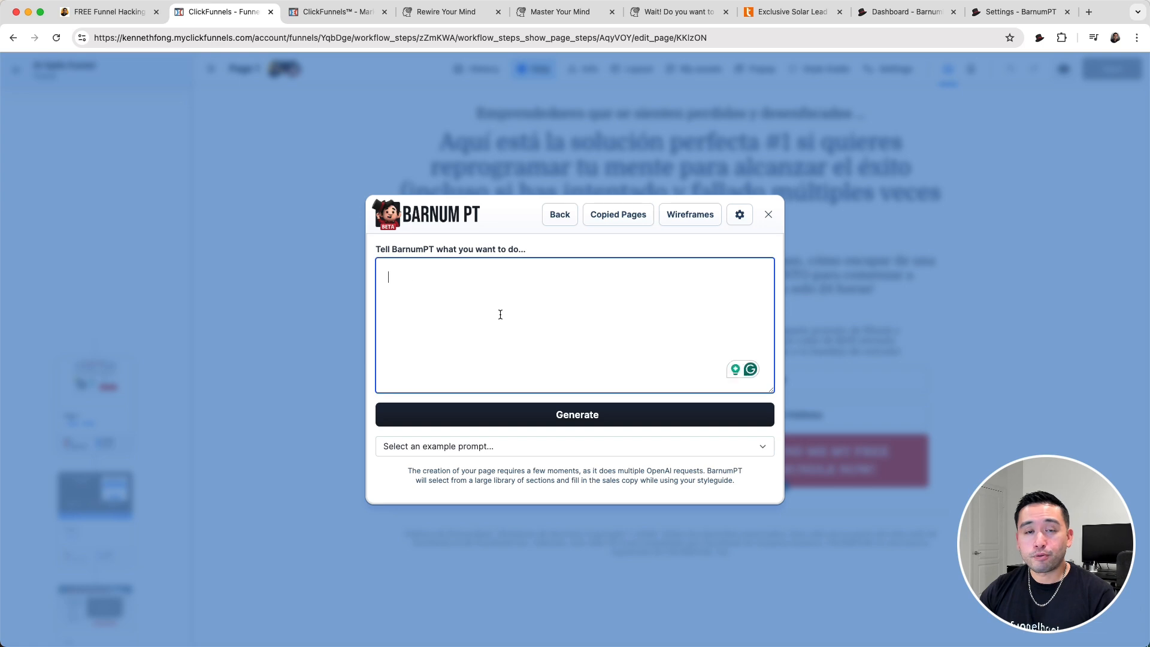
click(437, 447)
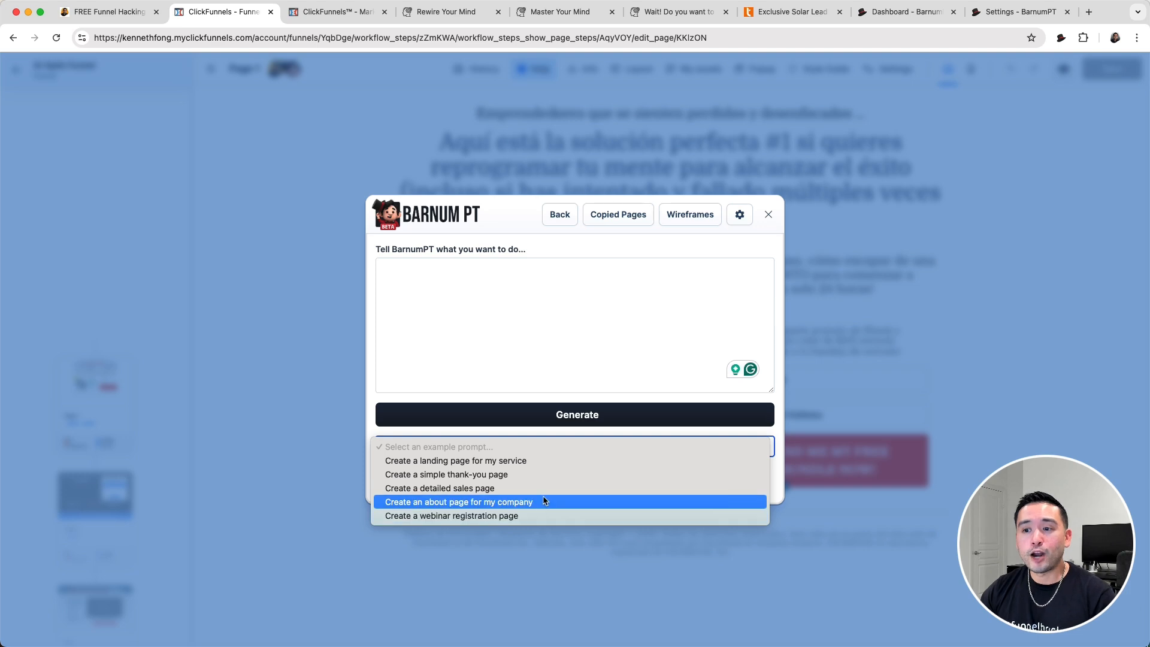
click(411, 277)
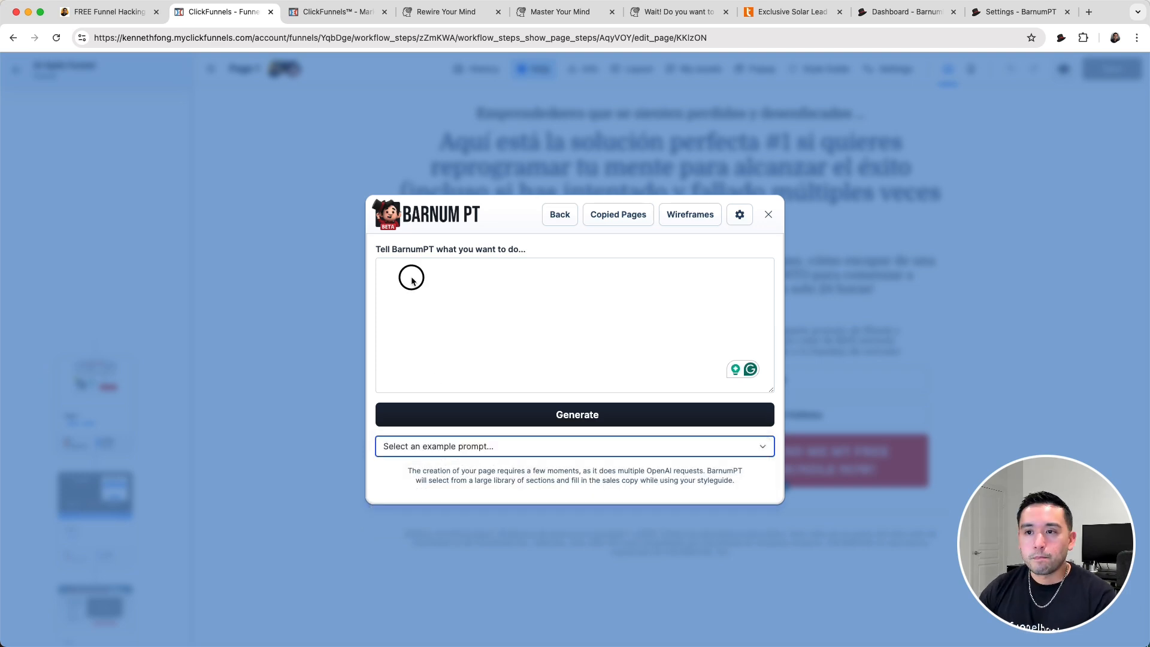
- Generate the page from the copied SEO checklist prompt with headline "Discover the Secret to Ranking #1 on Google!" and button text "Get My Free Checklist"
click(414, 275)
key(super+v)
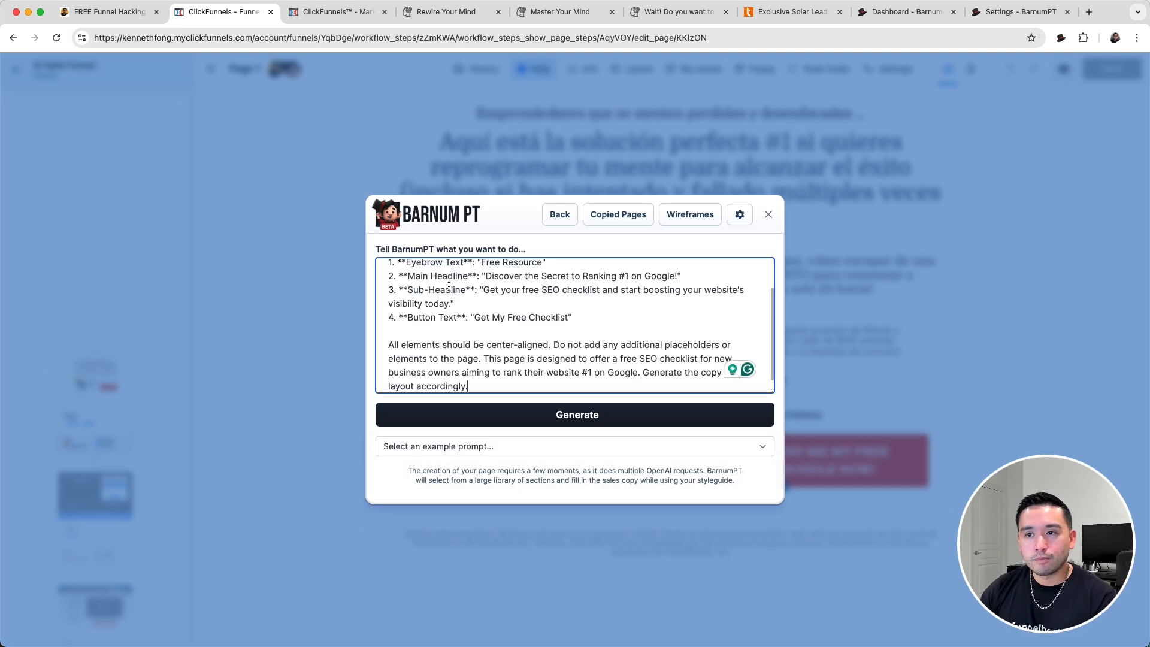
scroll(454, 302, up, 3)
scroll(418, 288, down, 1)
scroll(417, 288, down, 2)
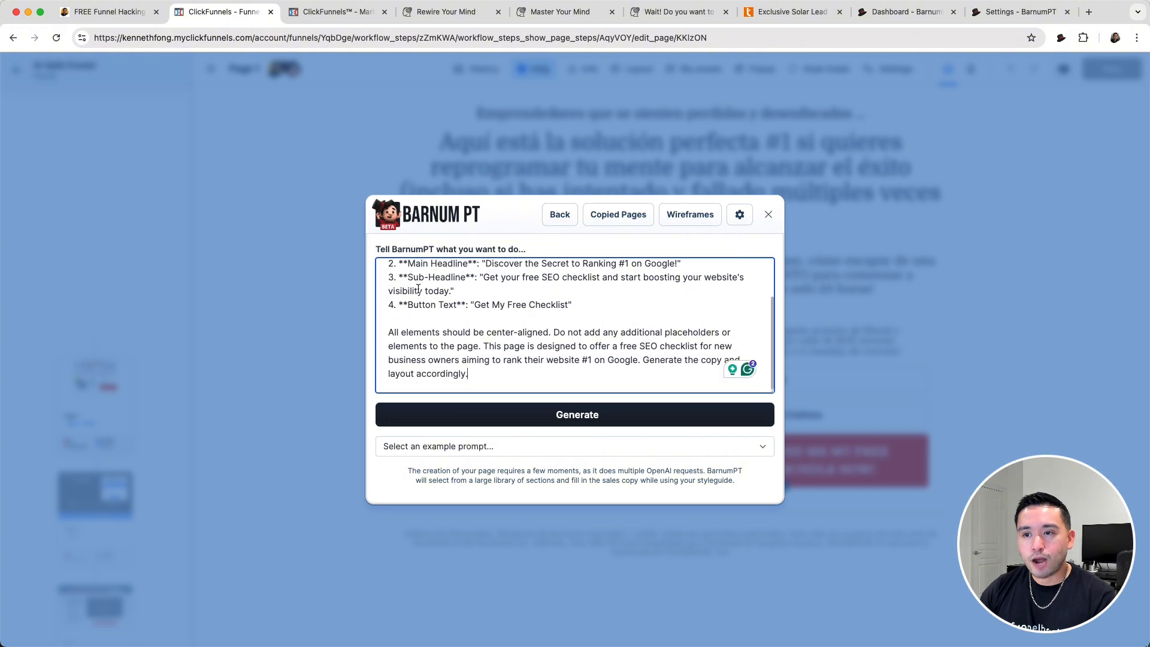
click(603, 413)
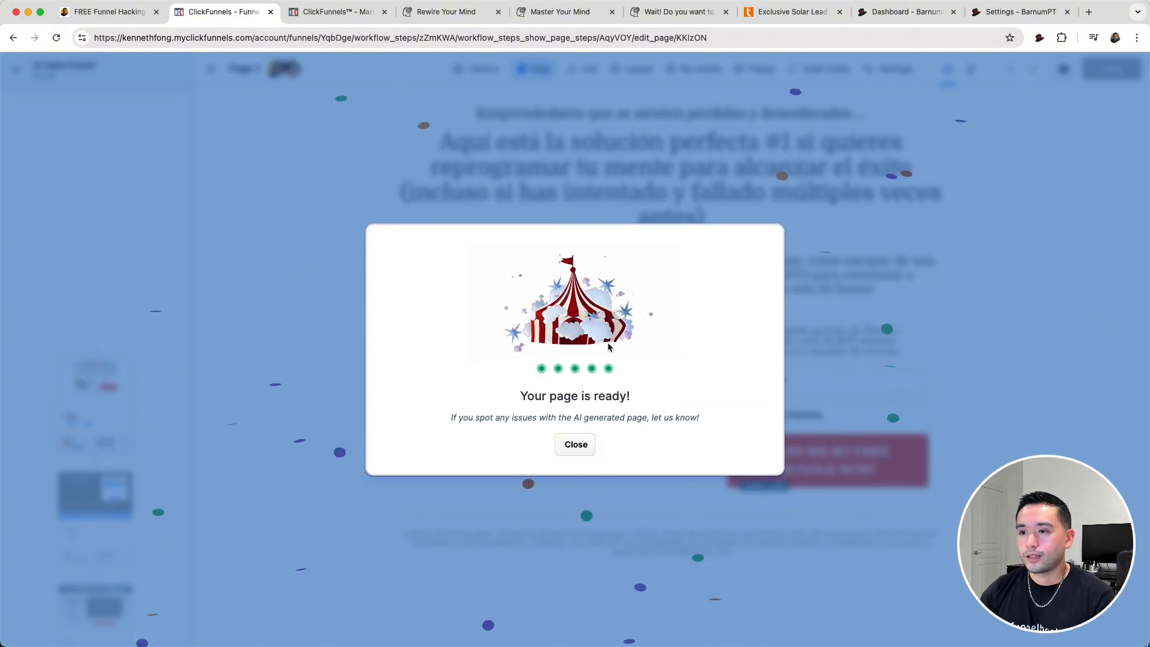
click(580, 445)
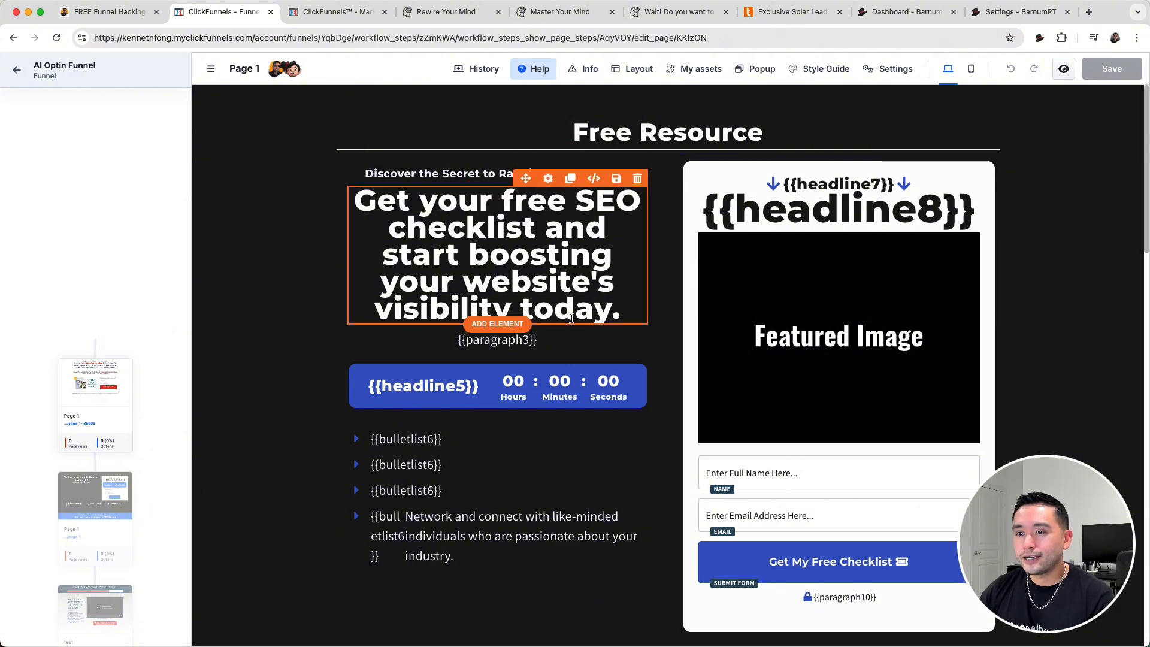
- Examine the generated page's opt-in form, headlines, placeholders, image cards and call-to-action sections
scroll(571, 319, down, 2)
scroll(830, 323, down, 2)
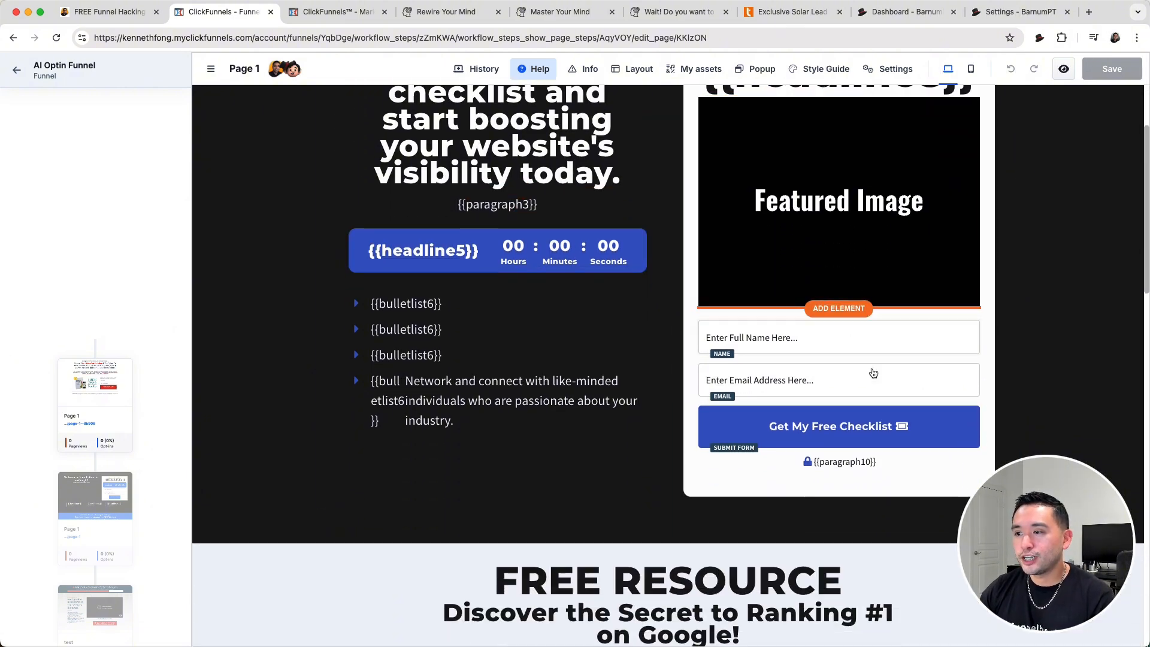
scroll(838, 371, down, 7)
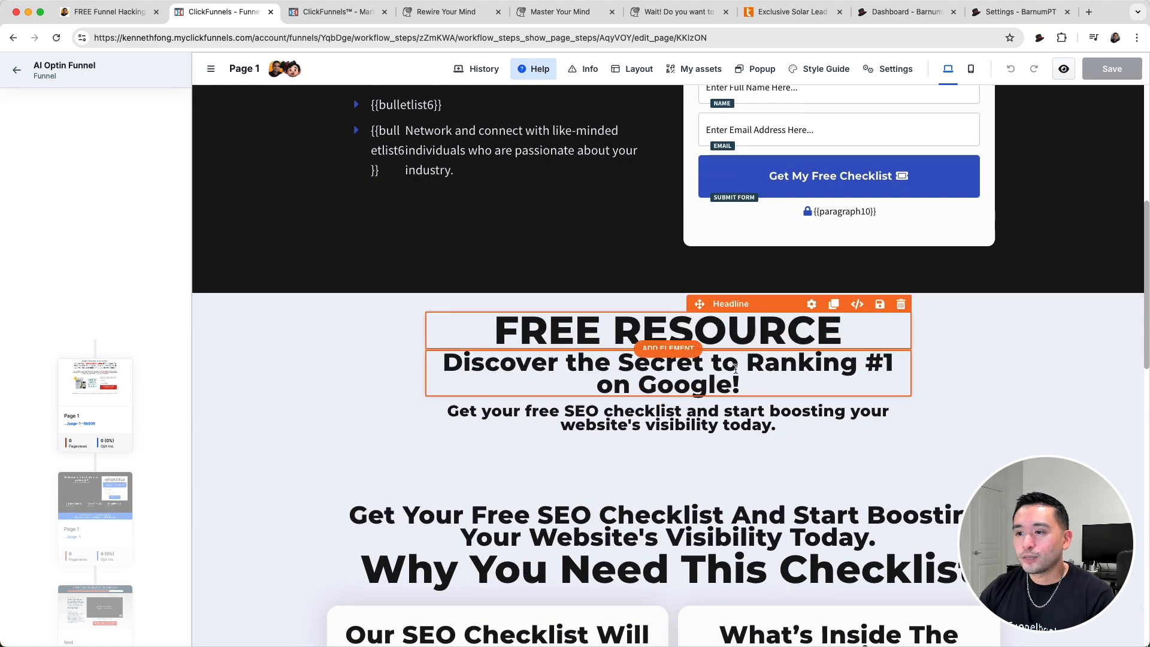
scroll(735, 368, down, 12)
scroll(683, 380, down, 13)
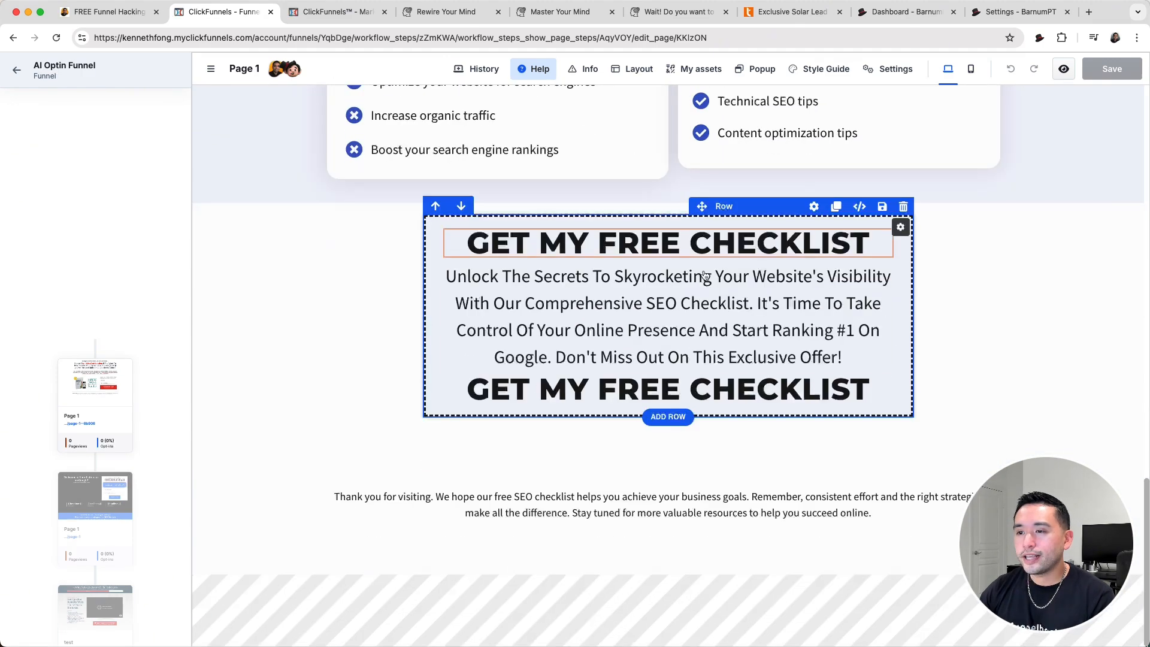
scroll(653, 287, up, 10)
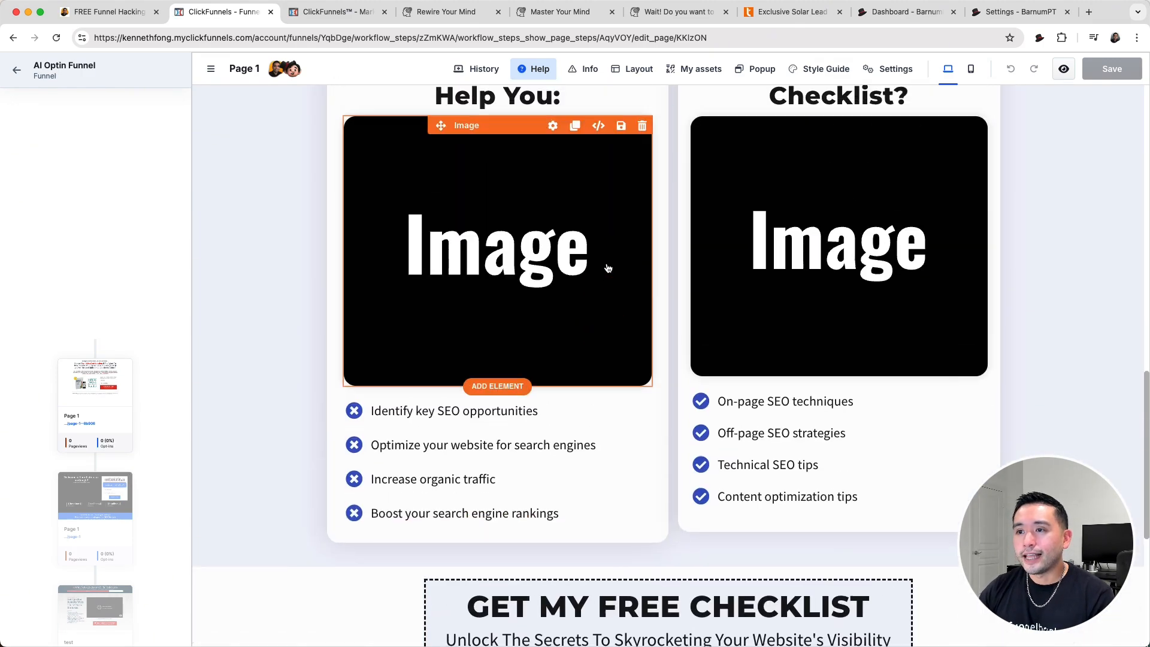
scroll(607, 268, up, 7)
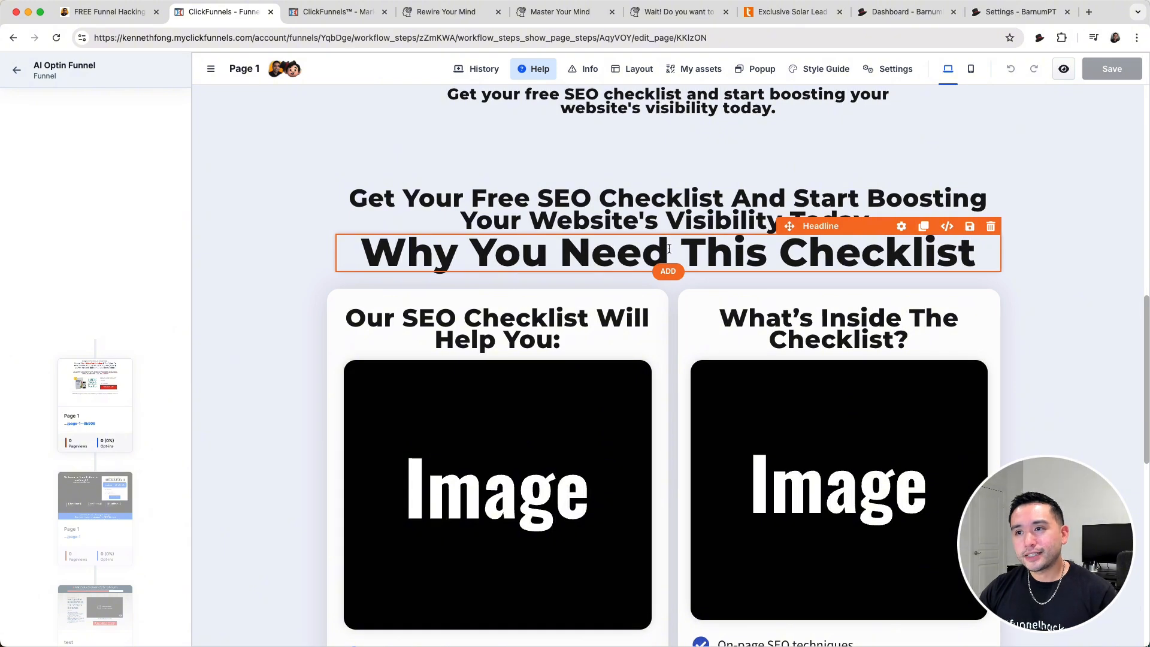
scroll(666, 242, up, 2)
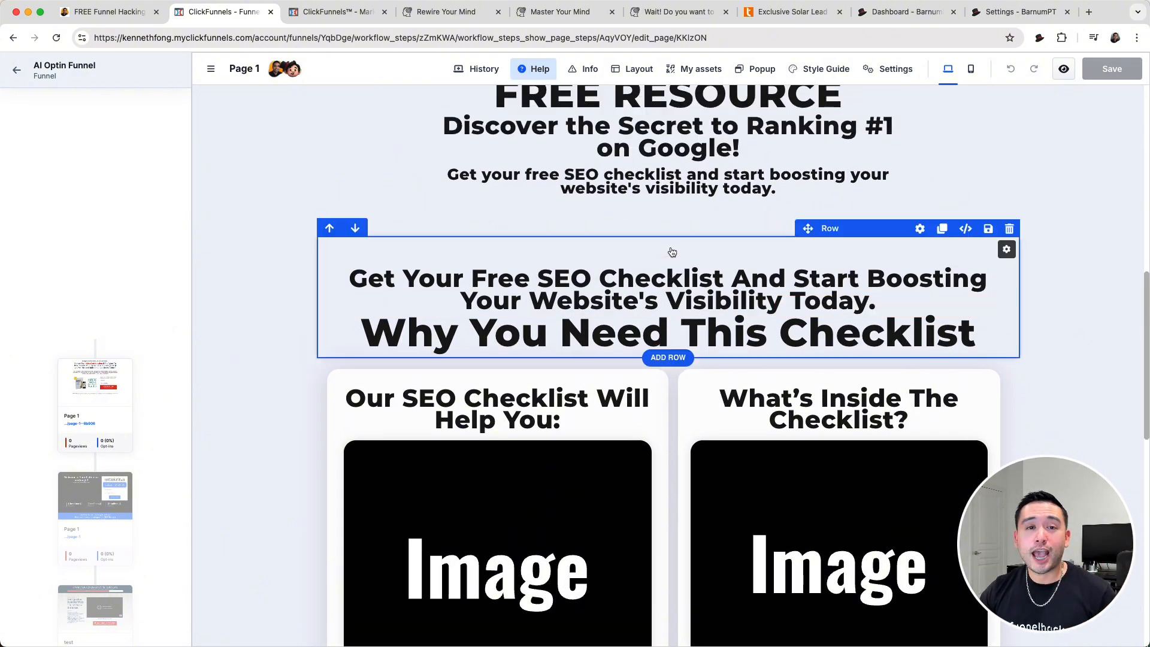
scroll(672, 251, up, 2)
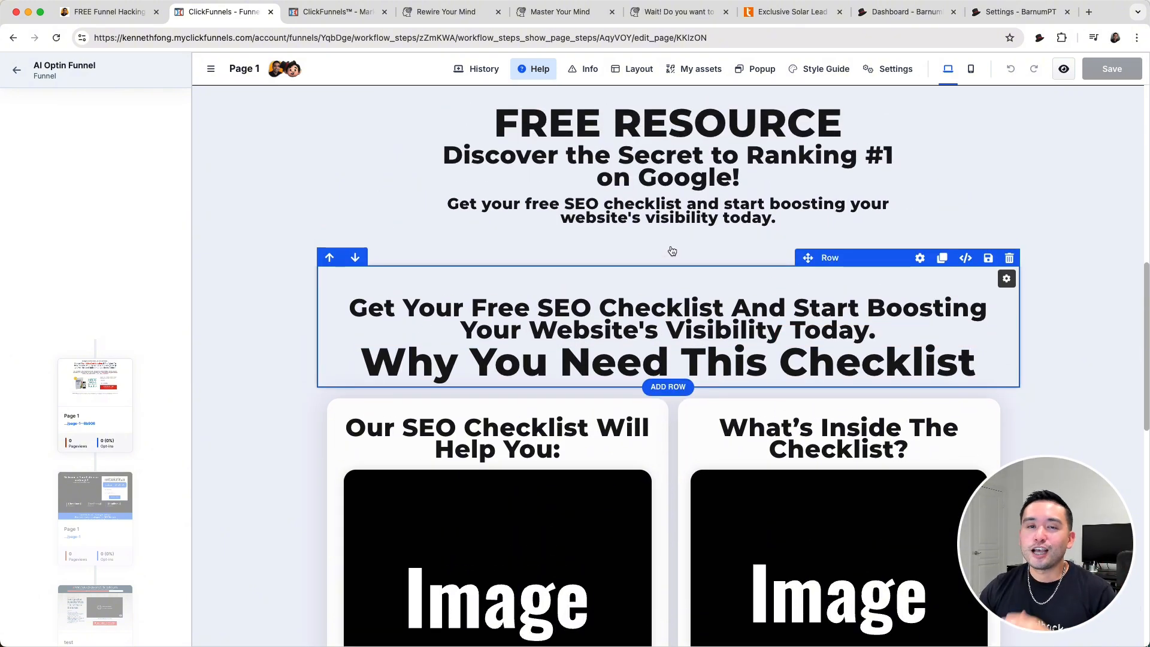
scroll(671, 252, up, 3)
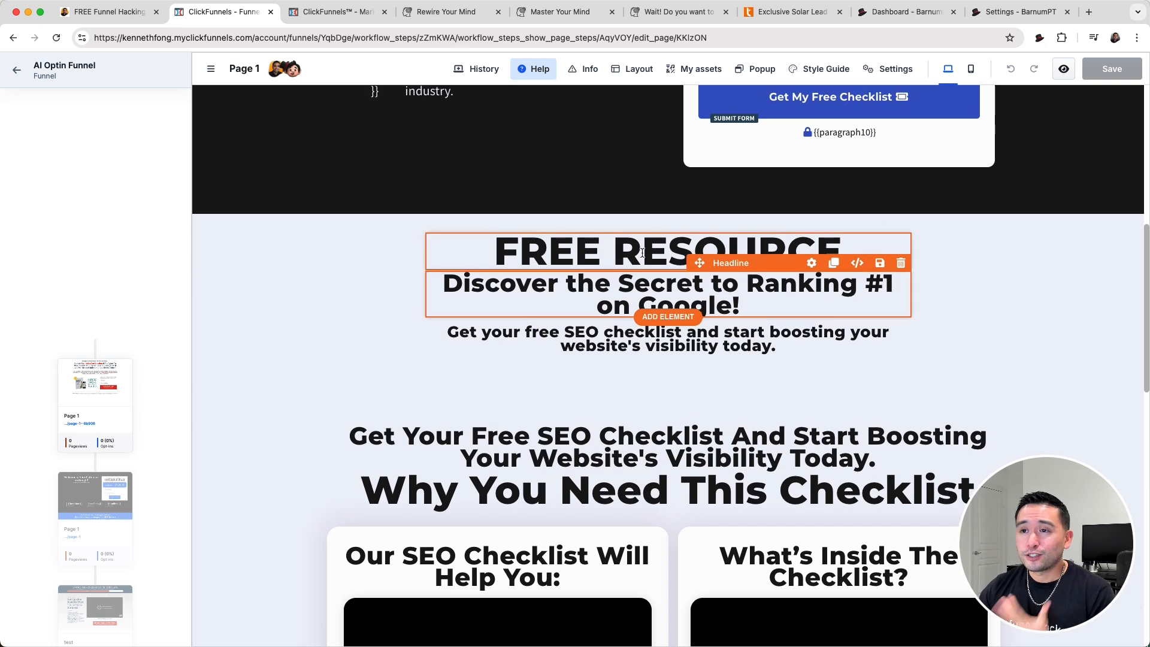
scroll(619, 272, up, 1)
click(619, 271)
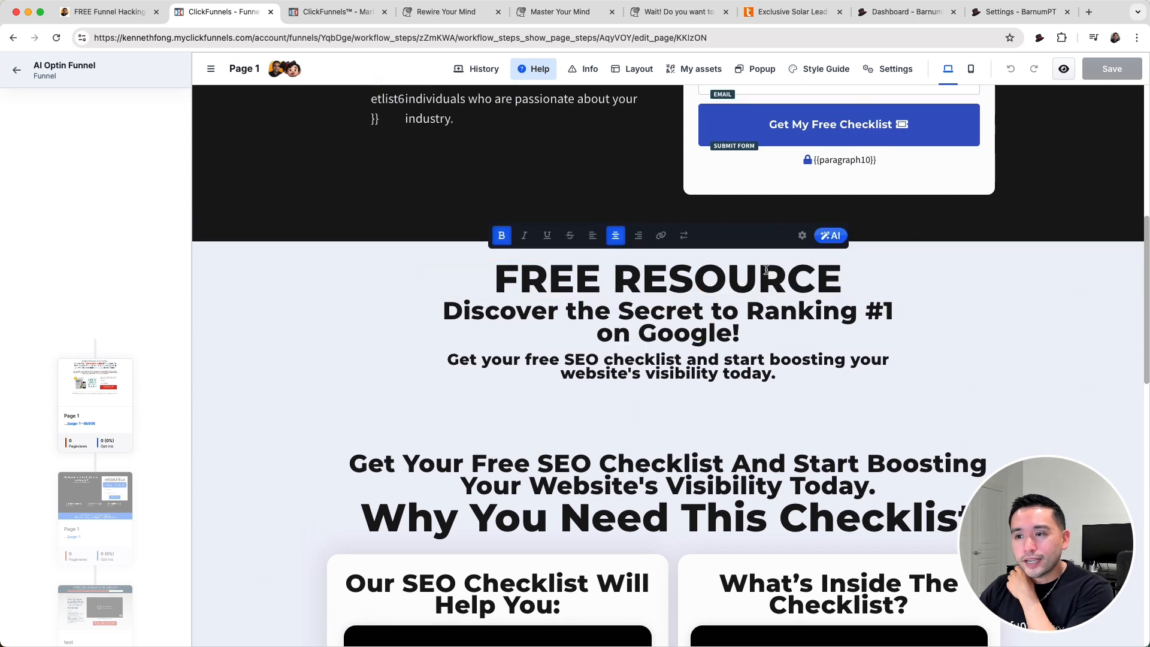
- Set the paint of the lower "GET MY FREE CHECKLIST" row to Colored Background
scroll(766, 270, down, 5)
scroll(523, 426, down, 9)
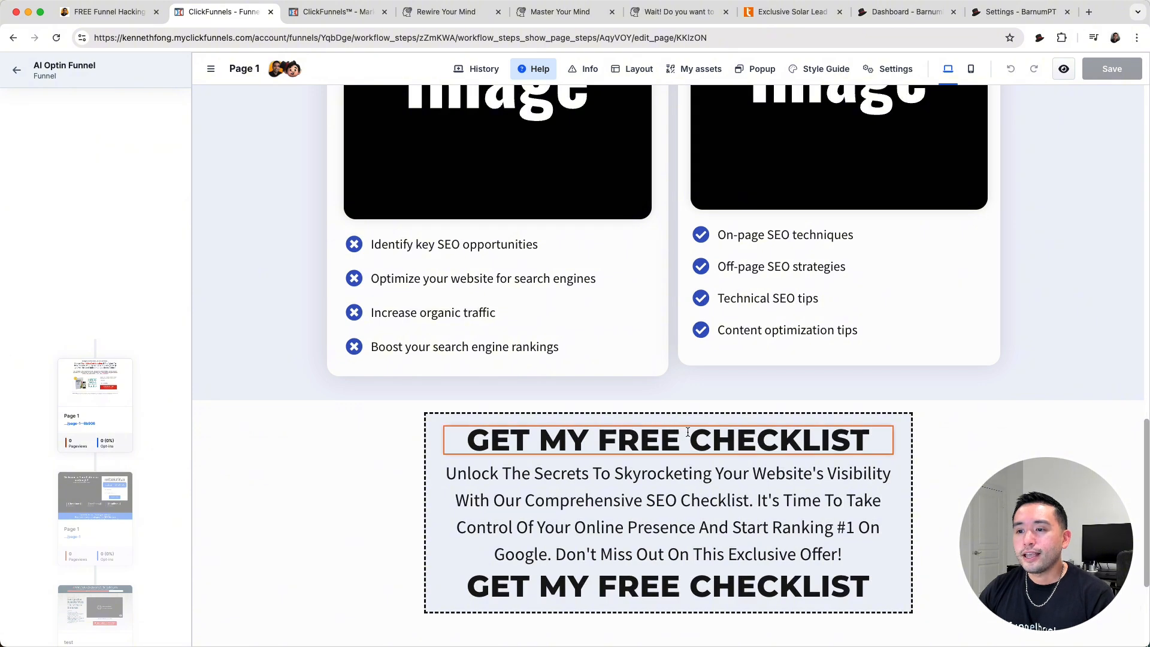
scroll(894, 272, down, 4)
click(813, 231)
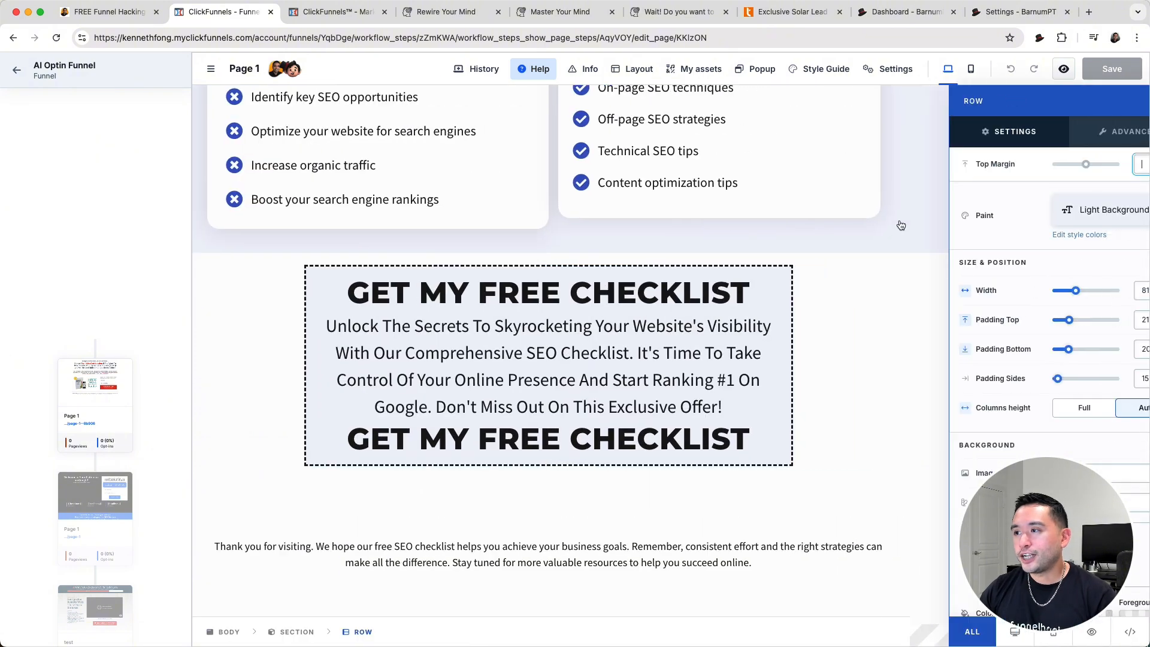
click(1053, 211)
click(1067, 380)
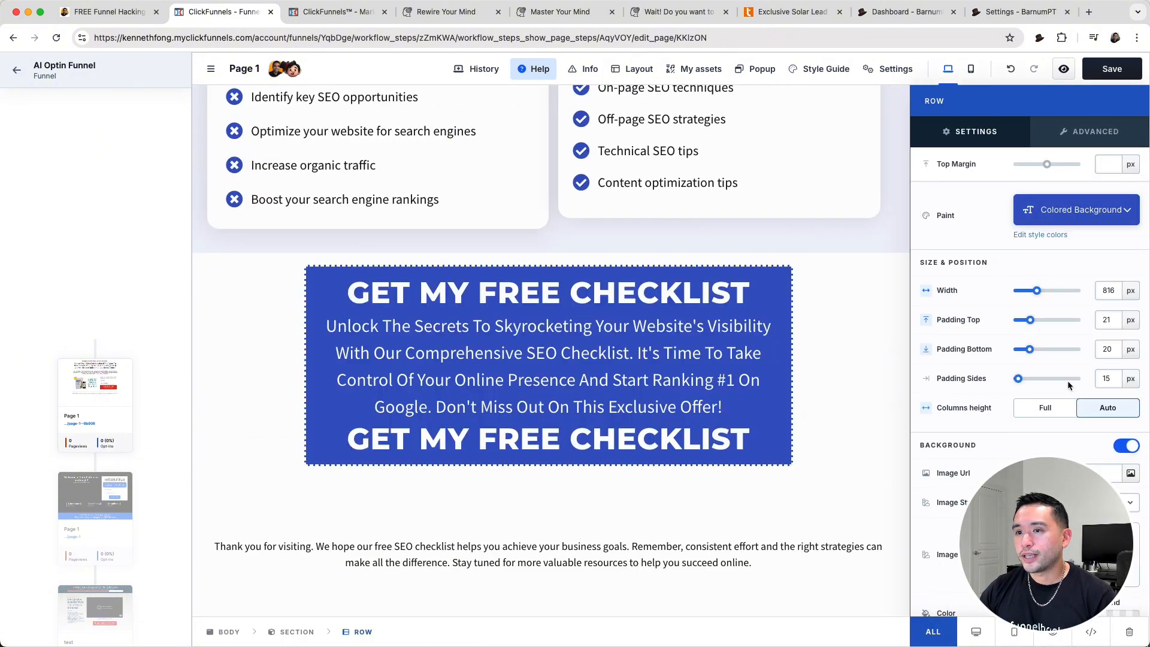
click(850, 340)
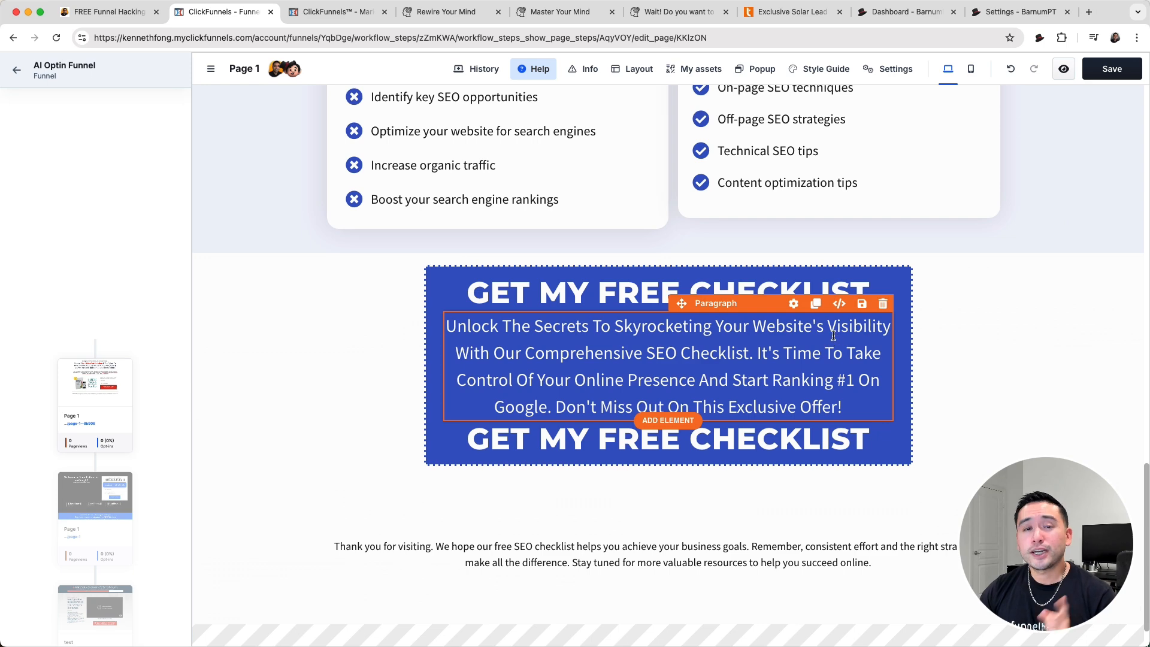
- Open the saved color #019fcf in Barnum PT's color editor and examine its CSS codes, shades and color harmonies
click(913, 14)
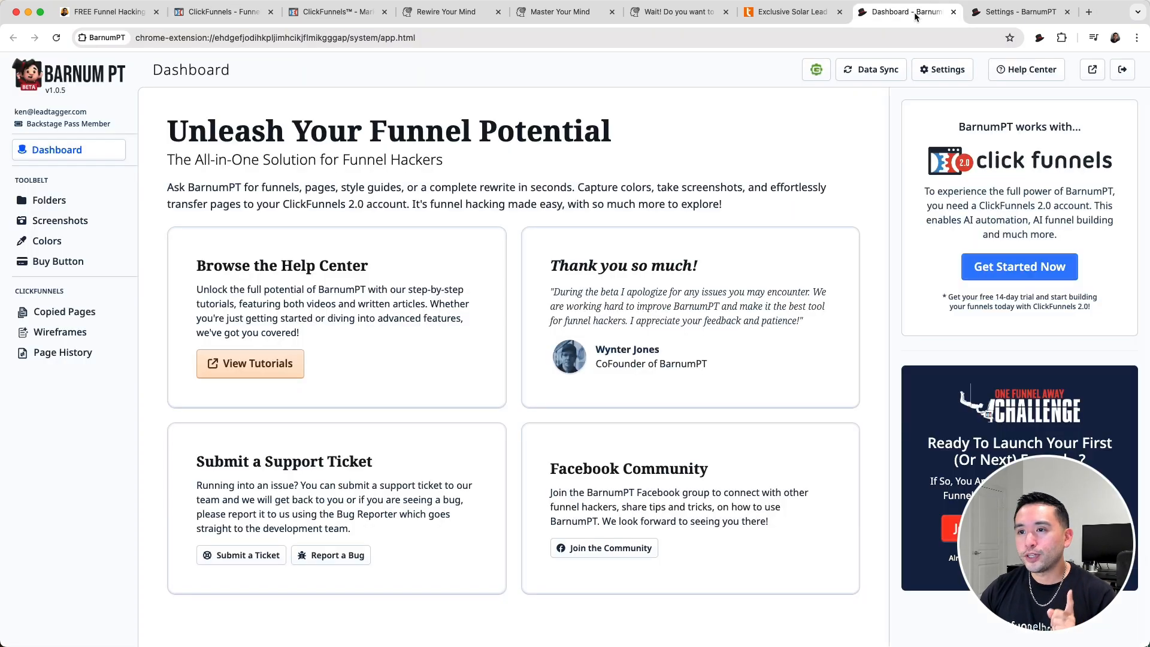
click(48, 242)
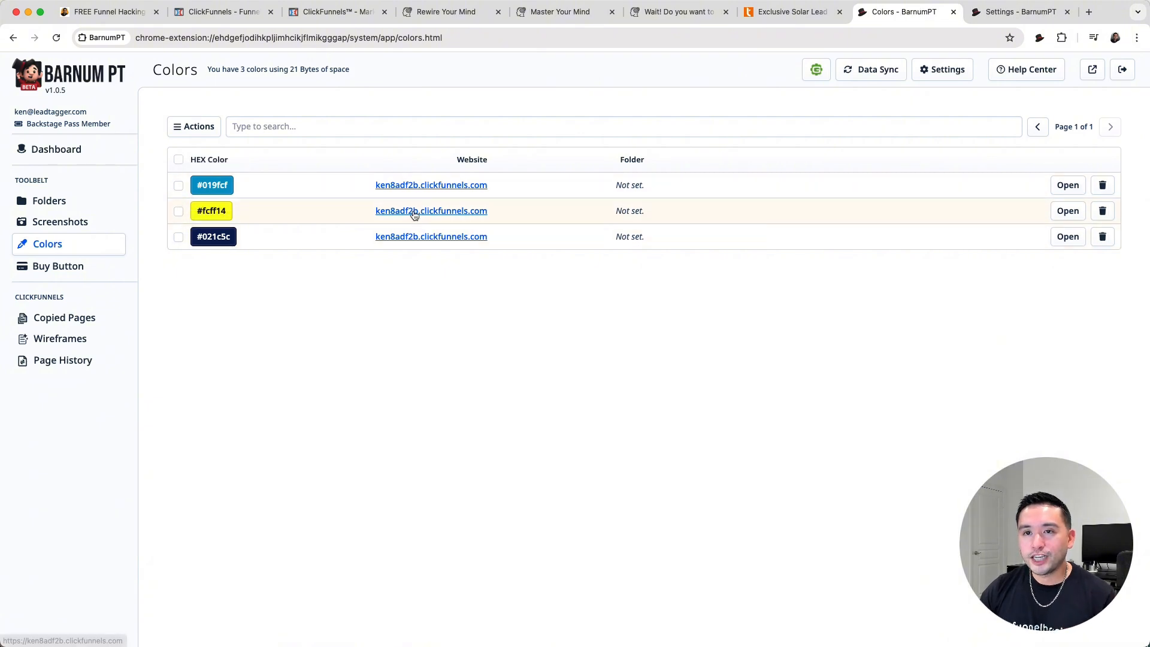
click(1064, 191)
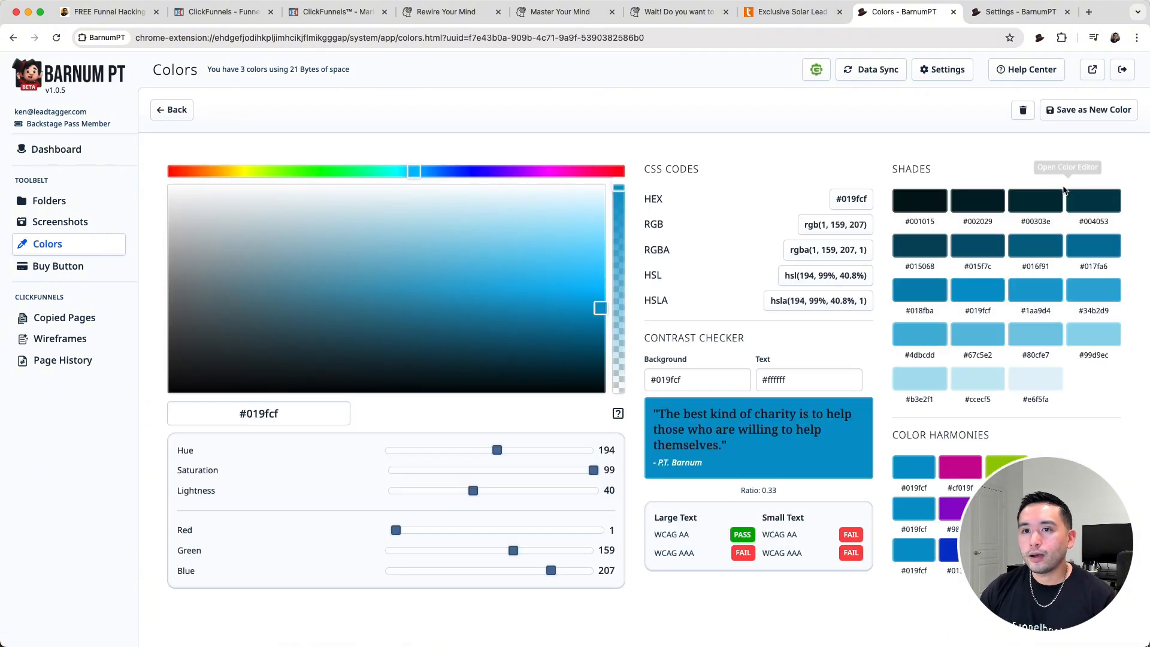
drag(1072, 537, 127, 534)
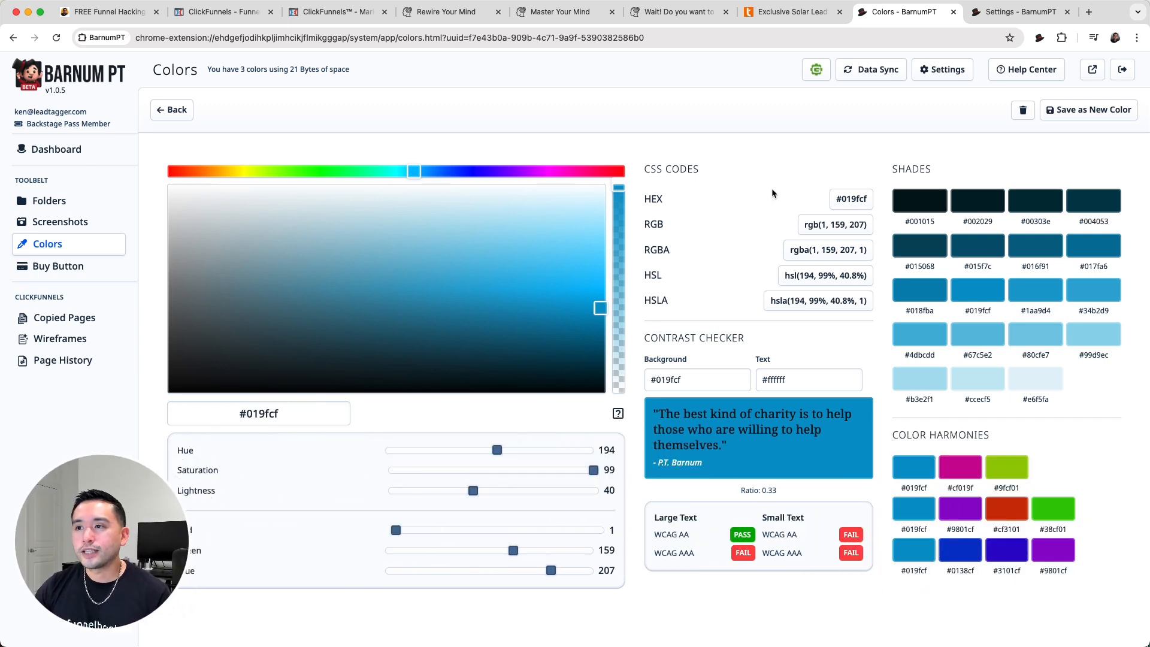
drag(647, 174, 693, 171)
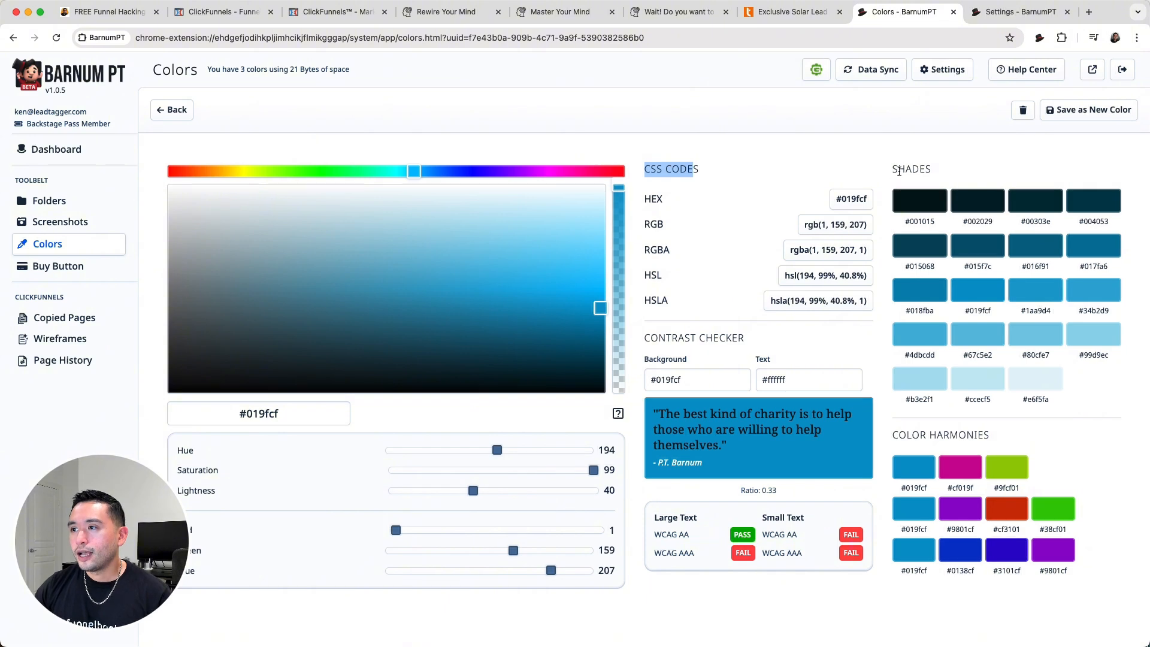
drag(892, 170, 919, 169)
drag(892, 434, 973, 431)
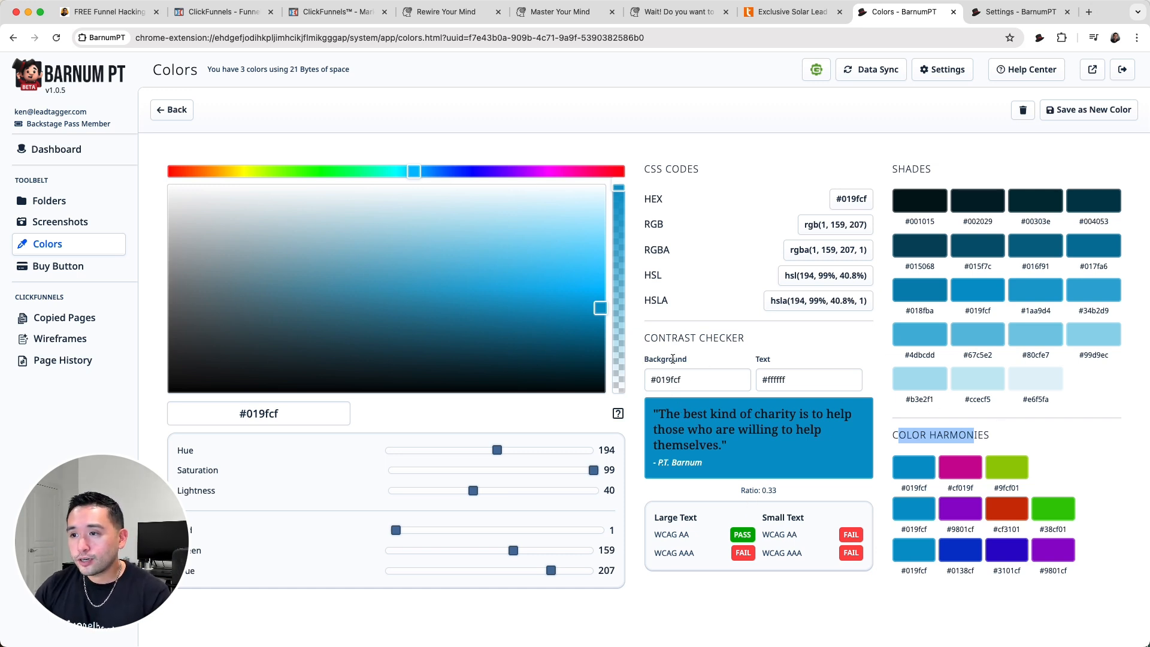
- Examine the contrast checker and its WCAG AA and AAA ratings for large and small text on the #019fcf background
drag(652, 339, 742, 339)
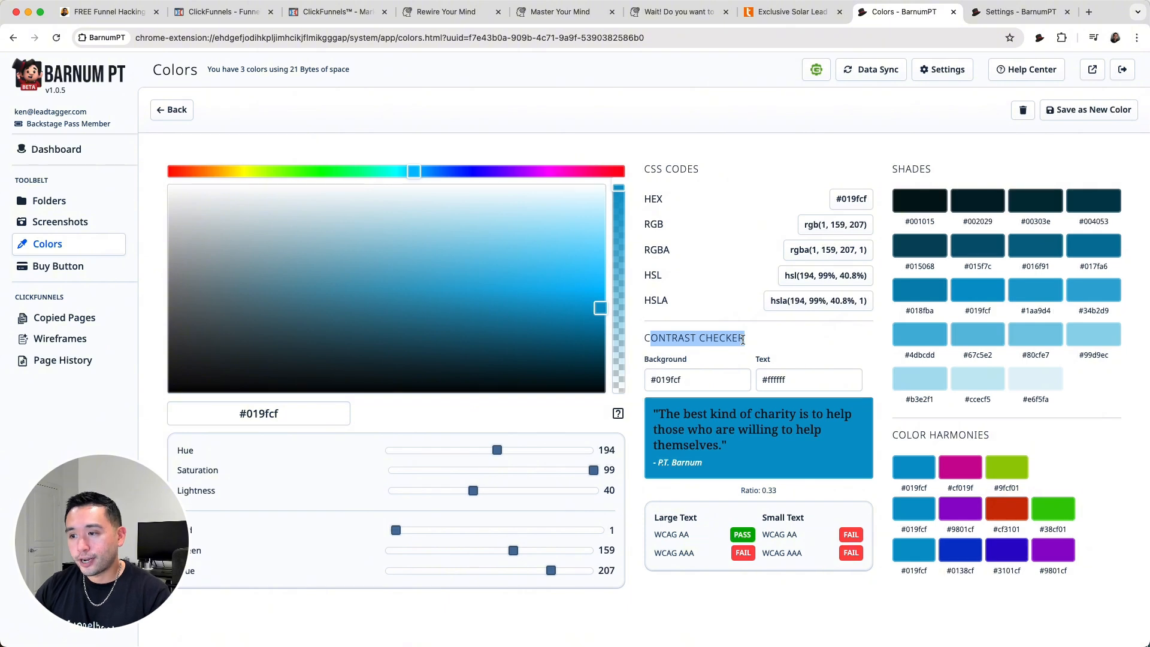
double_click(666, 535)
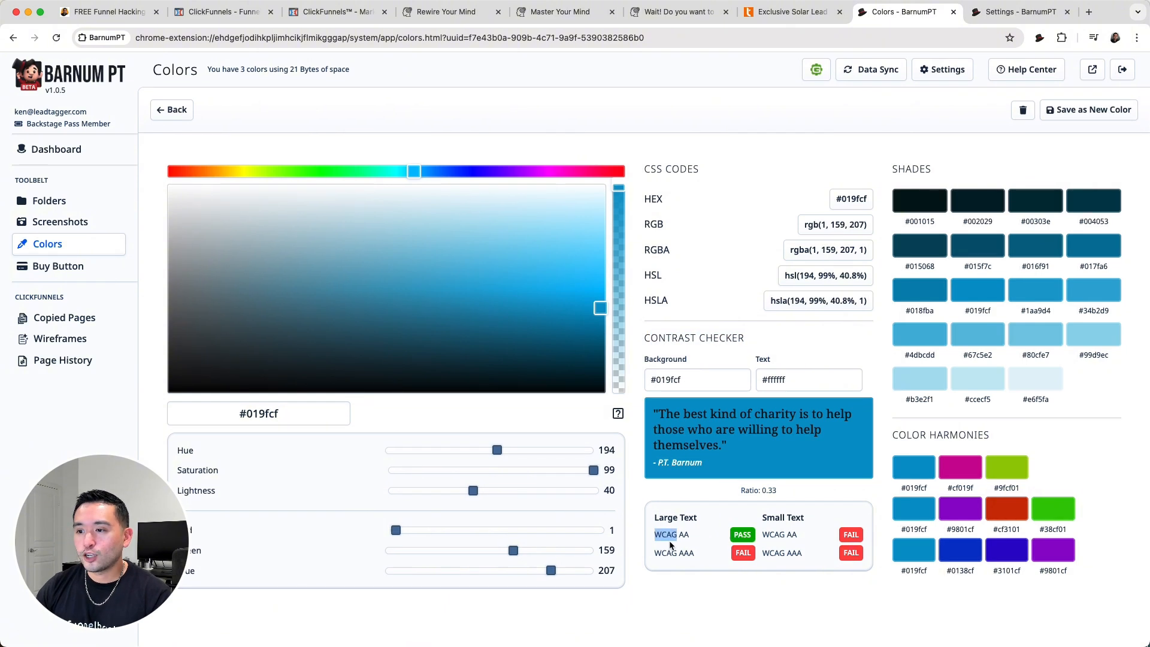
click(671, 544)
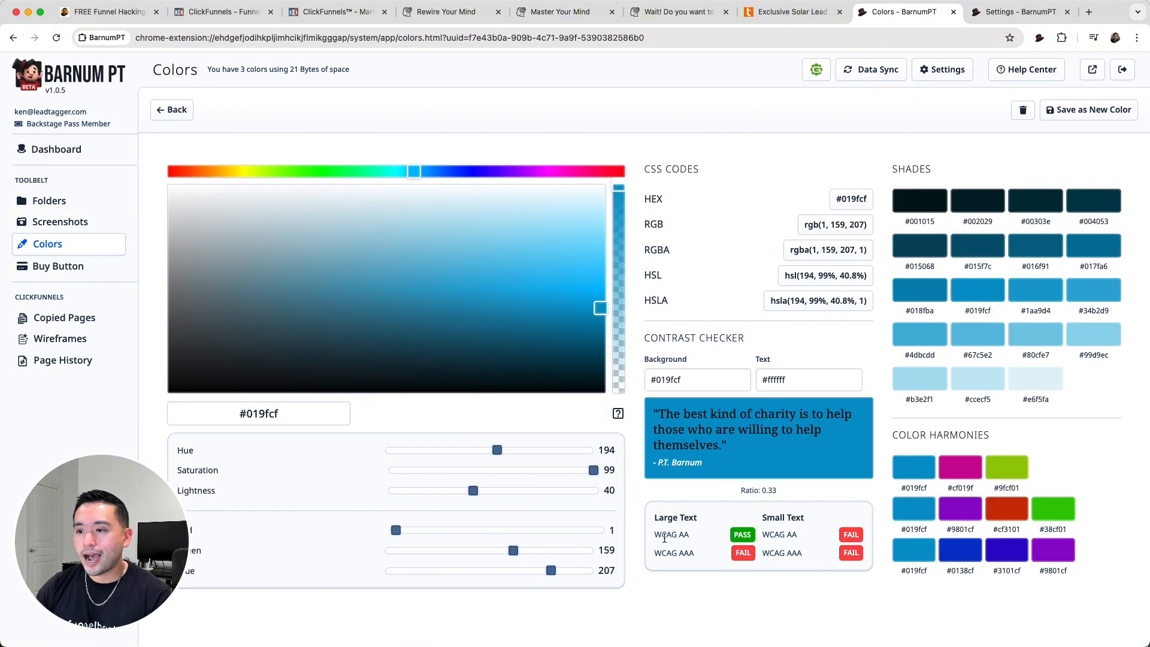
drag(662, 533, 693, 555)
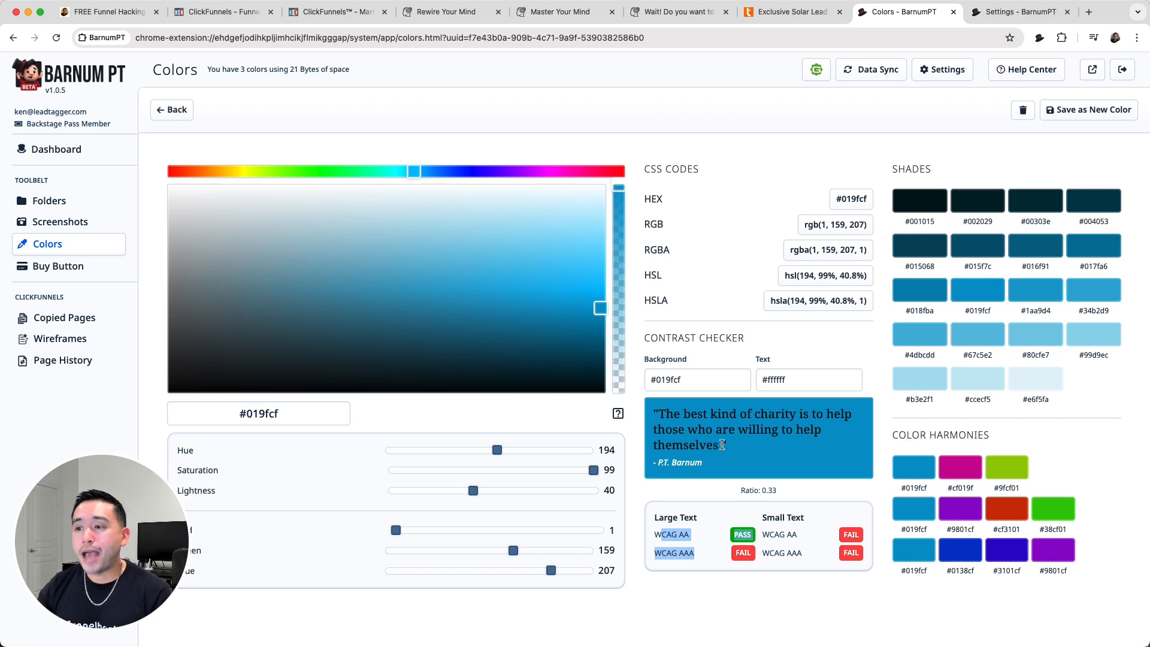
- Try darker blues #05191f, #0b586f and #043847 against the white text in the contrast checker, ending on #086a88
drag(600, 307, 492, 382)
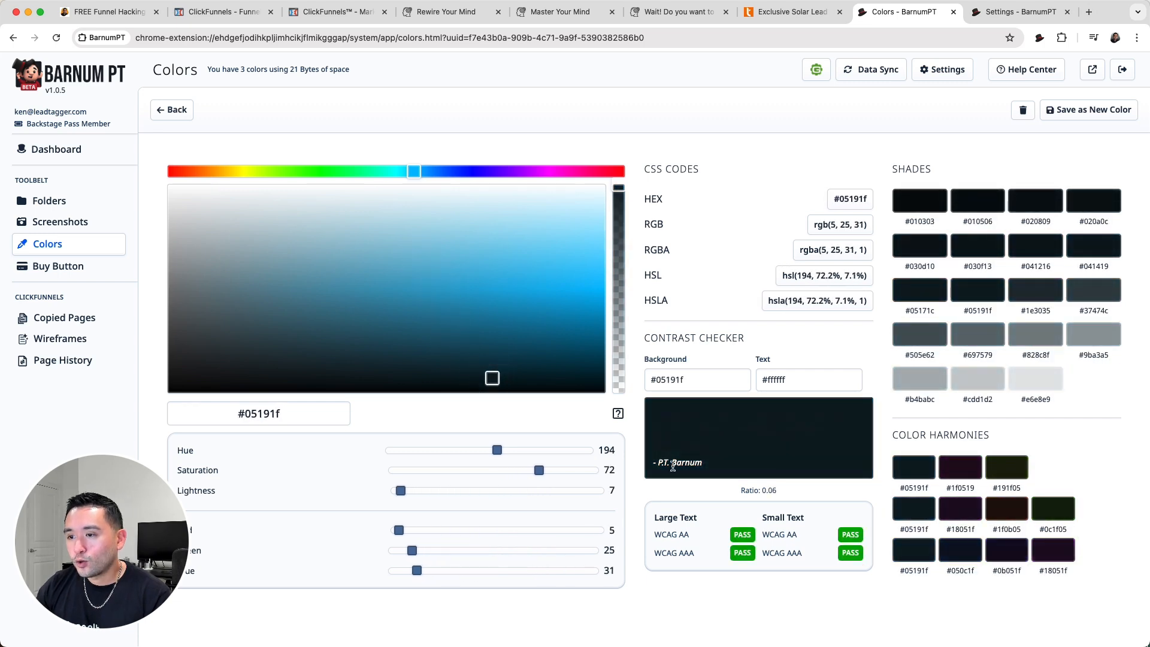
drag(660, 463, 713, 475)
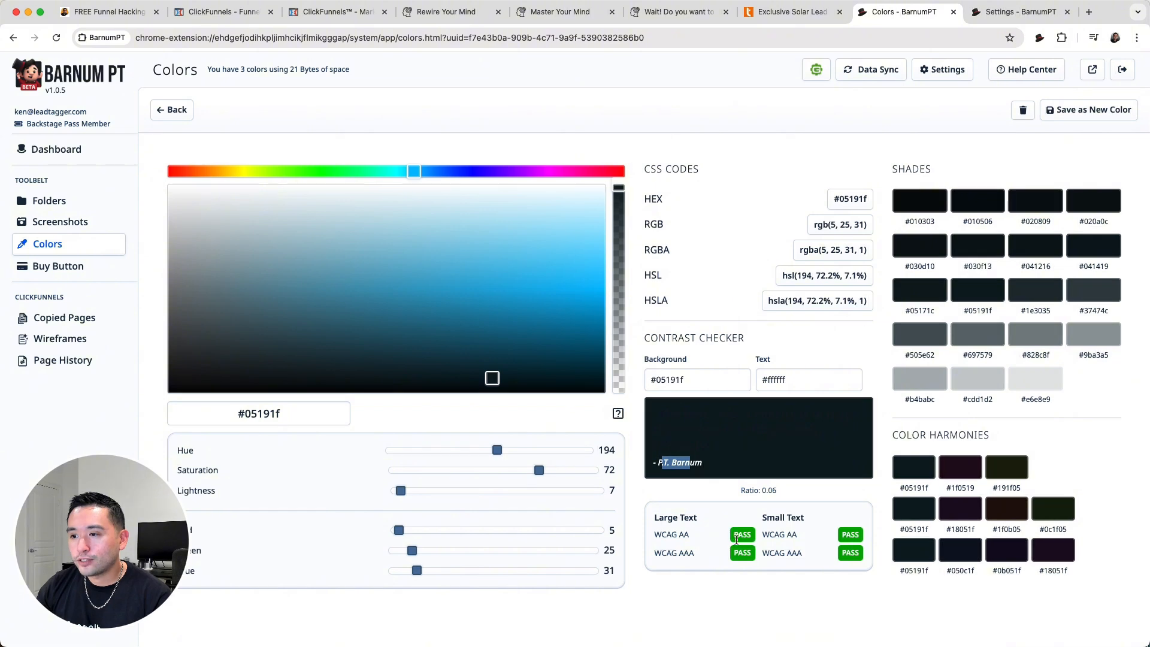
click(490, 379)
drag(490, 379, 528, 348)
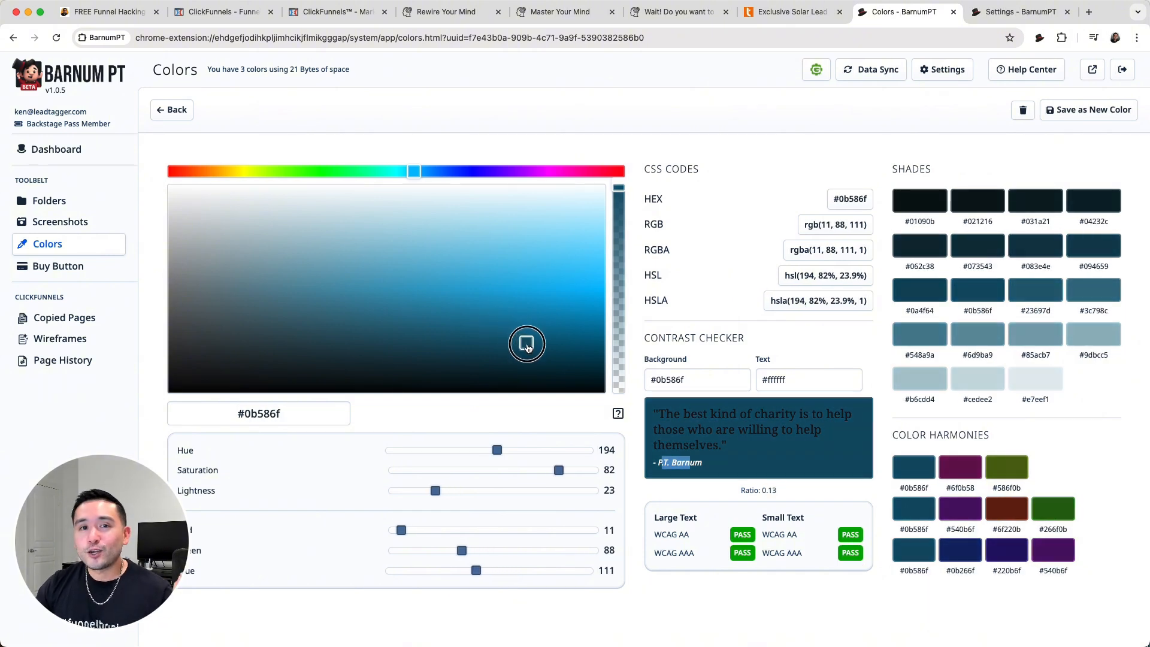
drag(527, 349, 559, 366)
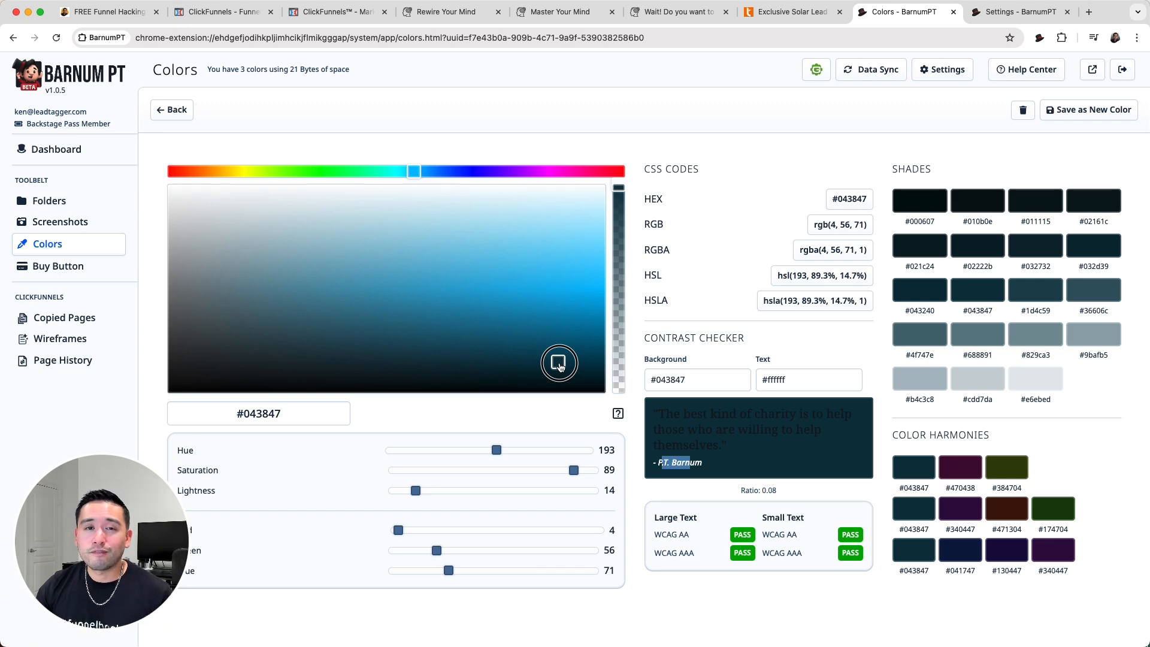
drag(560, 366, 554, 333)
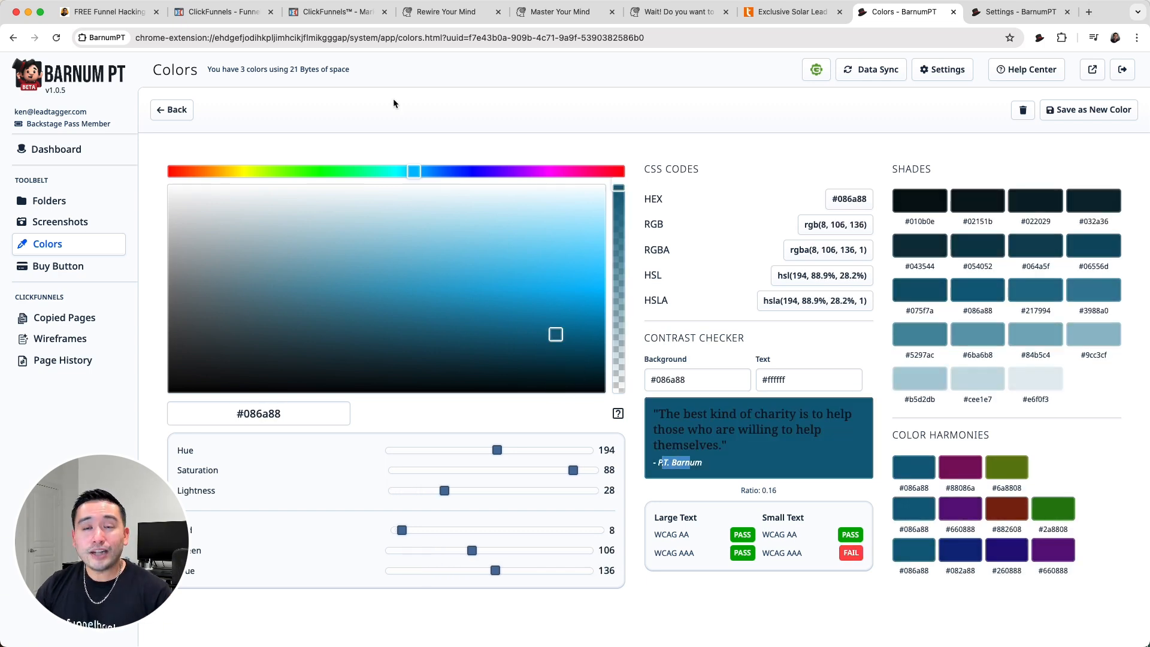
- Switch to the free funnel hacking tool's landing page
click(104, 11)
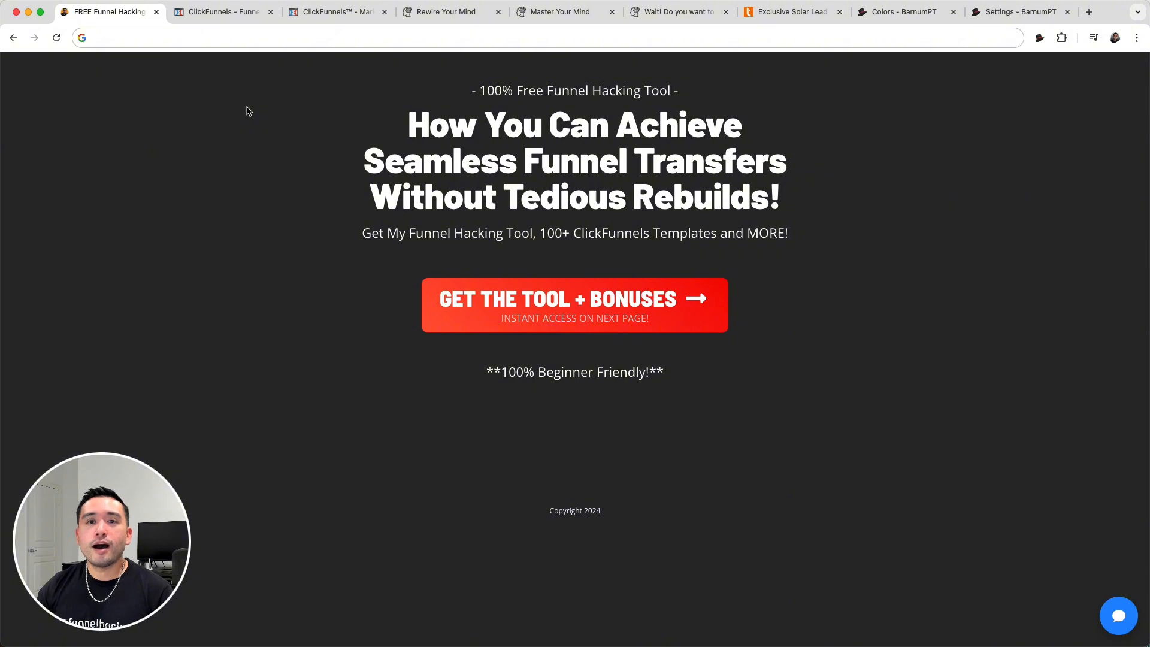